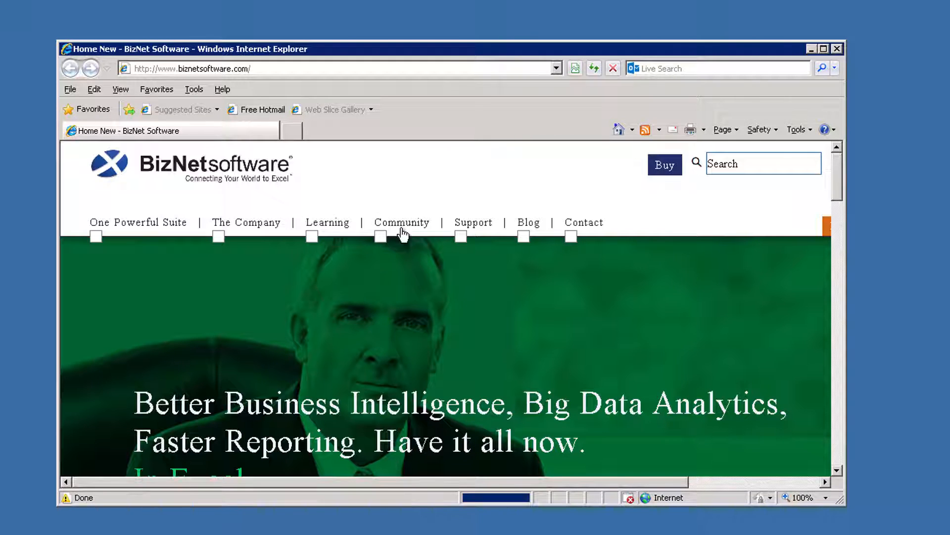
Sign in to the Partner Portal with the account's login ID and password, then open BizNet Software, Inc
mouse_move(406, 229)
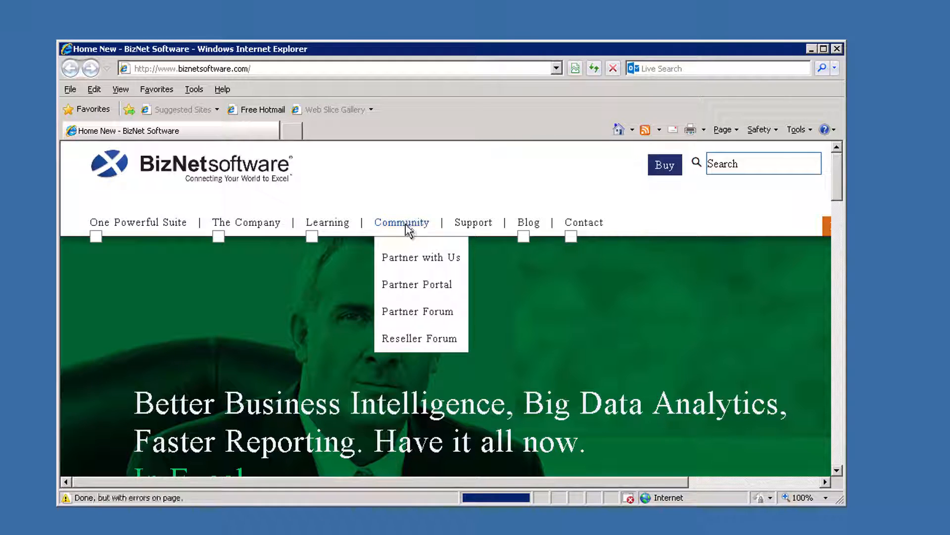
left_click(453, 292)
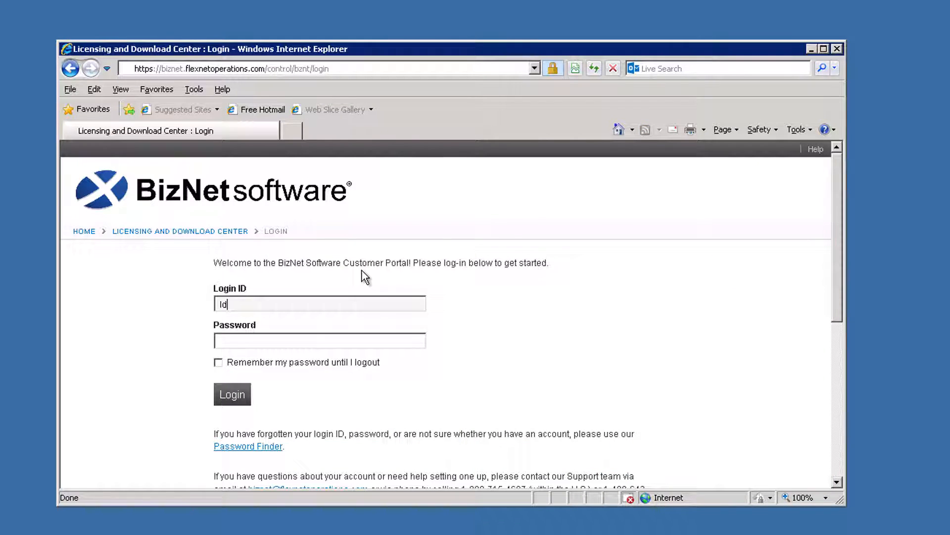
key("Tab")
type("•••••••••")
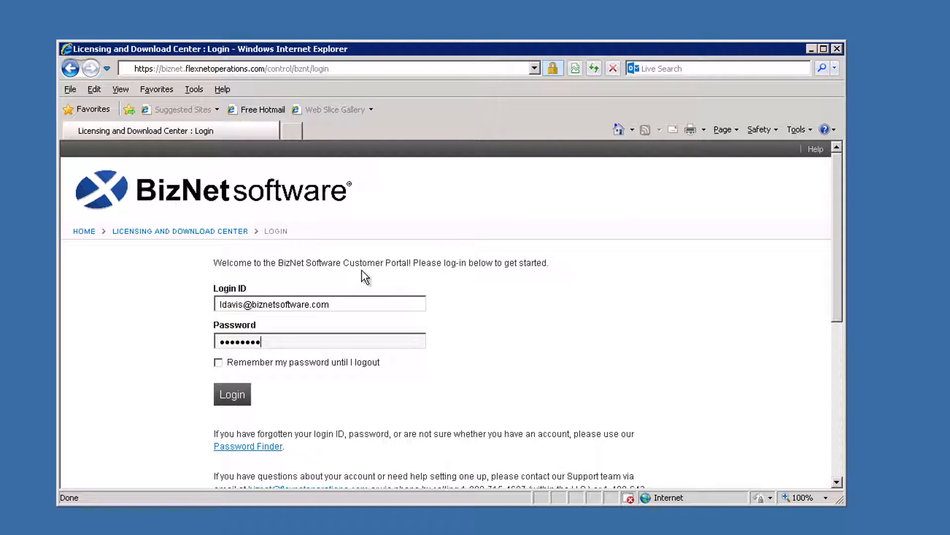
left_click(241, 405)
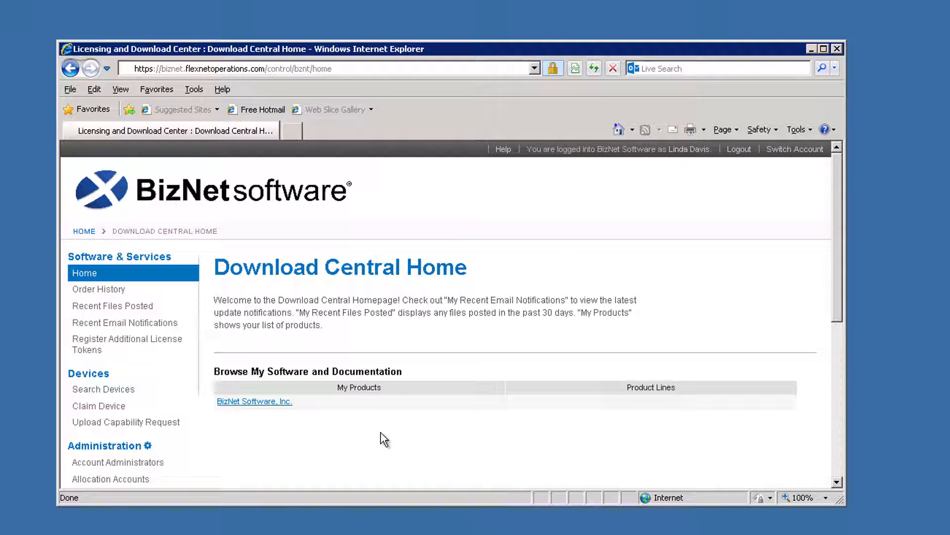
left_click(277, 407)
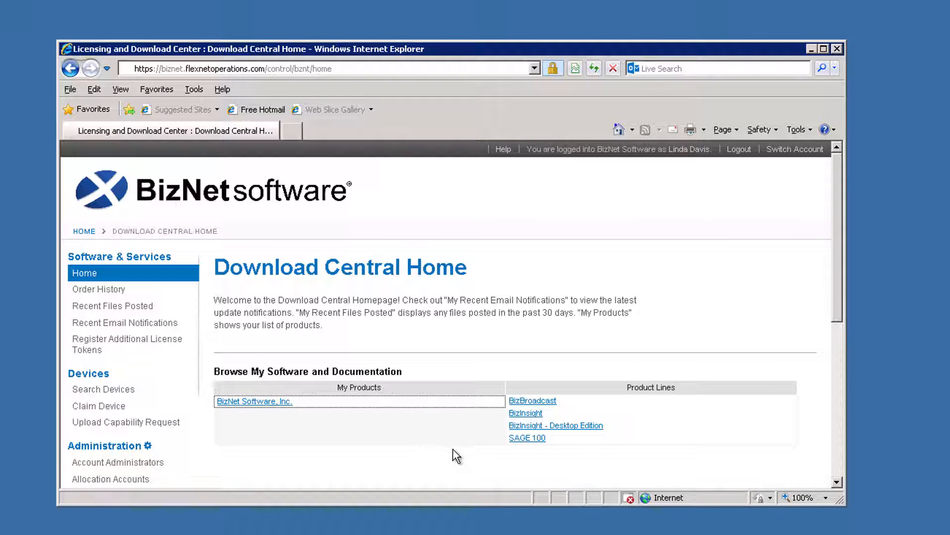
Download the BizInsight 5.0.35.1 license key file BizInsight.zip into Install Files
left_click(526, 414)
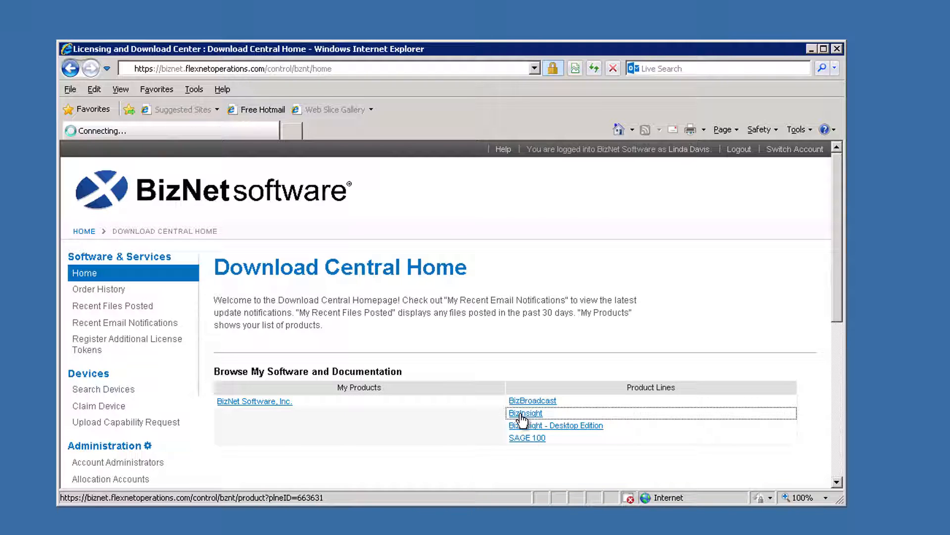
left_click(333, 422)
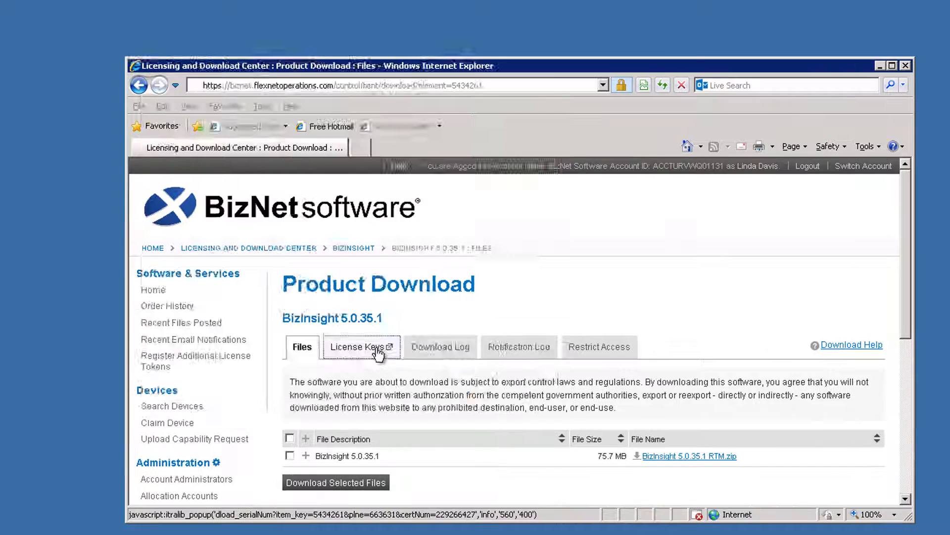
left_click(309, 334)
left_click(456, 205)
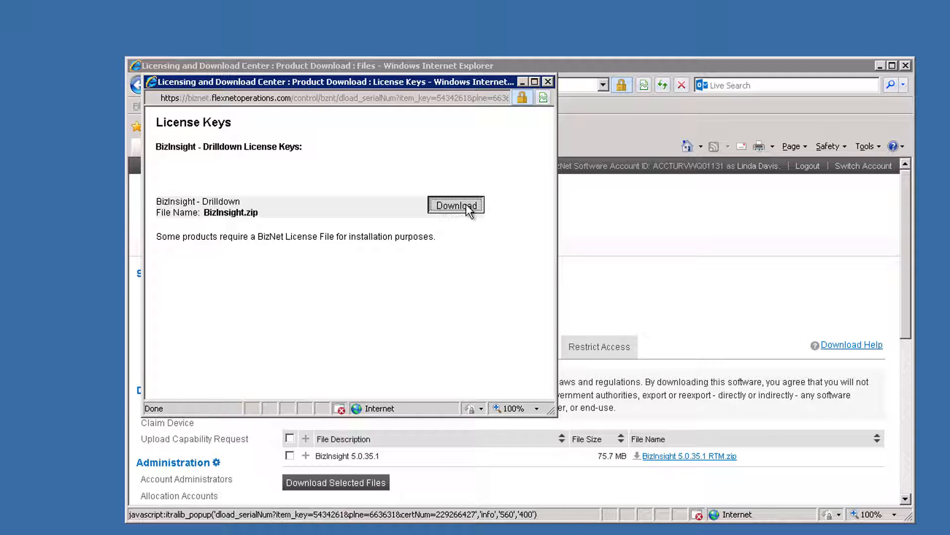
left_click(624, 367)
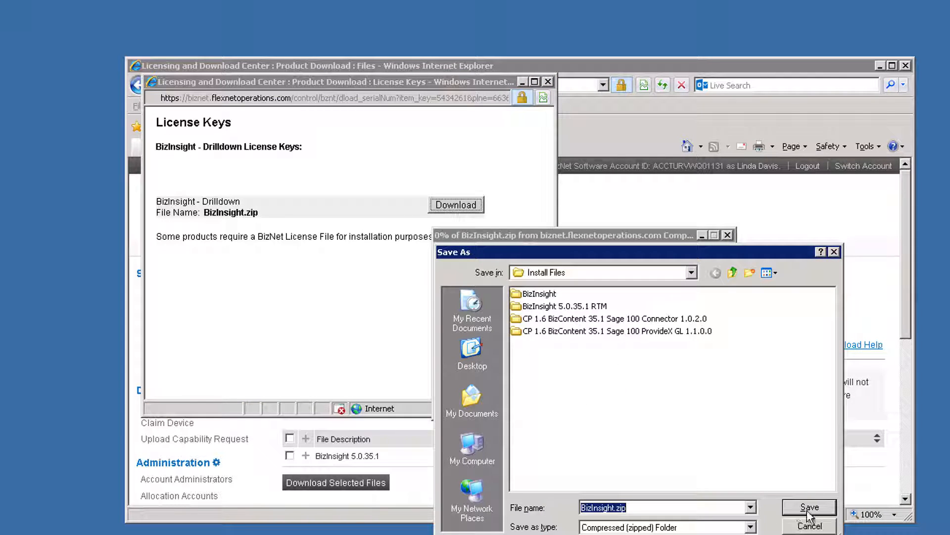
left_click(807, 510)
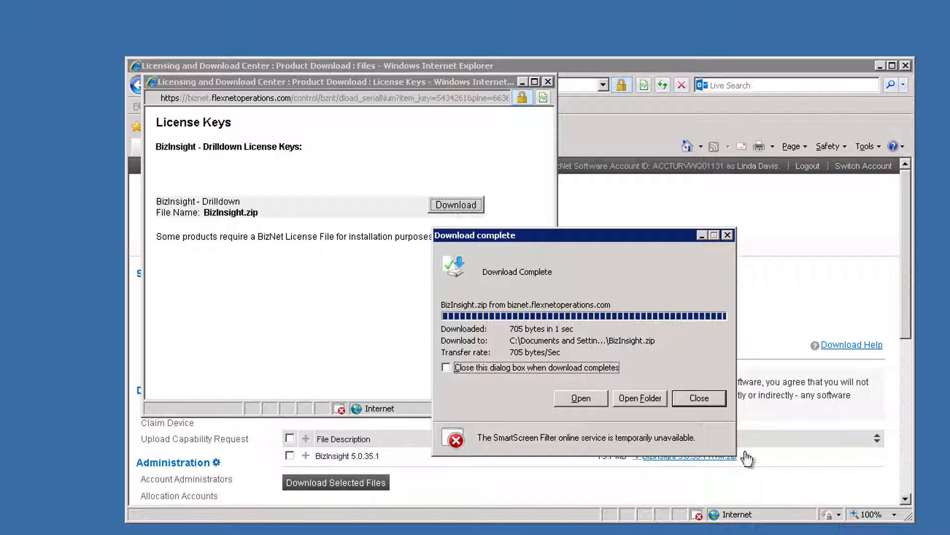
left_click(698, 402)
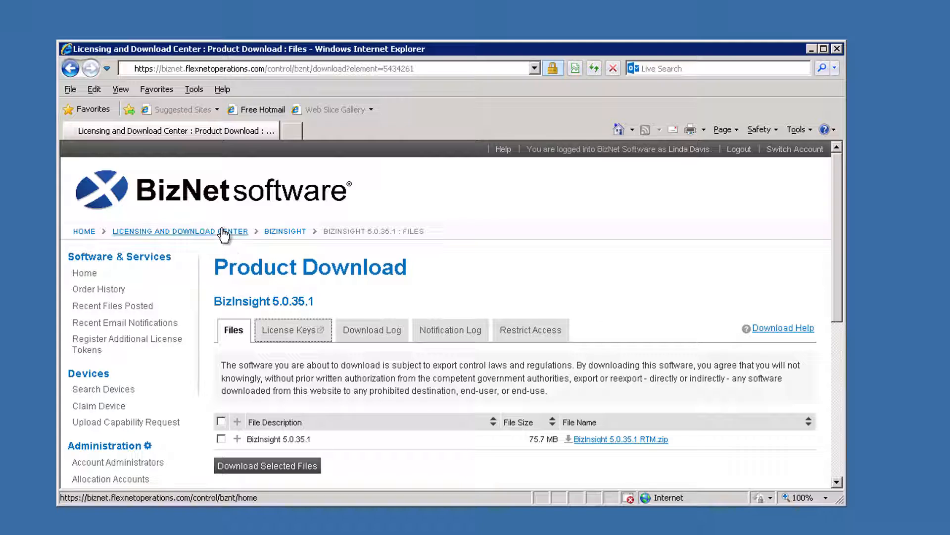
left_click(224, 232)
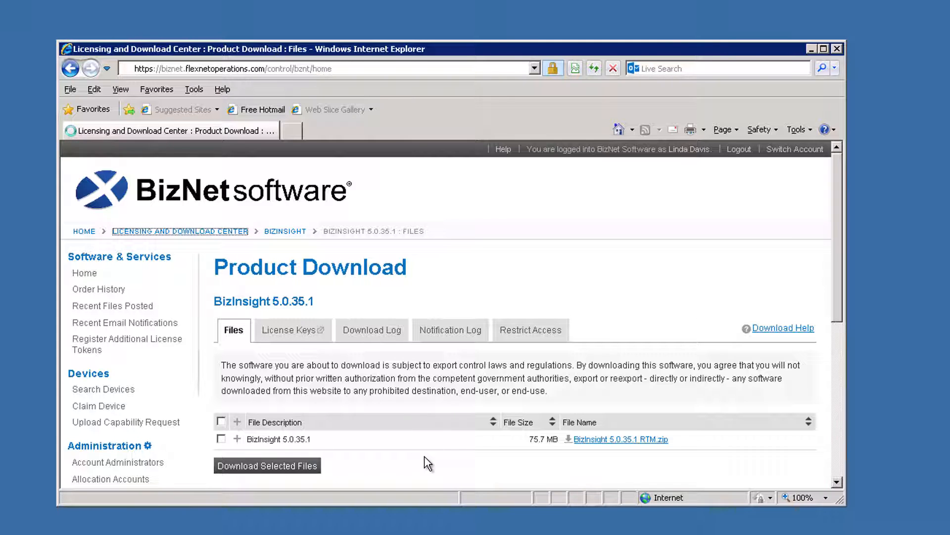
View the BizInsight - Desktop Edition page and order details, then log out and close Internet Explorer
left_click(275, 402)
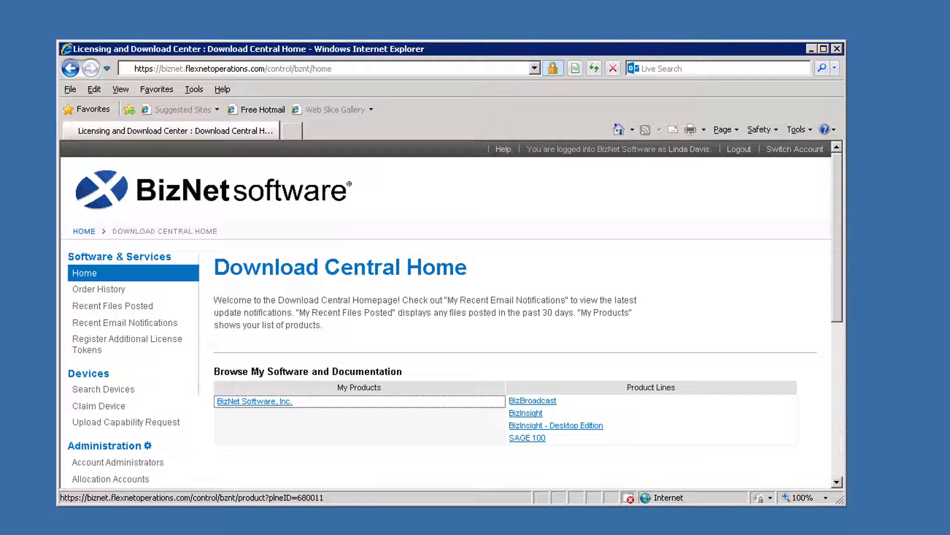
left_click(567, 426)
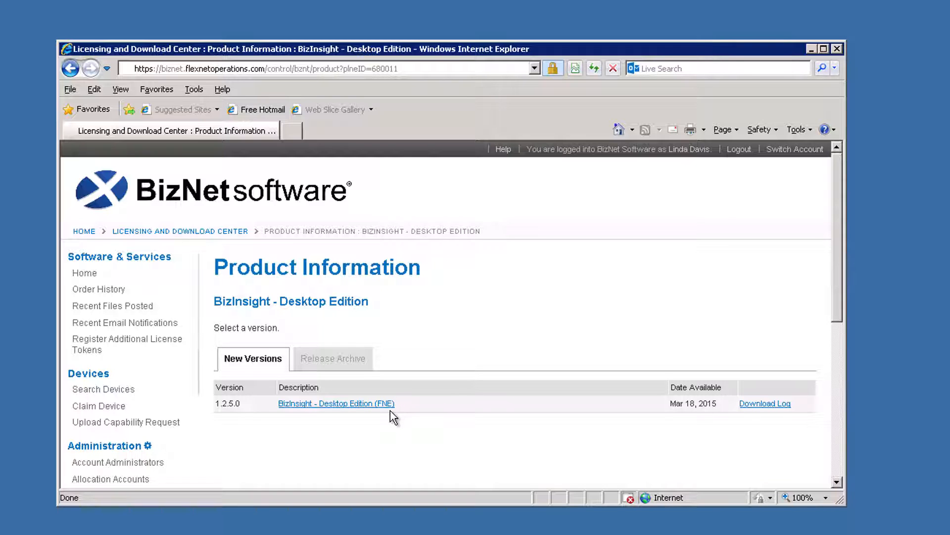
left_click(114, 291)
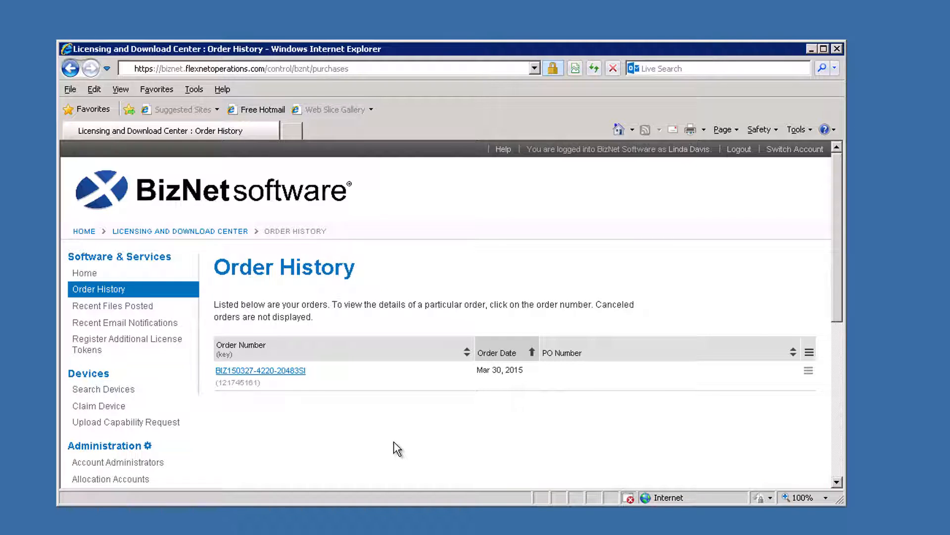
left_click(298, 376)
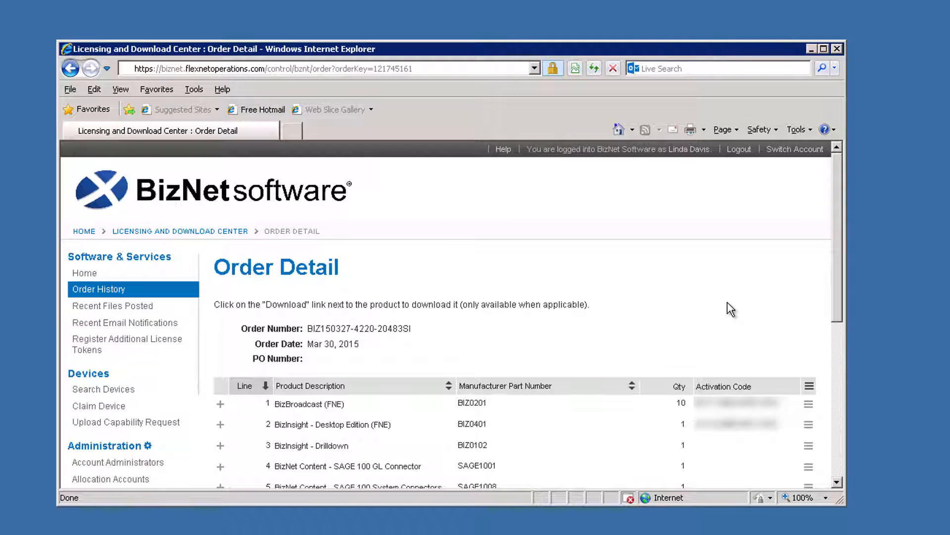
left_click(740, 151)
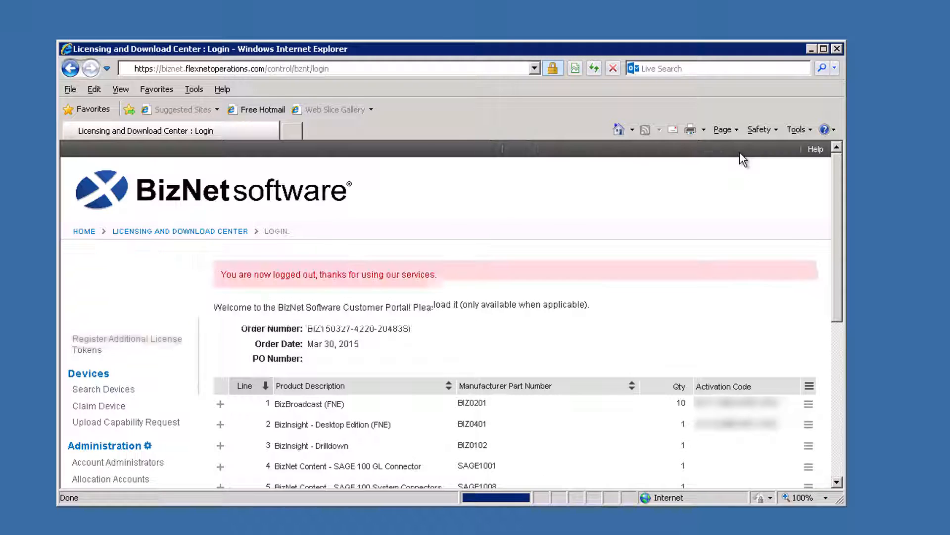
left_click(836, 49)
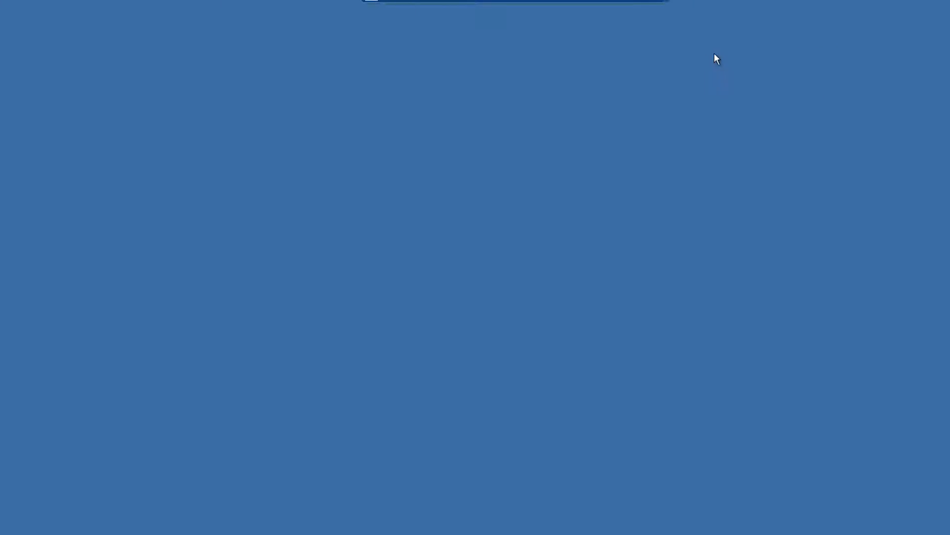
Run Setup.exe from the CP 1.6 BizContent 35.1 Sage 100 ProvideX GL 1.1.0.0 BizContent folder
double_click(18, 47)
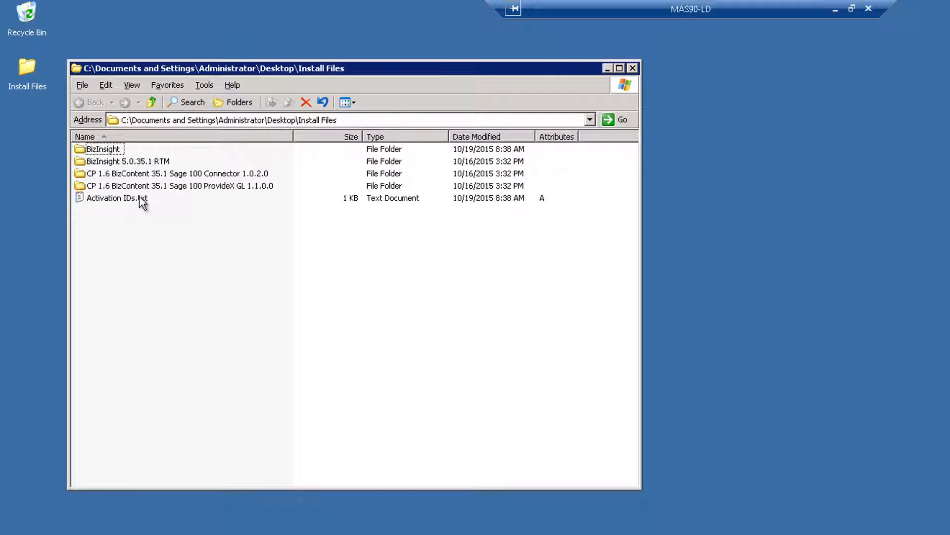
double_click(137, 186)
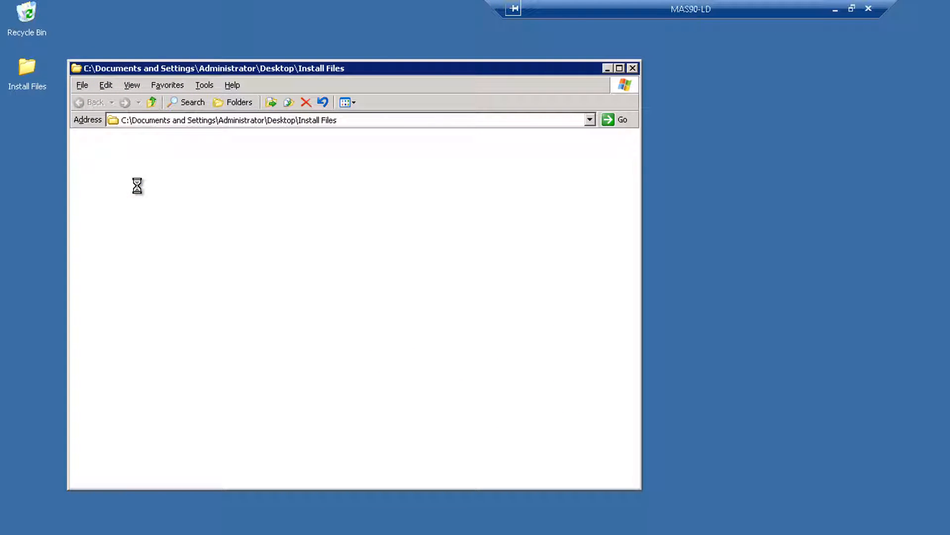
double_click(119, 150)
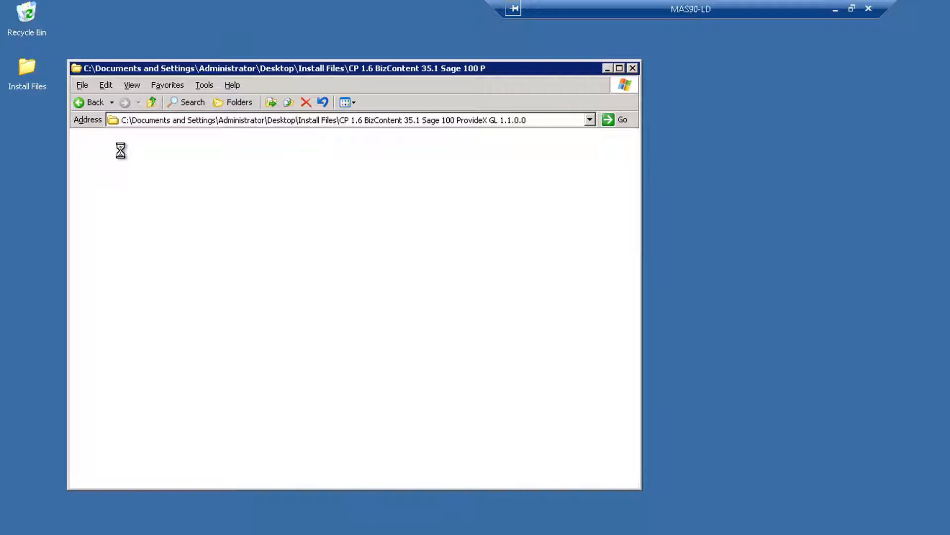
left_click(110, 174)
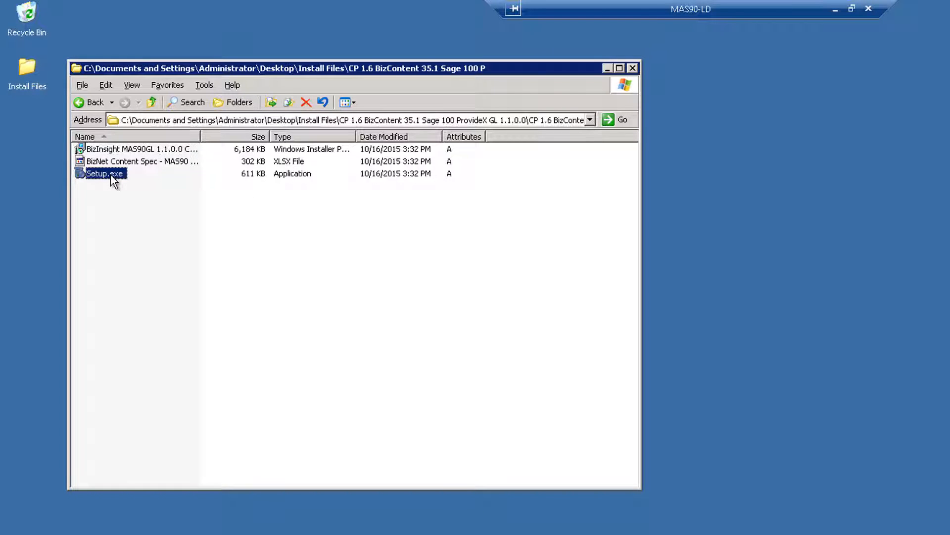
key("Return")
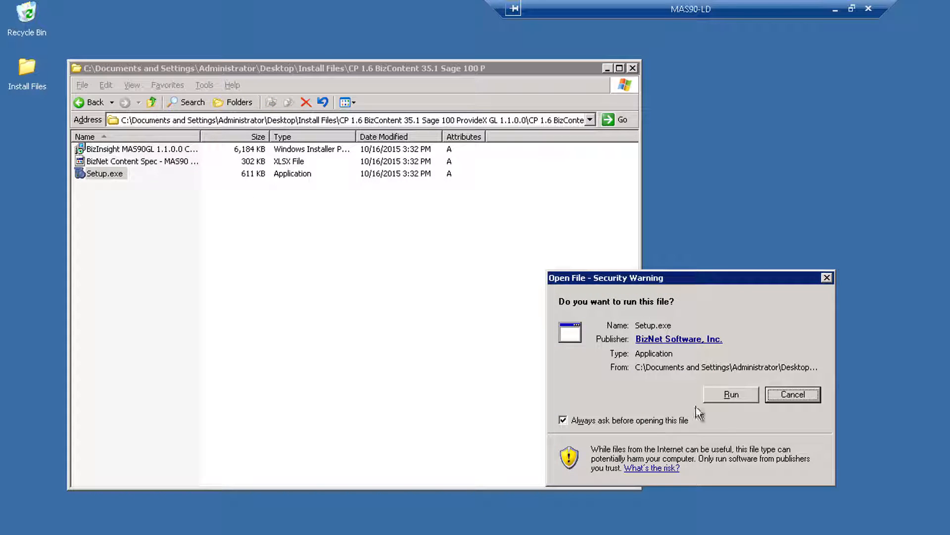
left_click(730, 395)
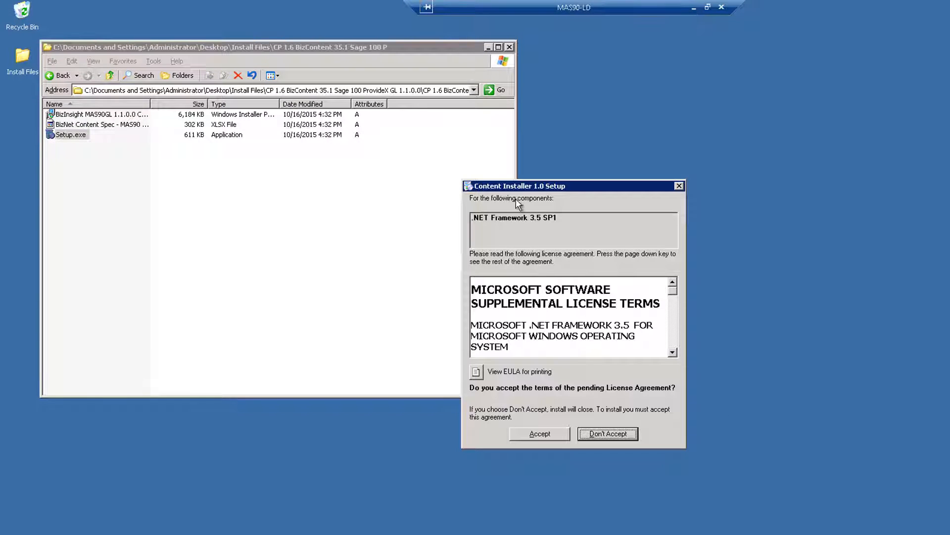
Accept the license terms for .NET Framework 3.5 SP1, the other prerequisites, and Windows Powershell 1.0
left_click(539, 433)
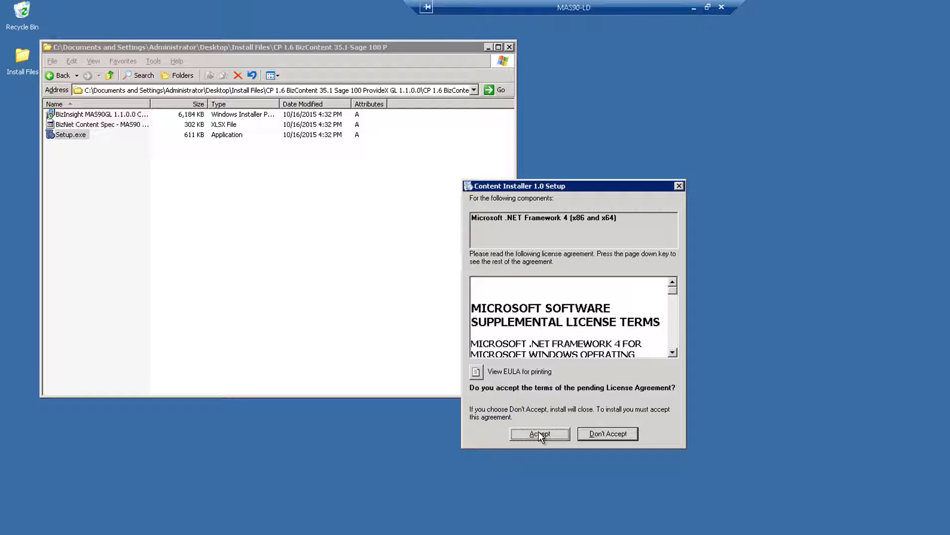
left_click(560, 437)
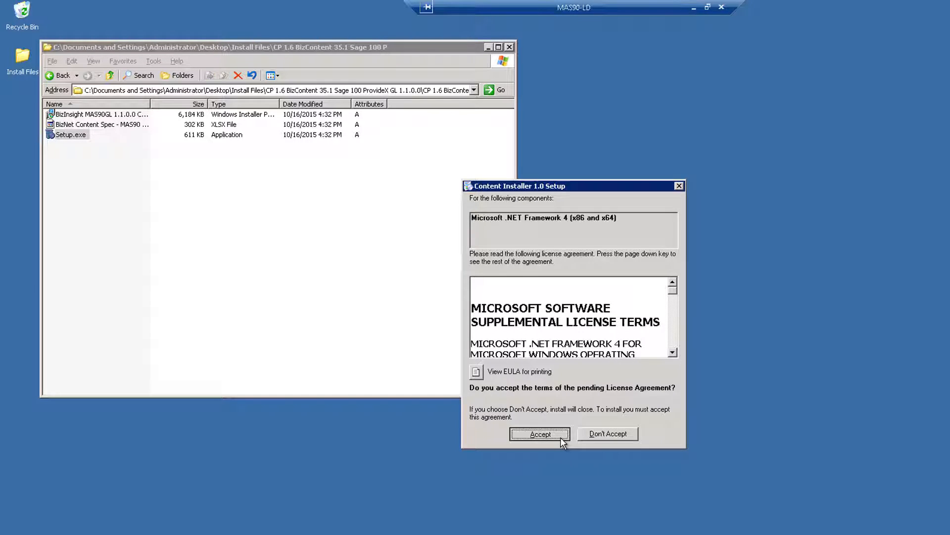
left_click(560, 437)
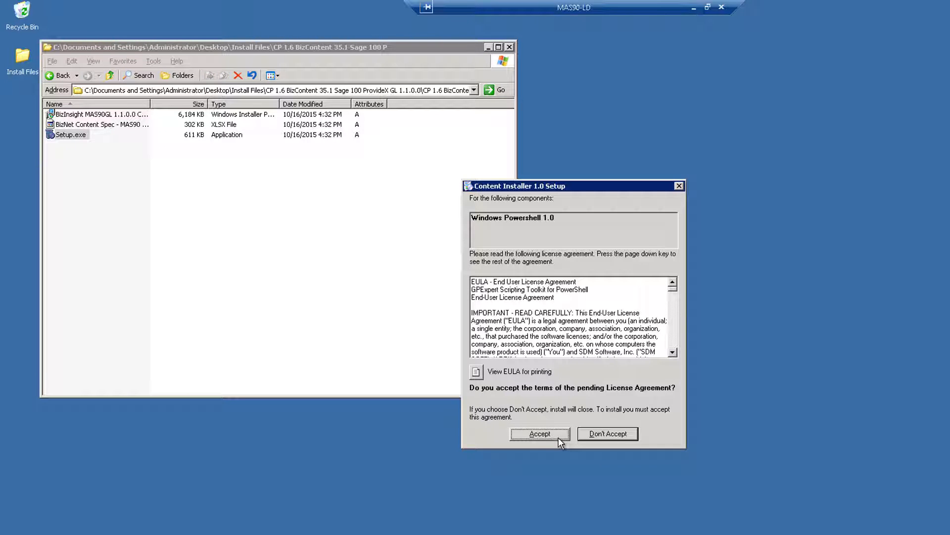
left_click(559, 437)
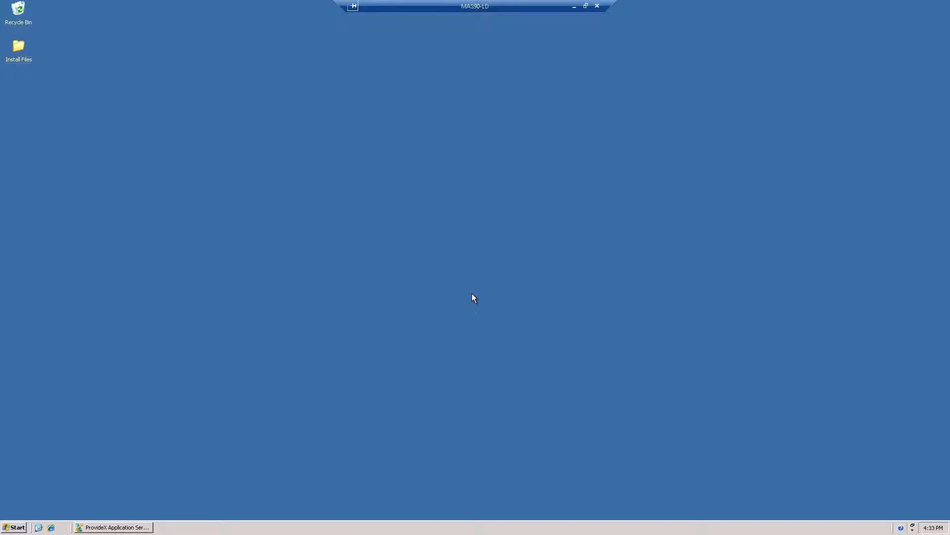
Relaunch Setup.exe from the ProvideX GL content's BizContent folder
double_click(32, 52)
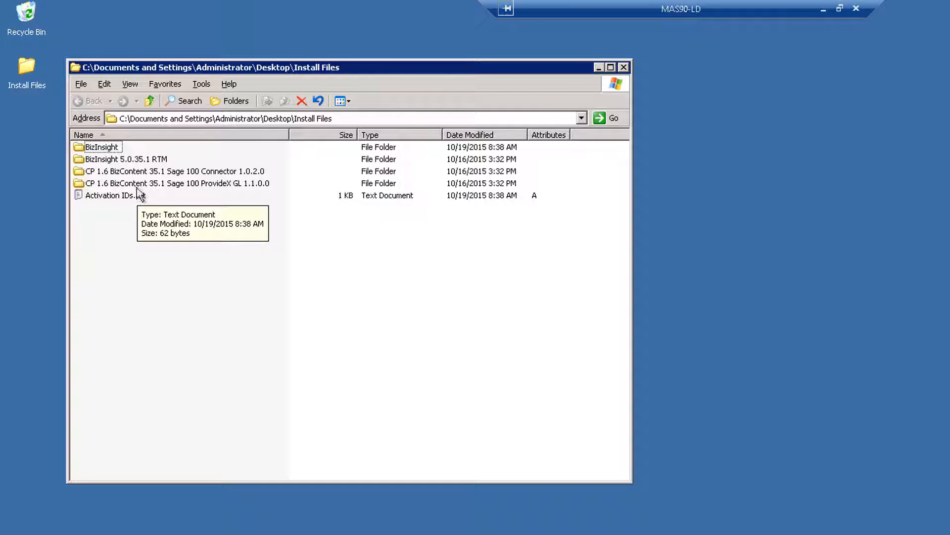
double_click(136, 183)
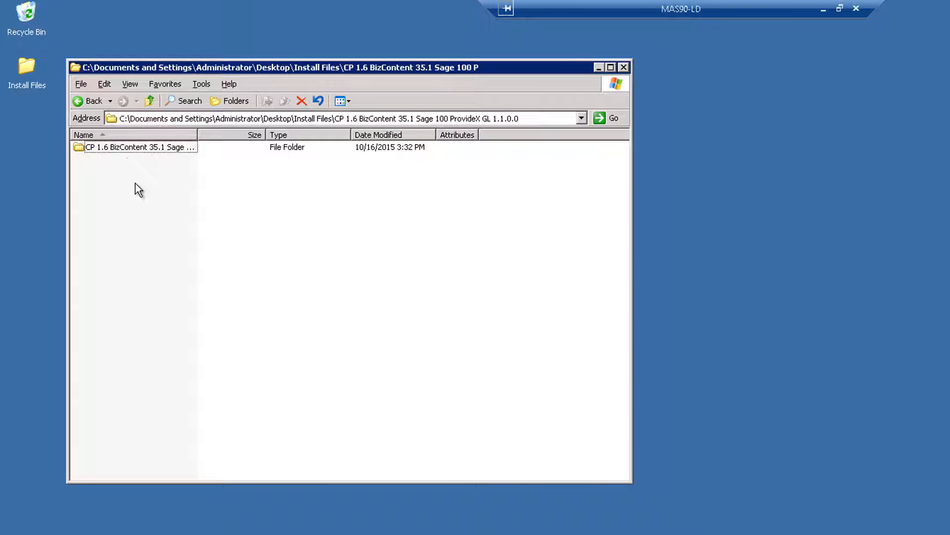
double_click(118, 147)
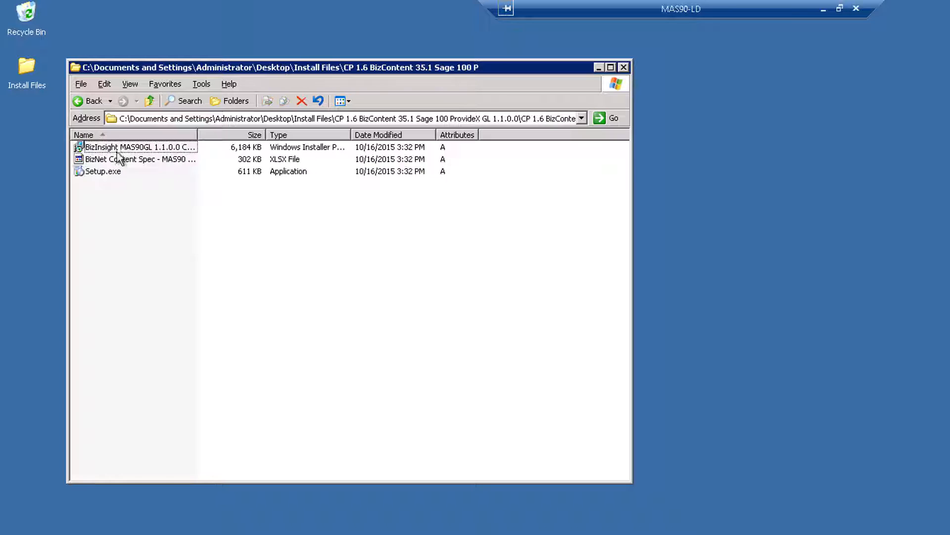
left_click(109, 173)
key("Return")
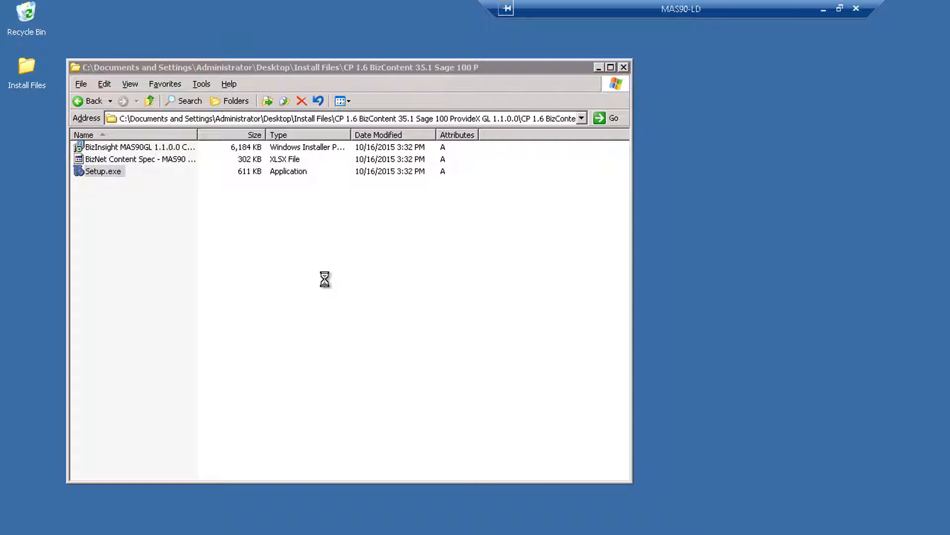
Accept the license agreement and install using the Typical setup type after previewing Custom
left_click(721, 389)
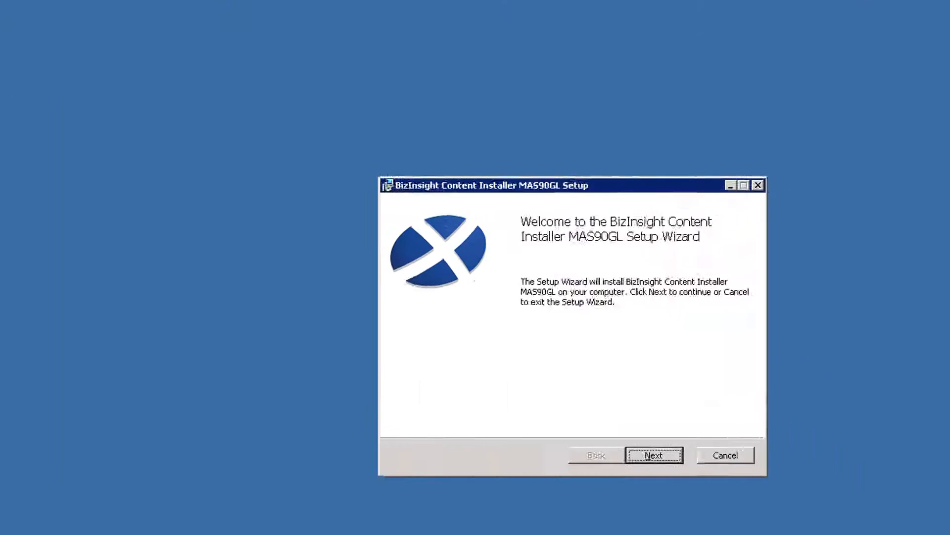
left_click(569, 420)
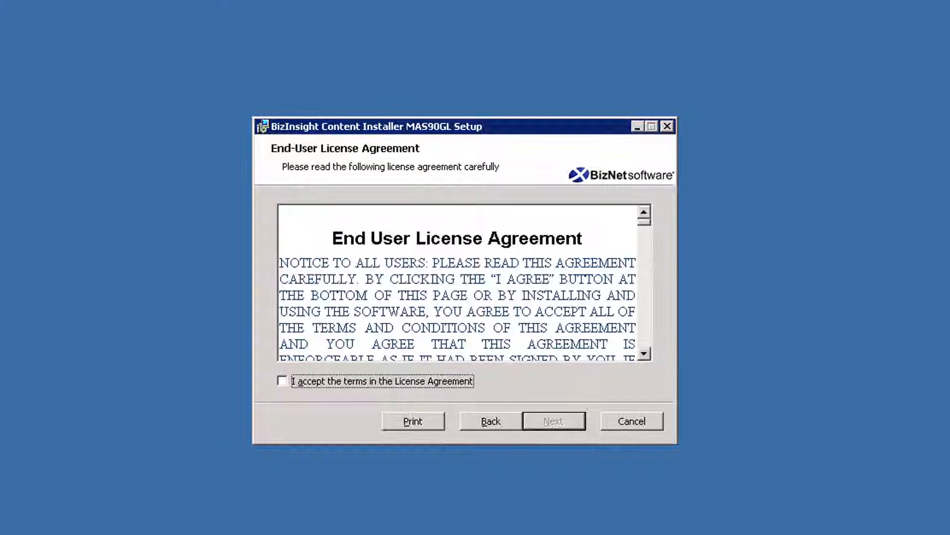
left_click(283, 381)
left_click(575, 425)
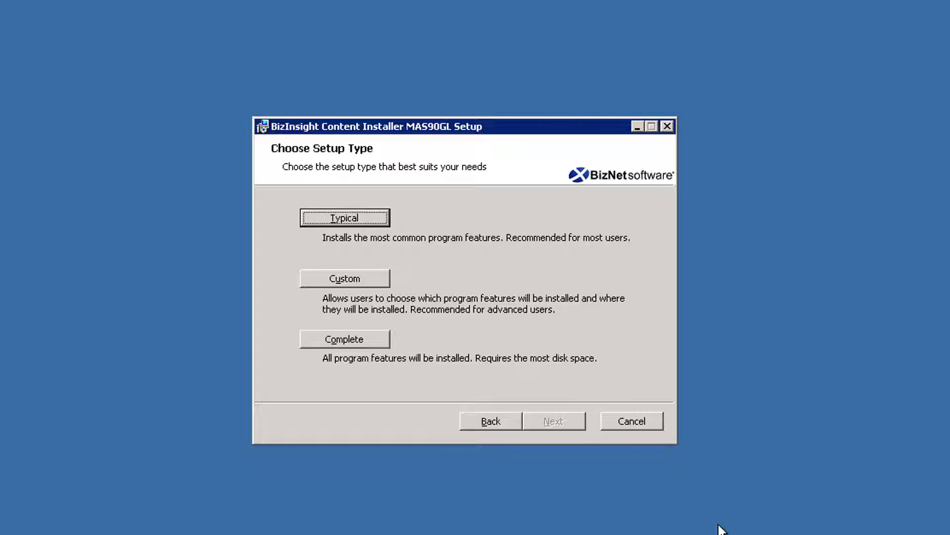
left_click(381, 275)
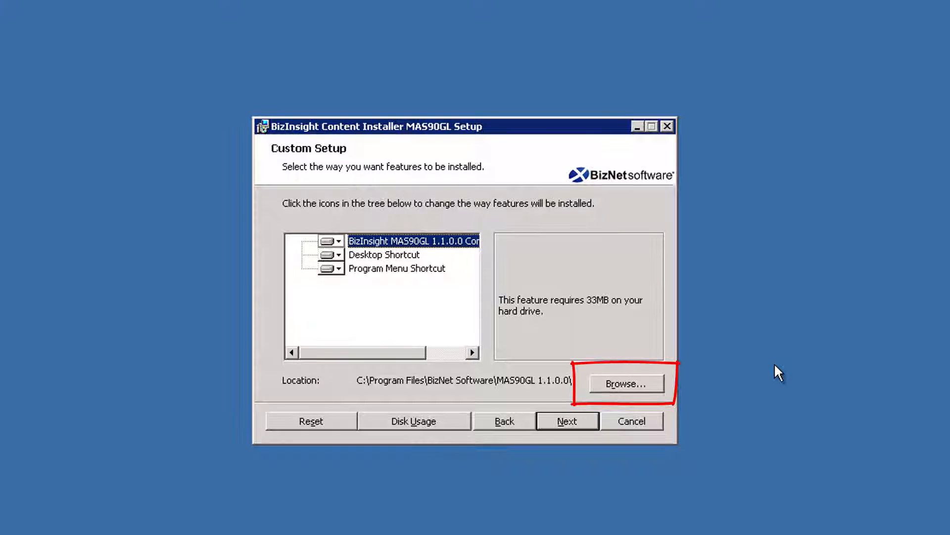
left_click(519, 425)
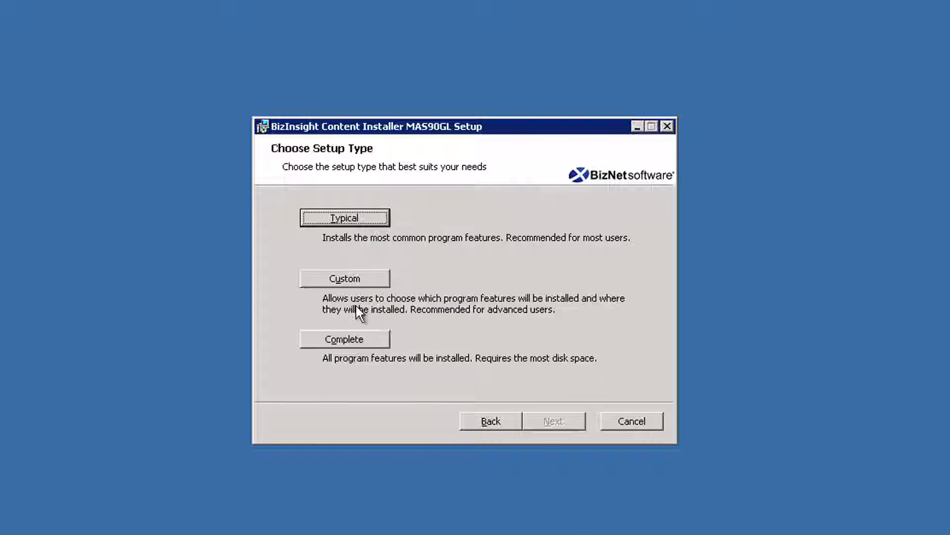
left_click(363, 218)
left_click(570, 420)
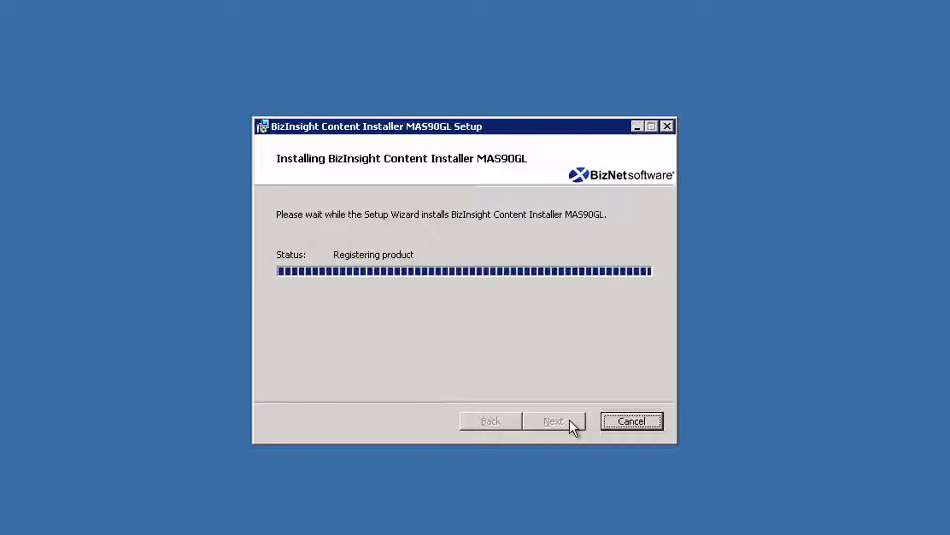
left_click(569, 420)
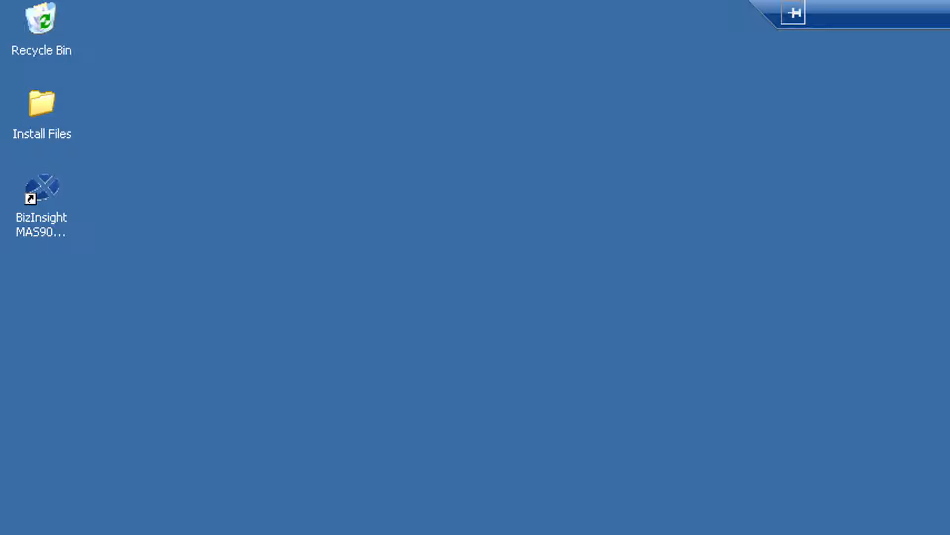
Launch the MAS90GL content installer from its desktop shortcut and choose Automatic Install
left_click(45, 184)
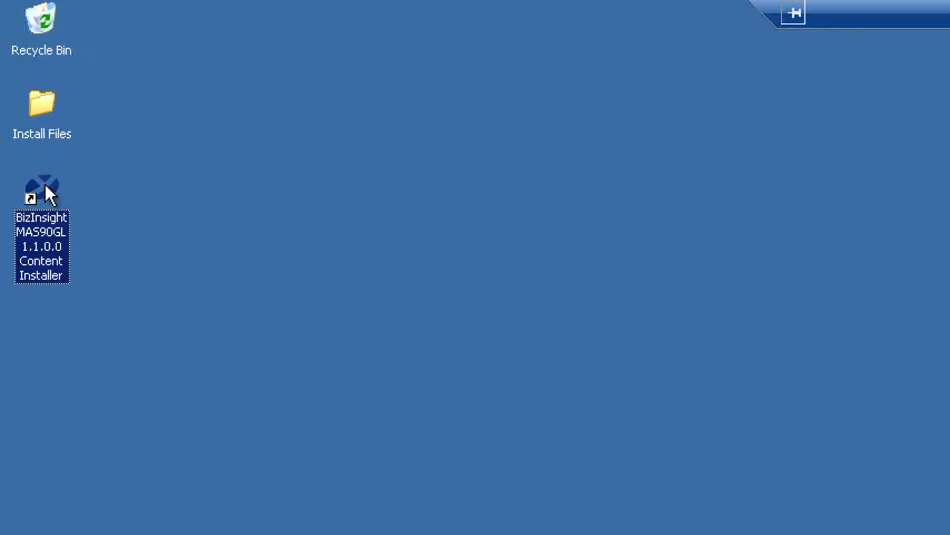
double_click(53, 187)
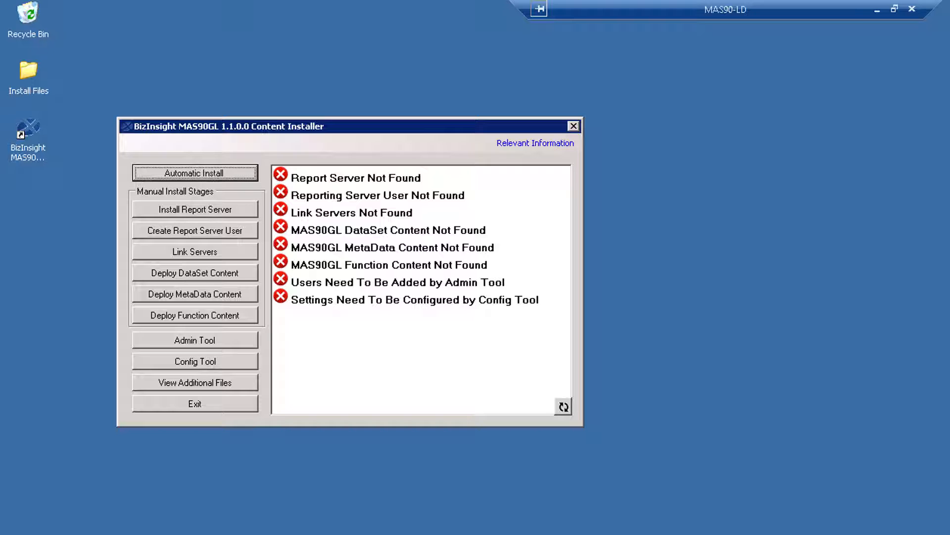
left_click(242, 173)
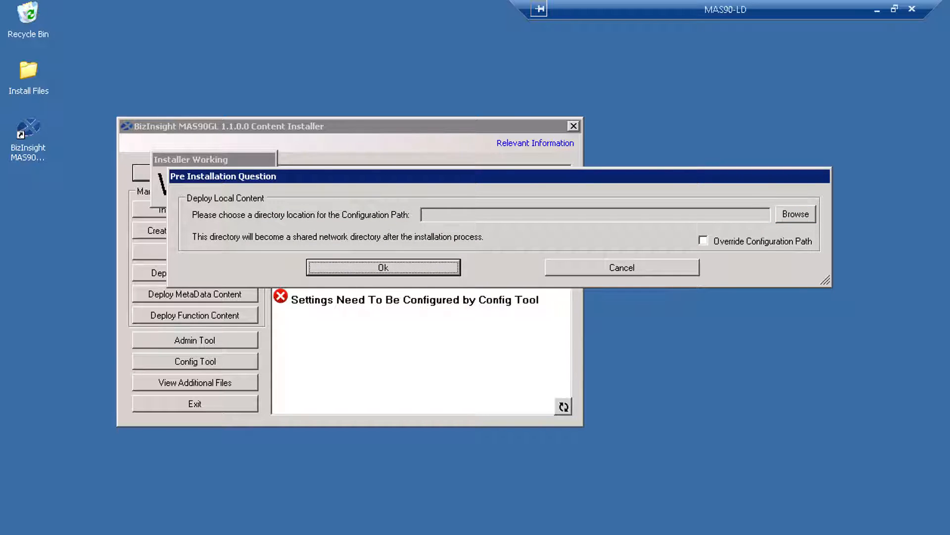
Create a BizInsightShare folder on Local Disk (C:) for the configuration path
left_click(803, 216)
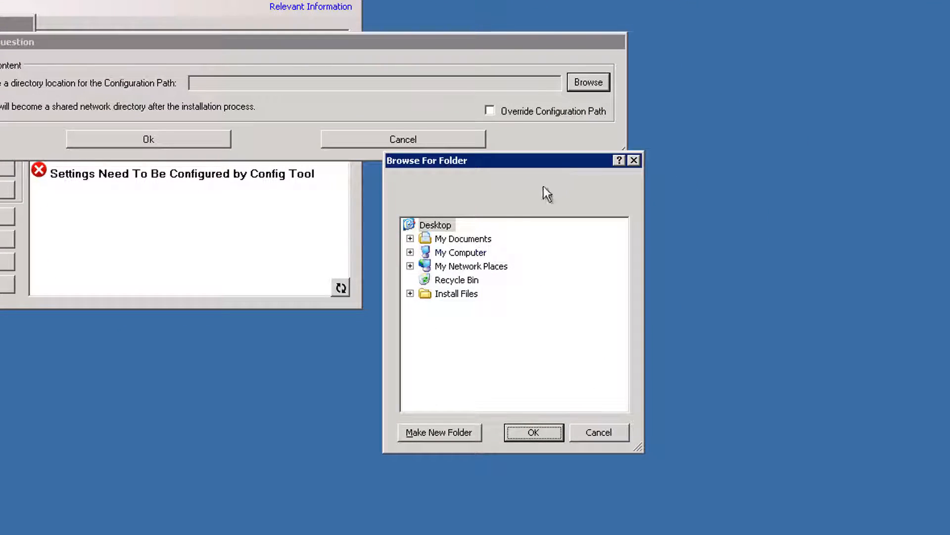
left_click(410, 252)
left_click(425, 280)
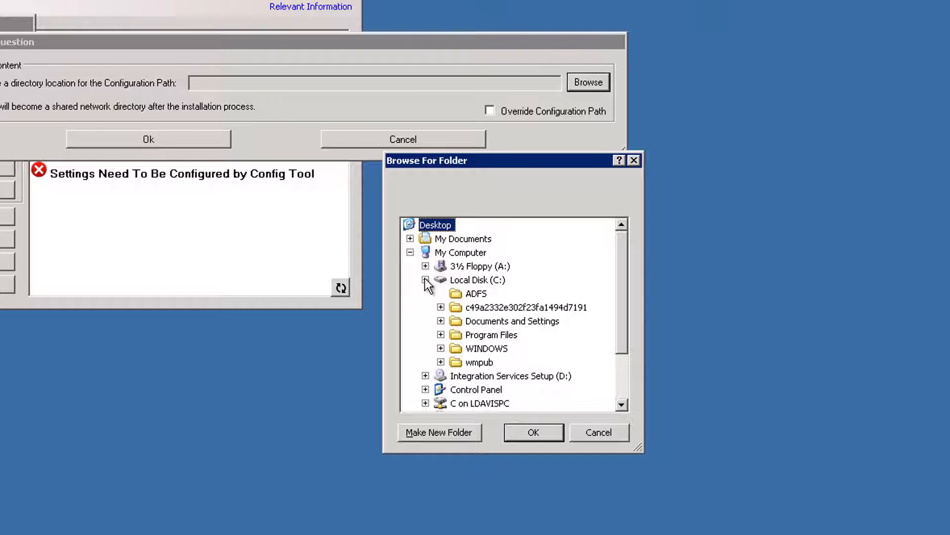
left_click(476, 279)
left_click(458, 435)
type("B")
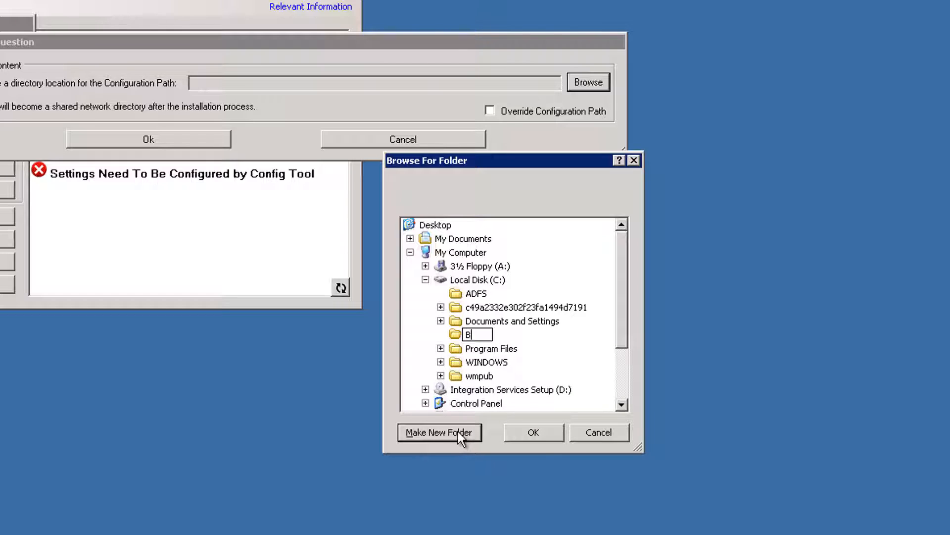
type("izInsightShare")
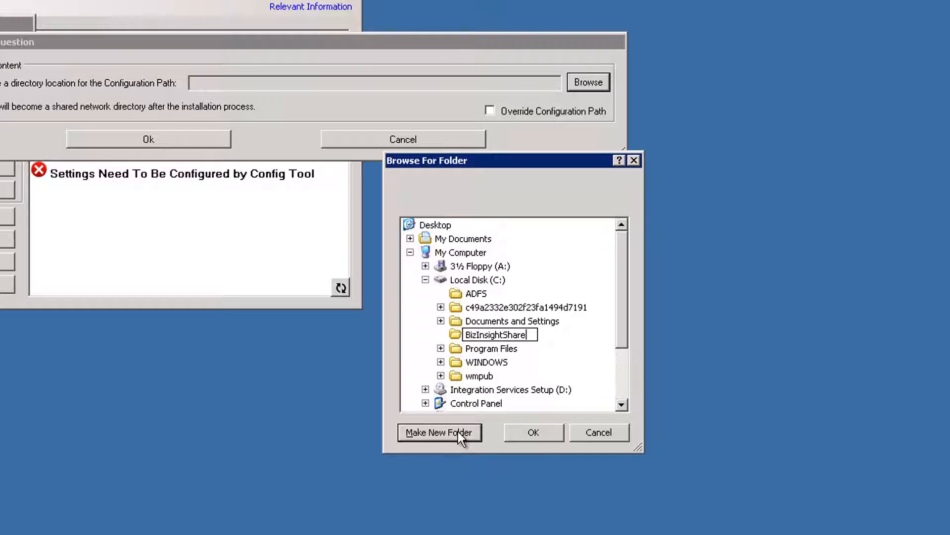
key("Return")
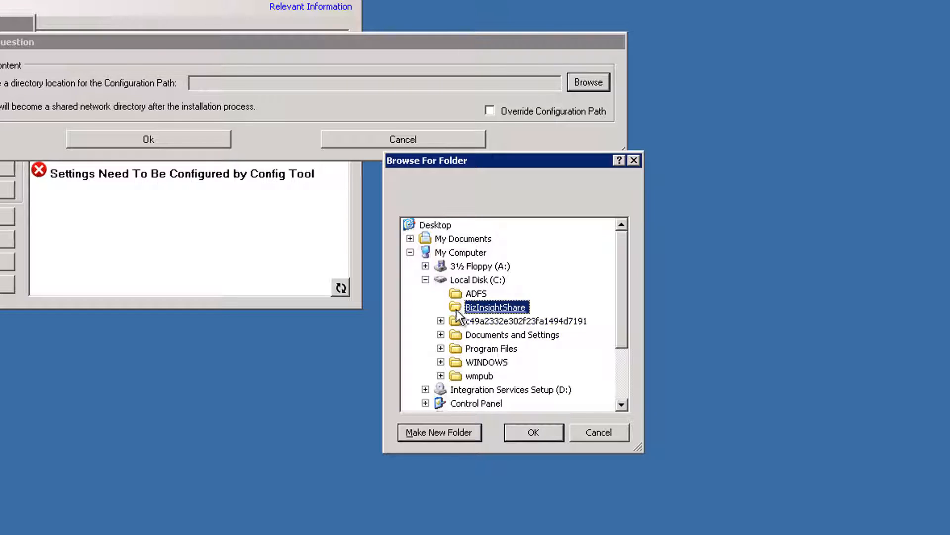
Add Admin and Config subfolders inside BizInsightShare
left_click(466, 436)
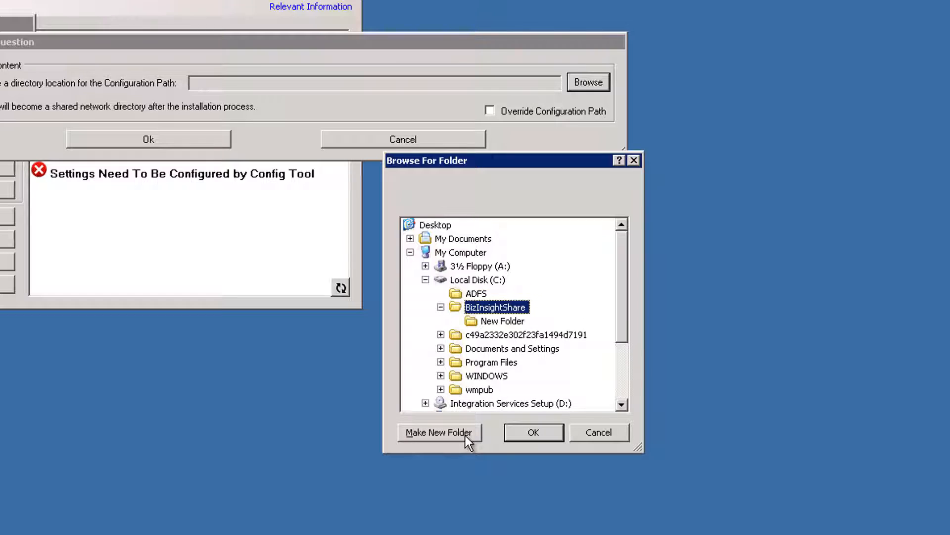
left_click(509, 322)
left_click(509, 324)
type("Admin")
left_click(472, 320)
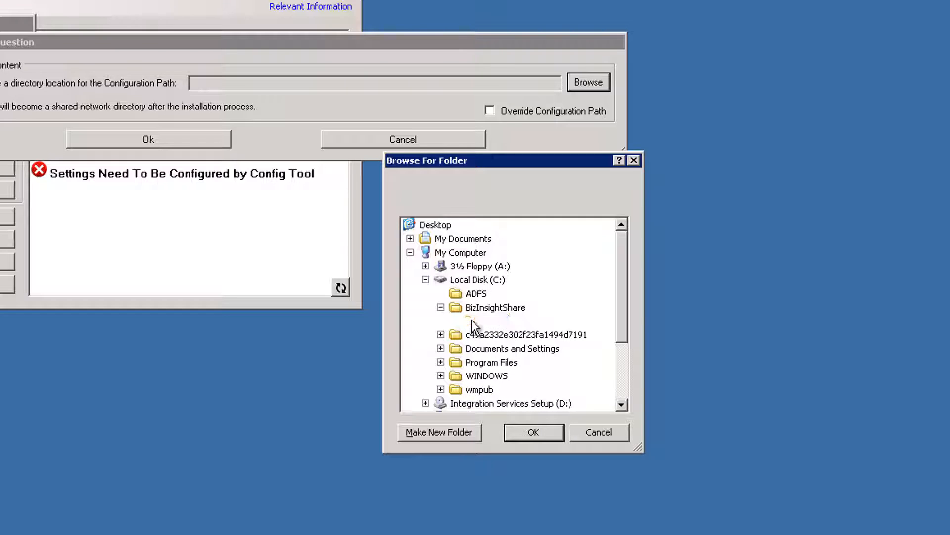
left_click(490, 308)
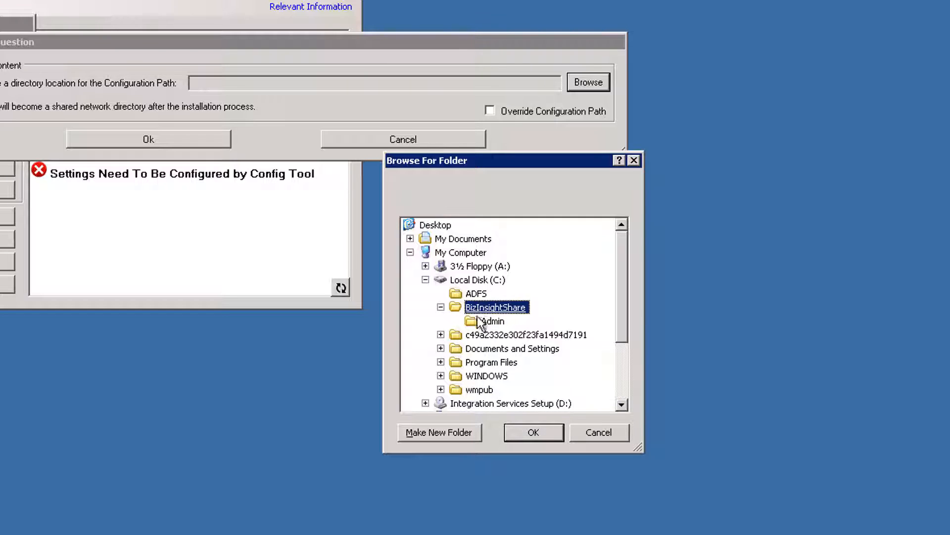
left_click(460, 433)
type("Config")
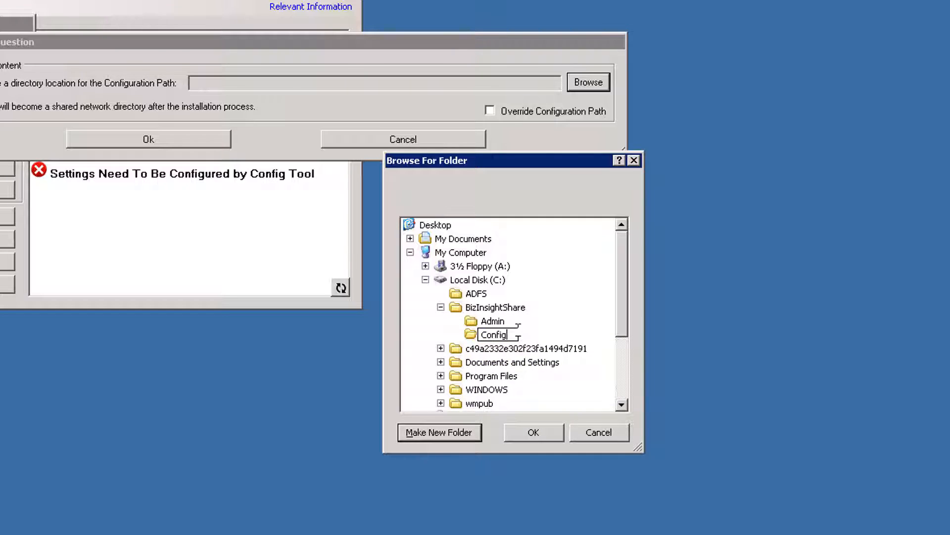
left_click(472, 337)
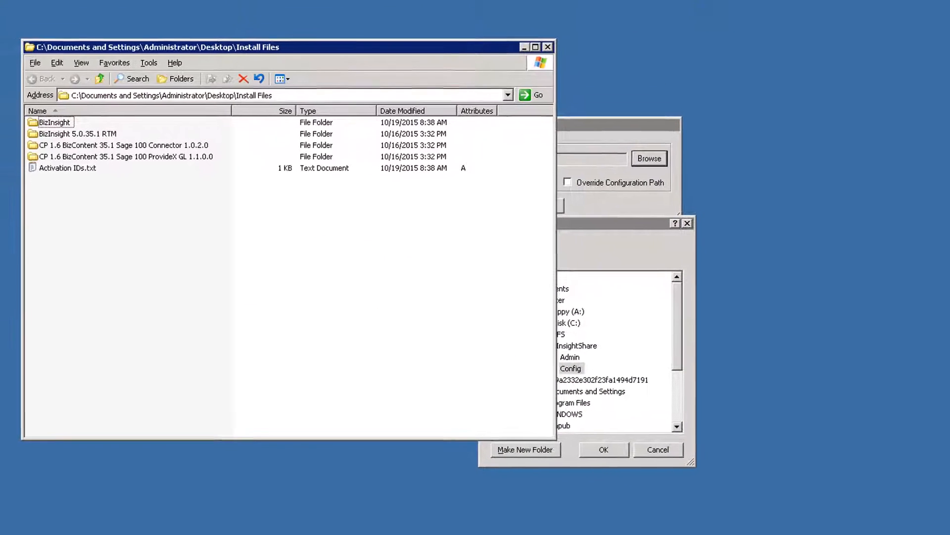
Copy BizInsight.lic from Install Files\BizInsight into the Admin folder
left_click(70, 127)
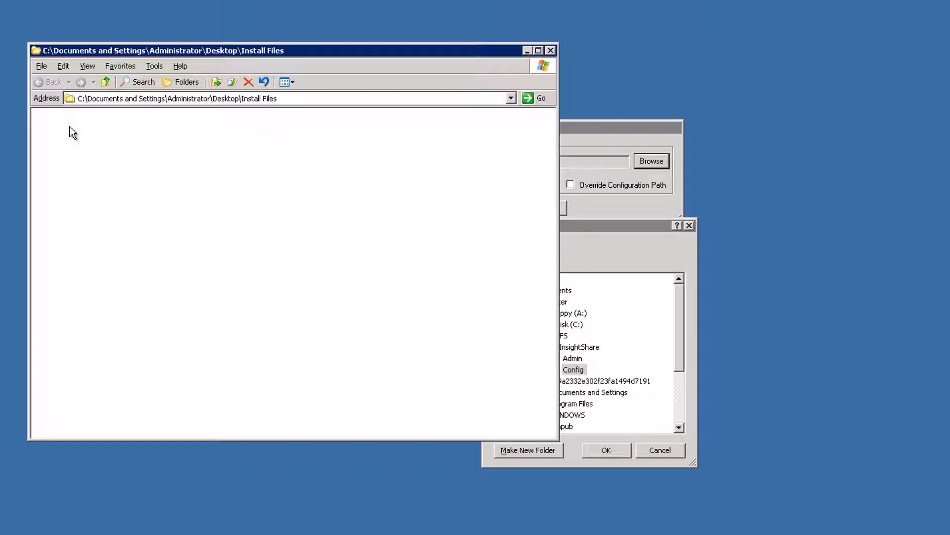
left_click(69, 127)
right_click(73, 131)
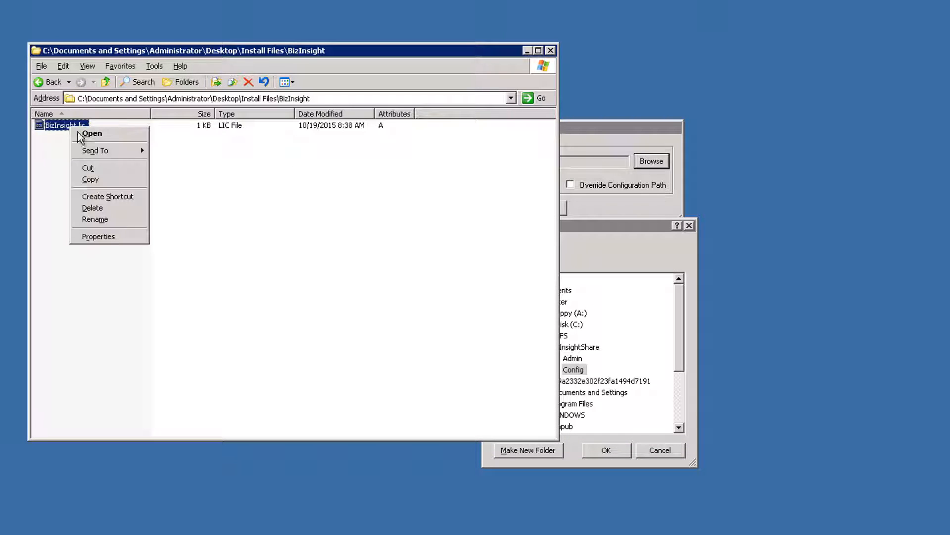
left_click(97, 180)
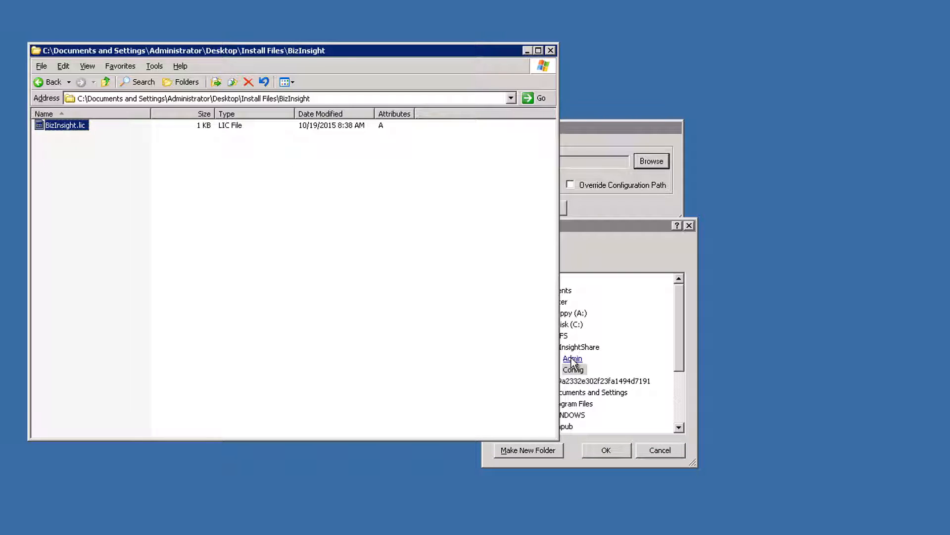
left_click(572, 359)
right_click(574, 359)
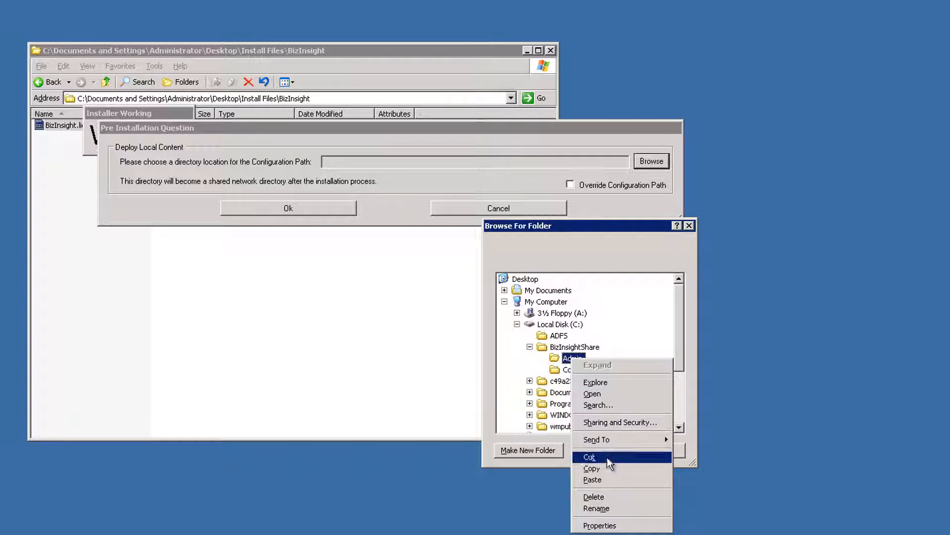
left_click(596, 479)
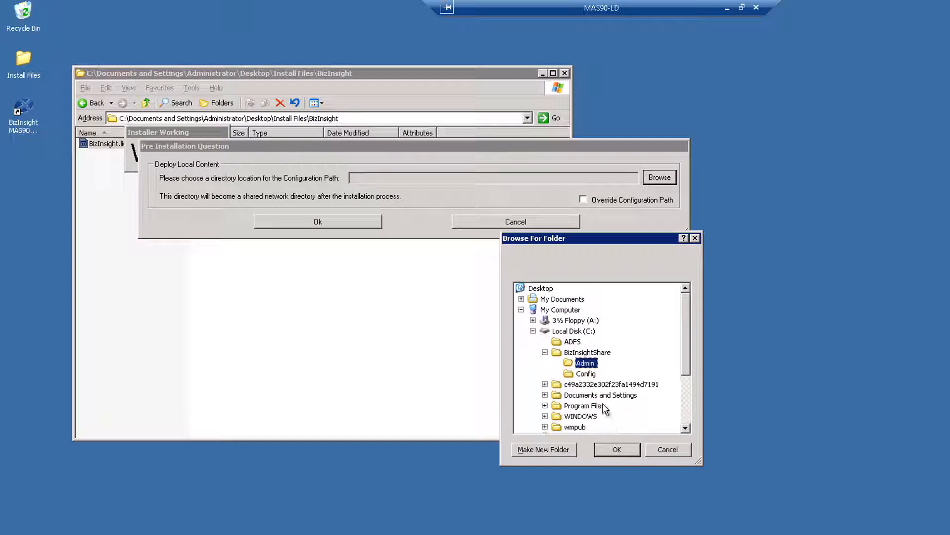
Set the configuration path to C:\BizInsightShare\Config and continue the install
left_click(584, 373)
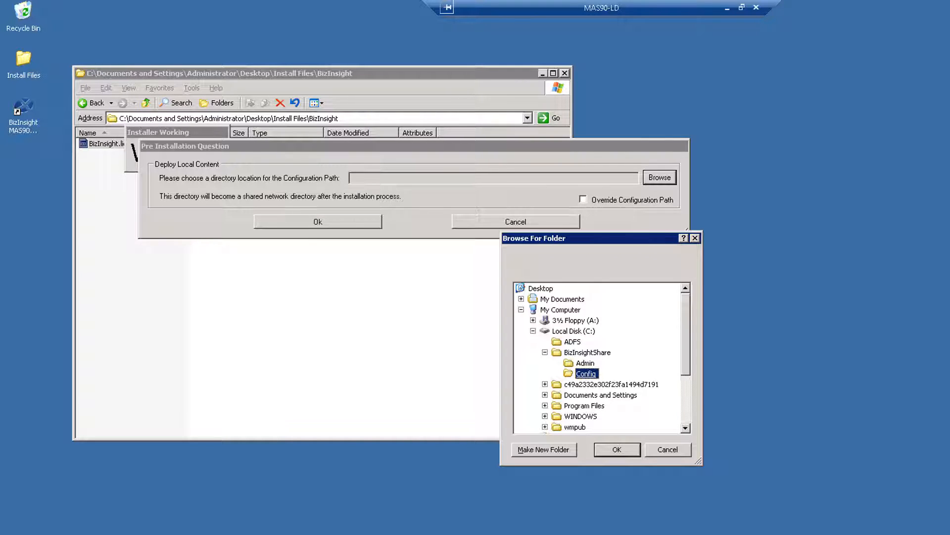
left_click(632, 449)
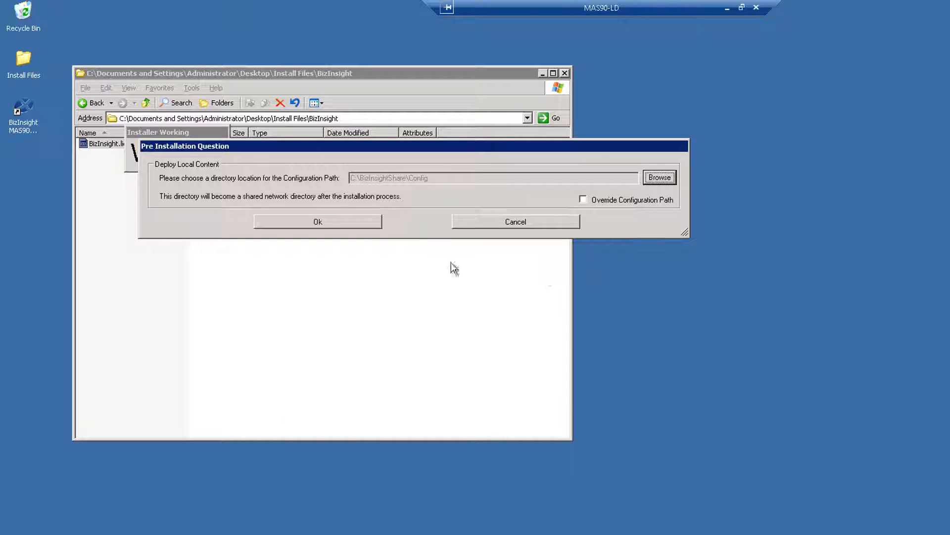
left_click(351, 223)
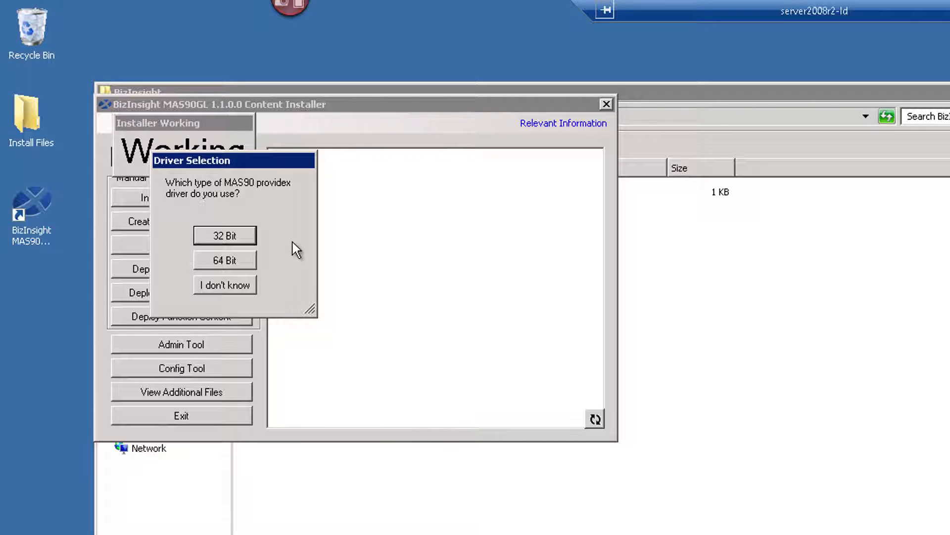
Choose the 32-bit MAS90 ProvideX driver and start the SQL Server 2008 R2 Express install
left_click(225, 236)
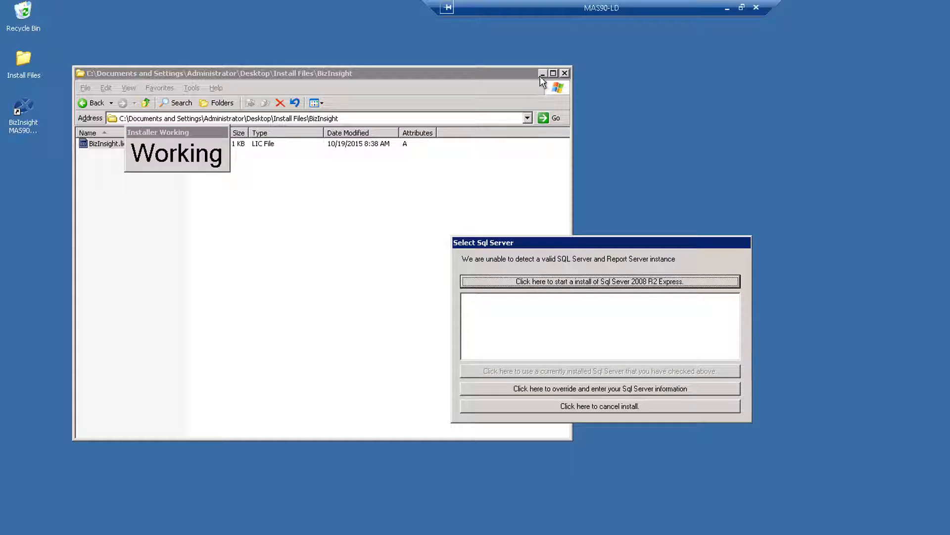
left_click(542, 72)
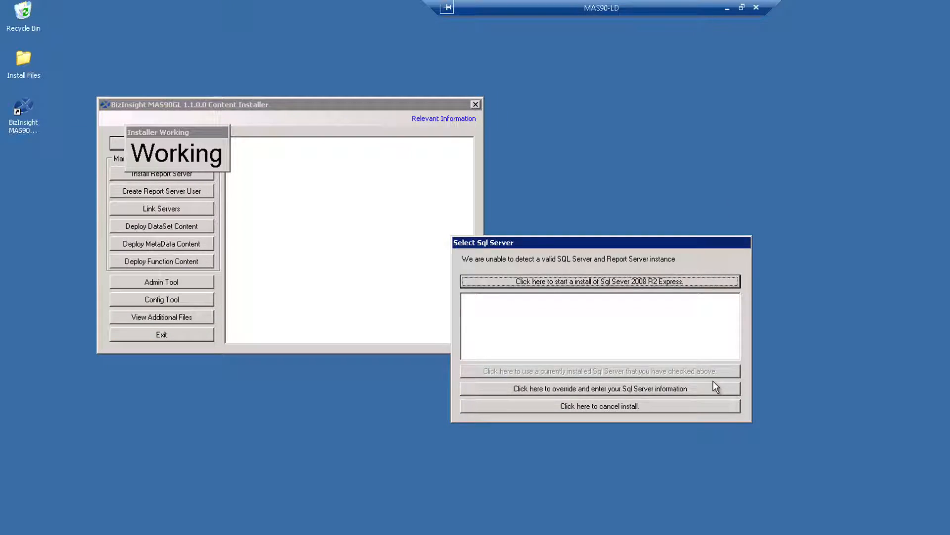
key("Return")
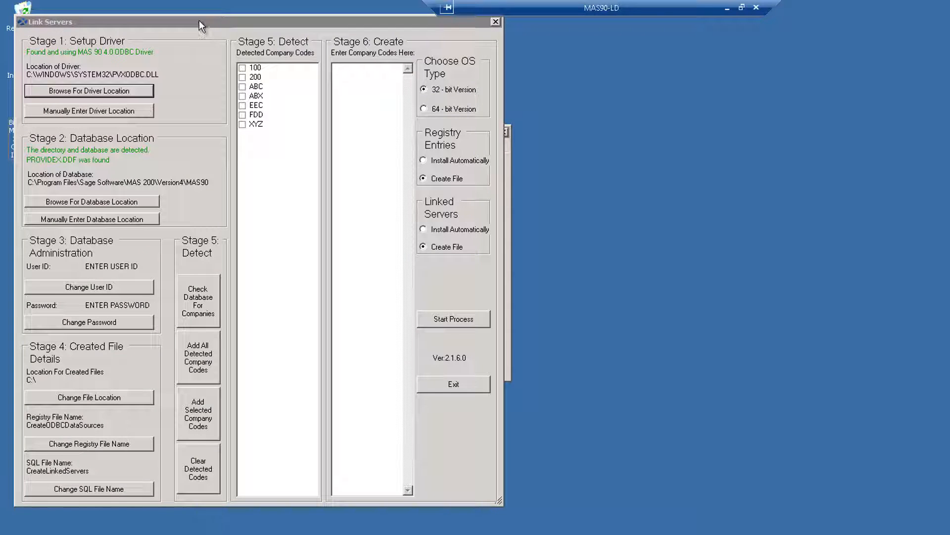
Bring forward the Link Servers window showing company codes 100, 200, ABC, ABX, EEC, FDD, XYZ
left_click(199, 22)
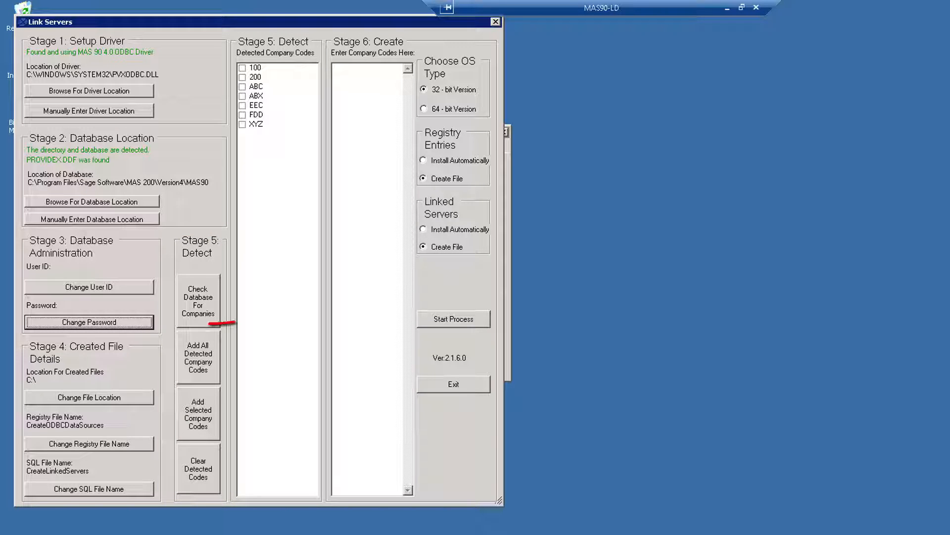
Add all detected company codes, start the process, and confirm creating the registry and SQL files
left_click(206, 365)
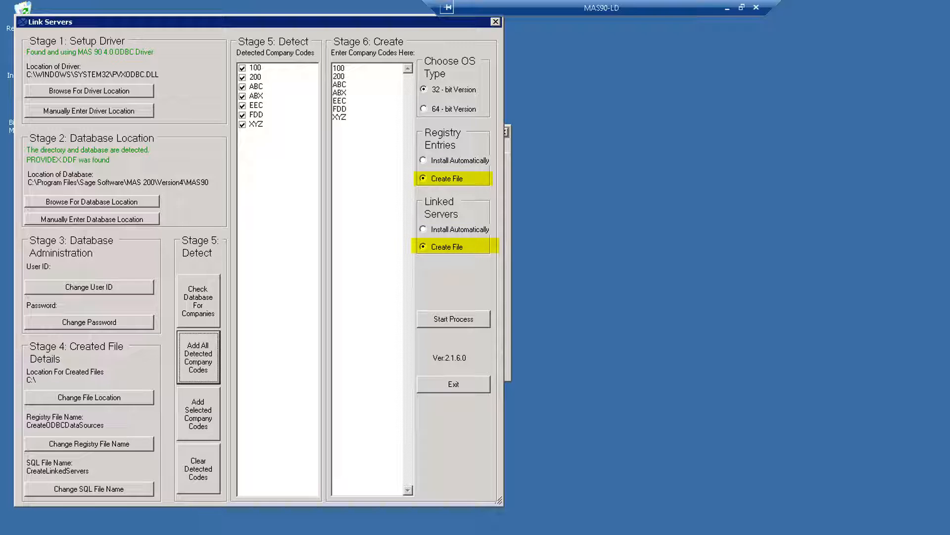
left_click(482, 323)
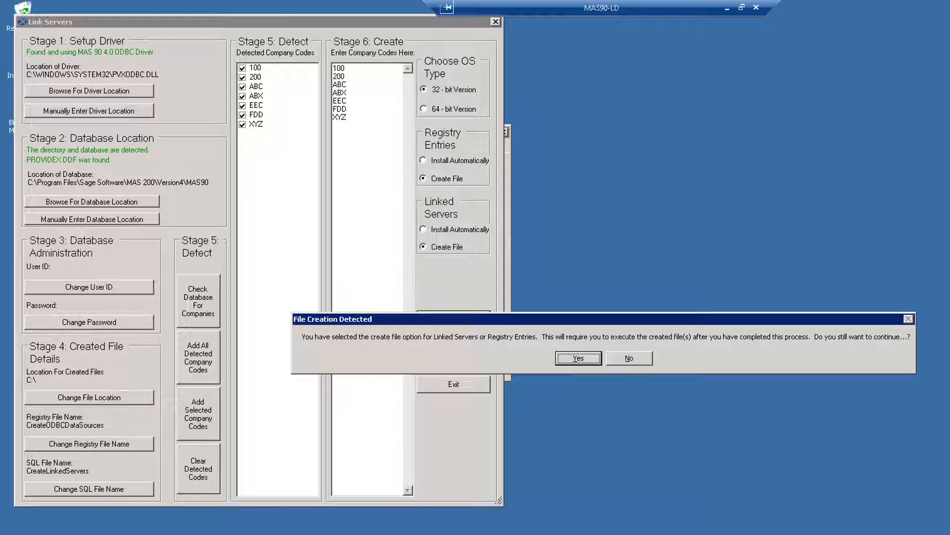
left_click(578, 358)
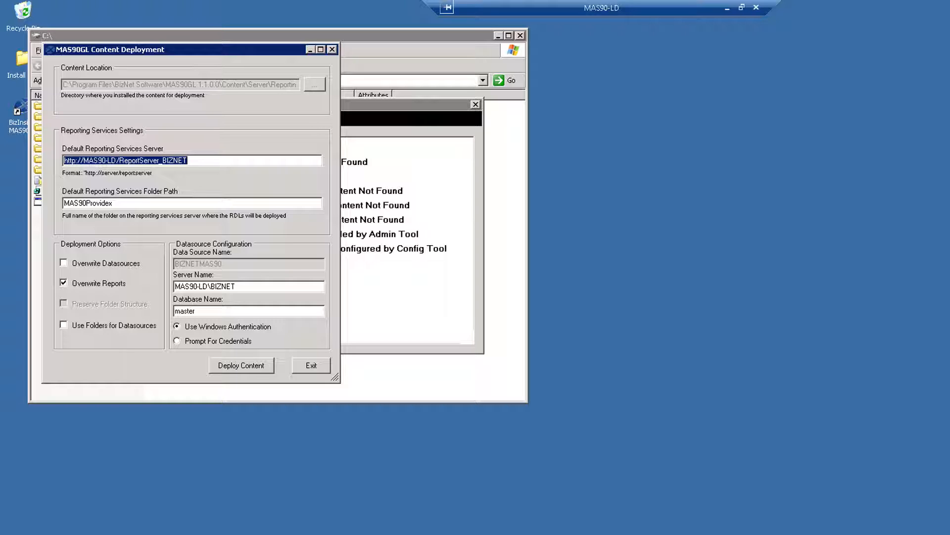
Deploy the MAS90GL reports to the MAS90Providex report server folder, accepting the default-datasource warning
left_click(267, 369)
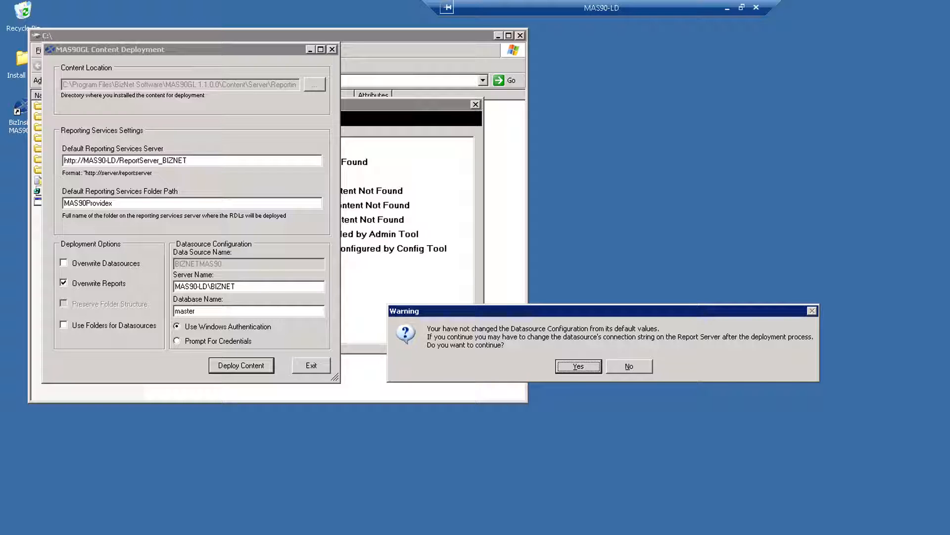
left_click(593, 370)
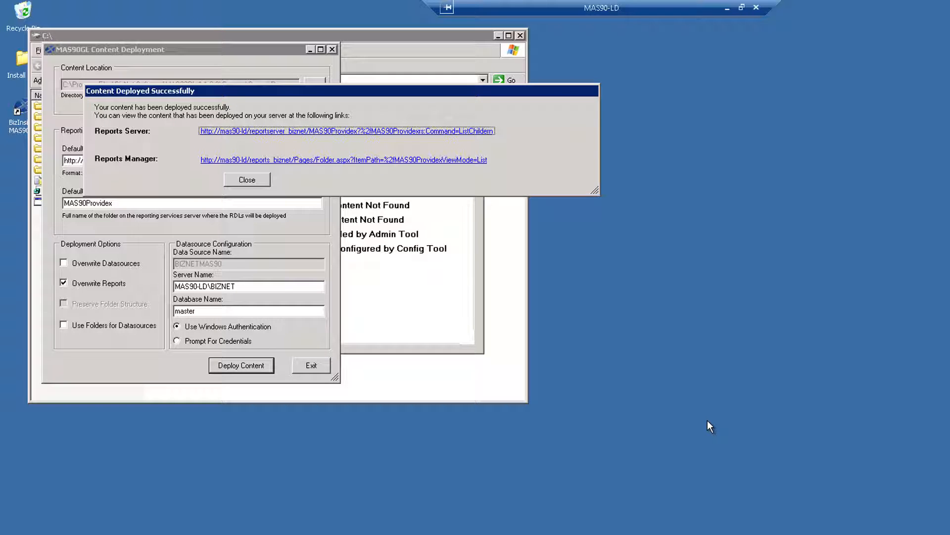
left_click(263, 180)
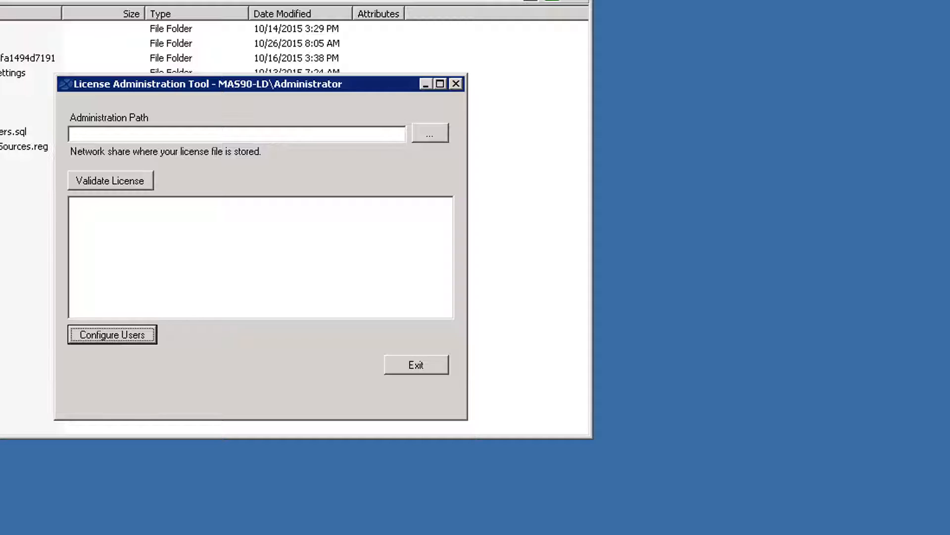
Load the BizInsight.lic license file and validate it to show its seats
left_click(435, 135)
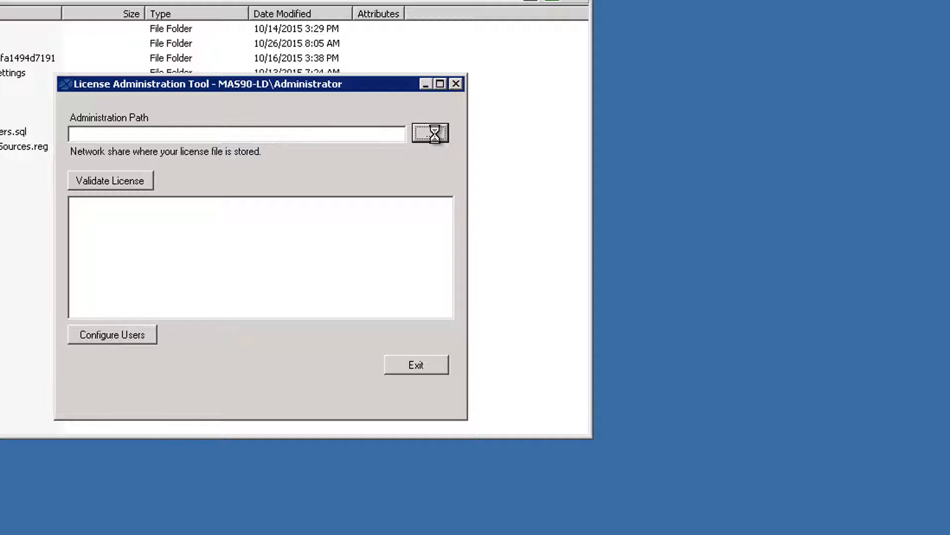
left_click(579, 126)
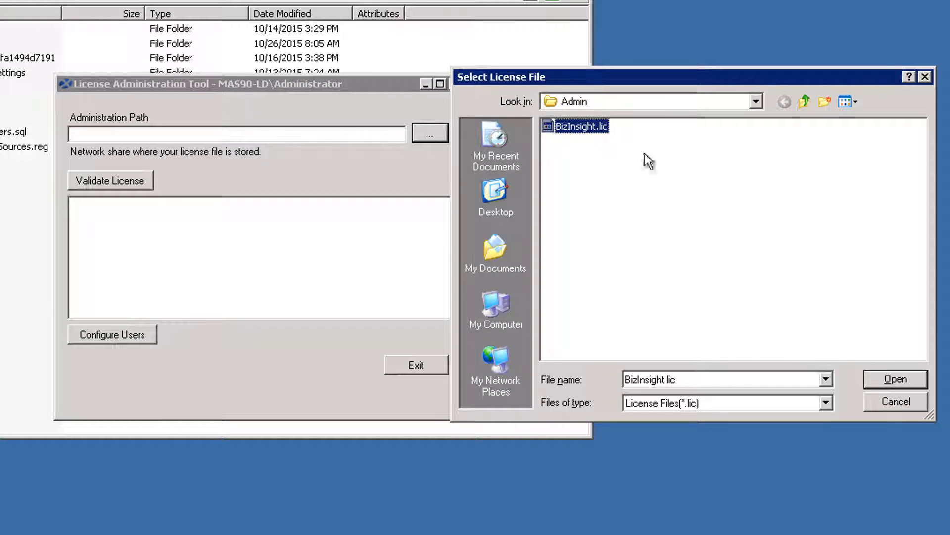
left_click(895, 379)
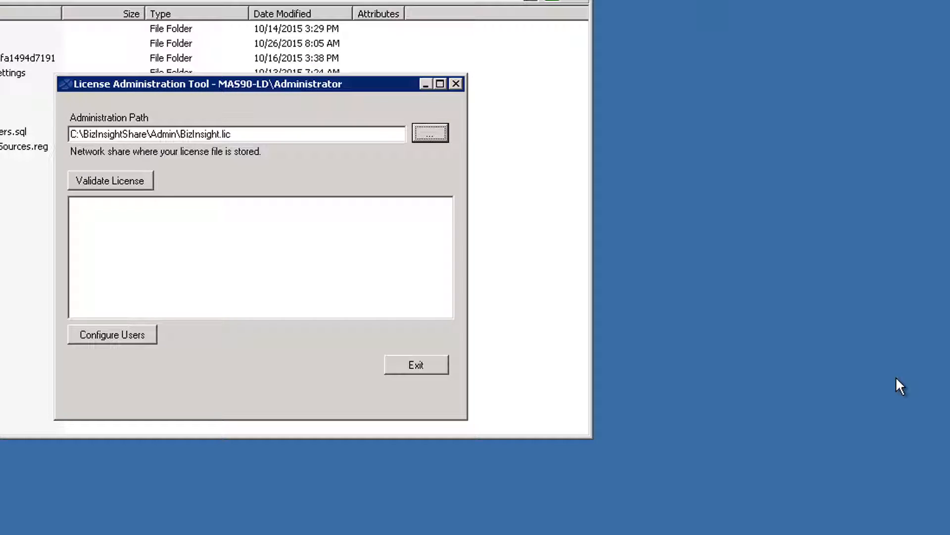
left_click(138, 184)
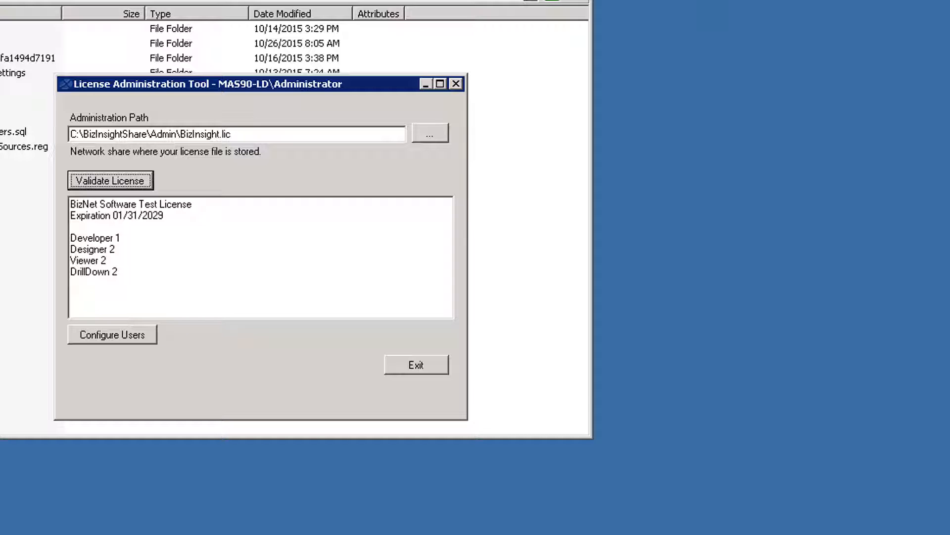
Add a Designer user row with the first user's domain account name
left_click(129, 331)
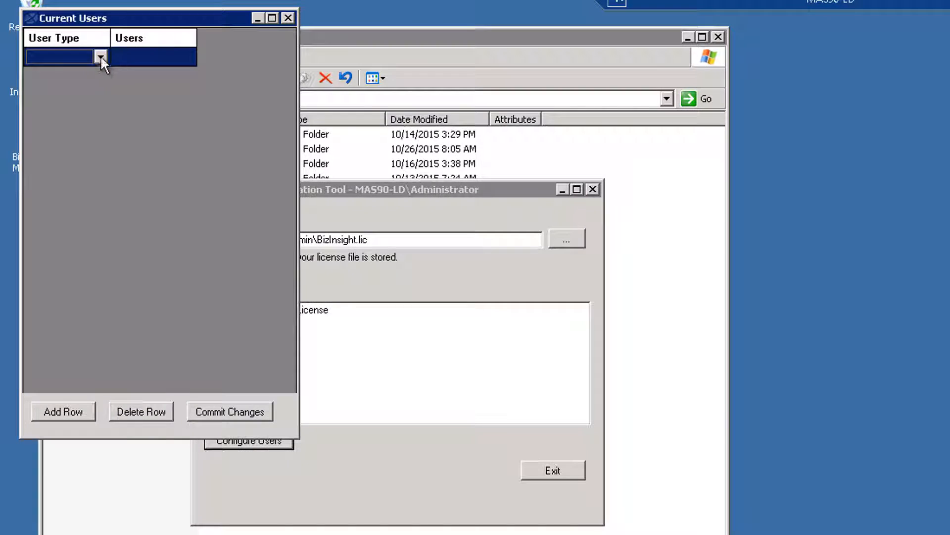
left_click(100, 56)
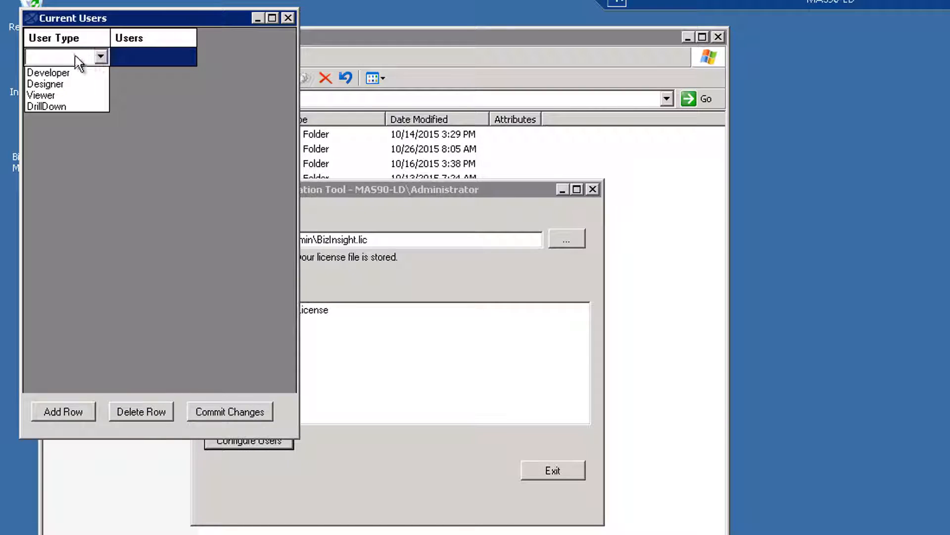
left_click(57, 85)
left_click(151, 59)
type("ma")
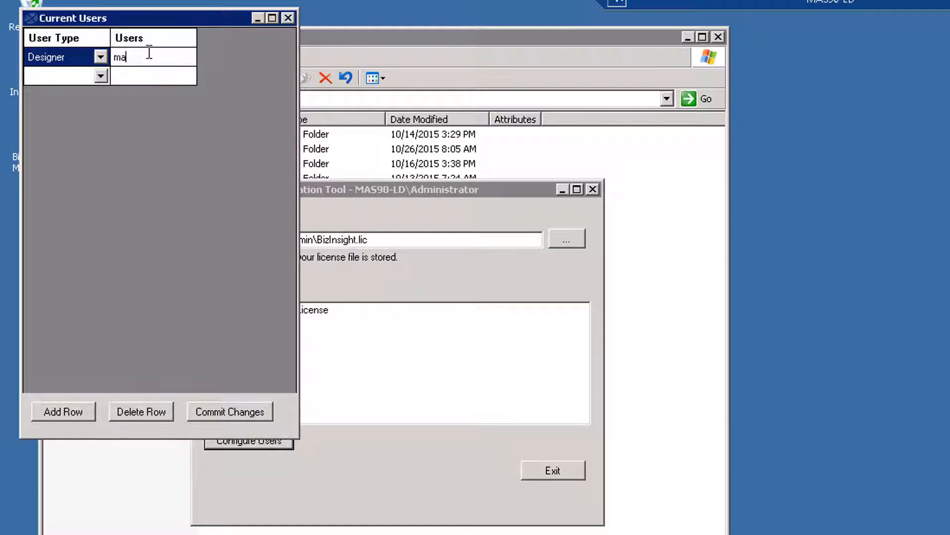
type("s90-le\\mmonroe")
key("Return")
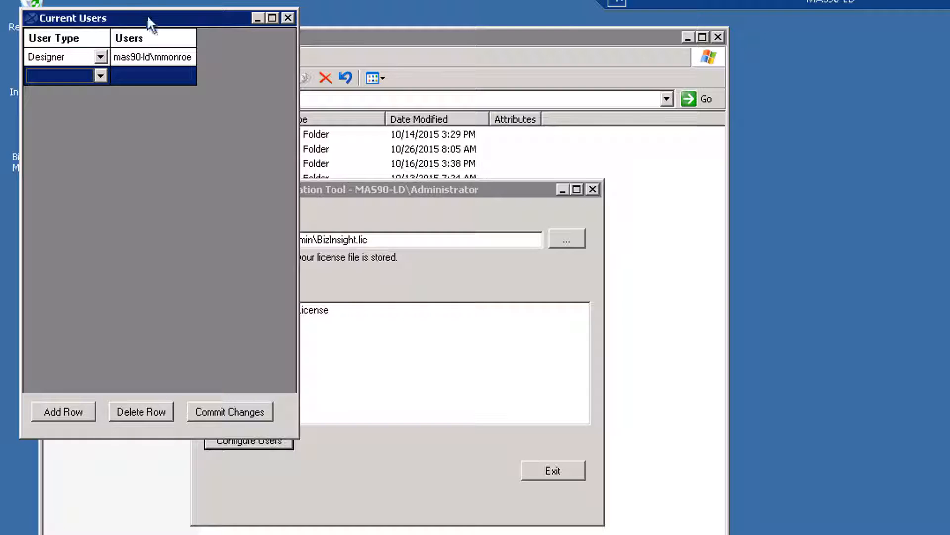
Add a Viewer user row with the second user's domain account name and commit the changes
left_click(100, 77)
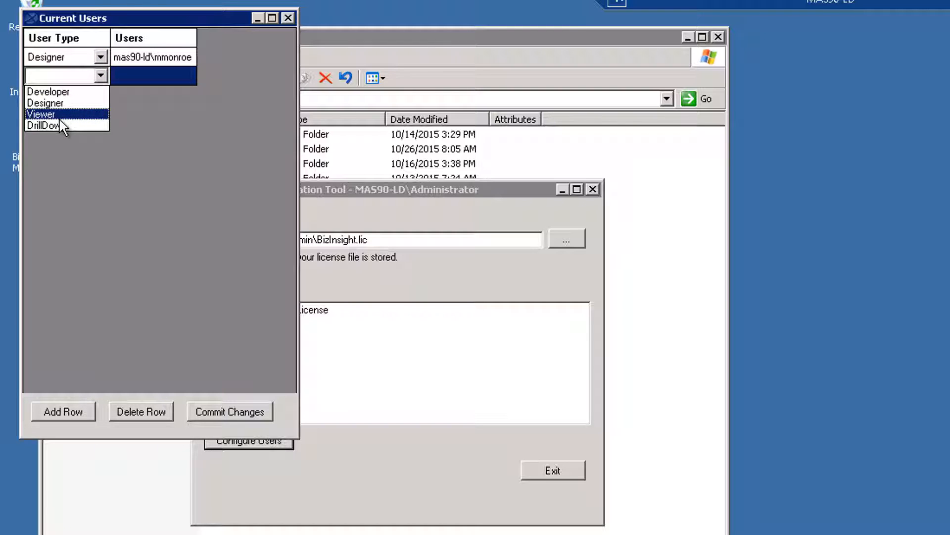
left_click(49, 109)
left_click(143, 73)
type("mas90-ld\\aeinstein")
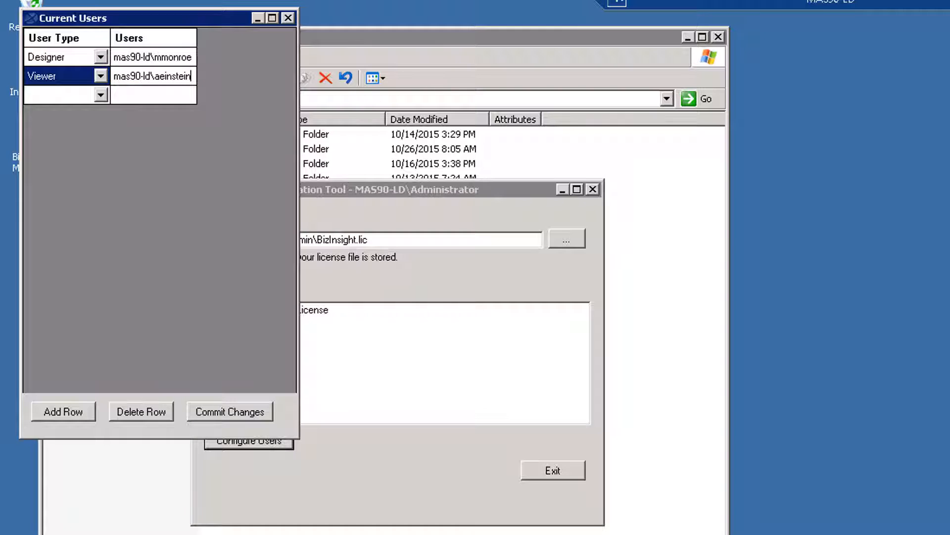
left_click(238, 414)
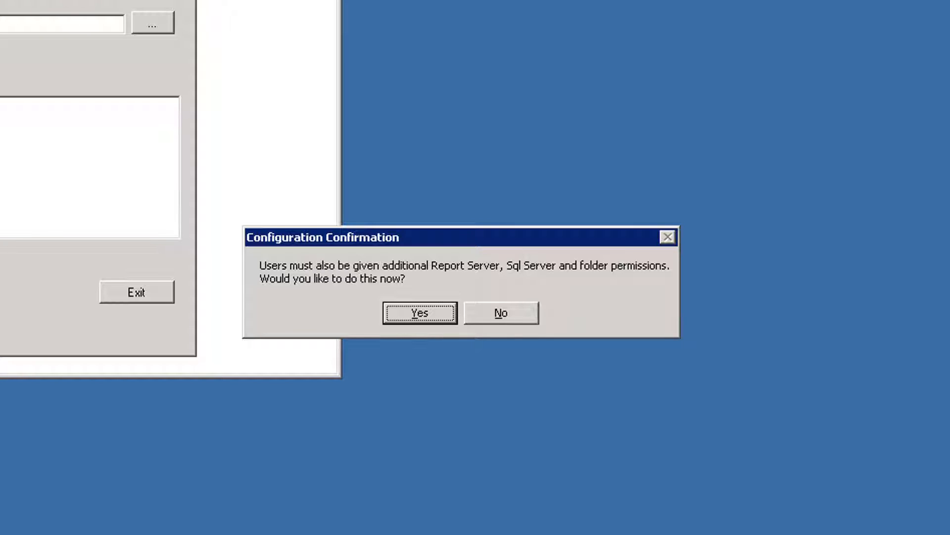
Accept the Configuration Confirmation to grant Report Server, SQL Server and folder permissions now
left_click(441, 318)
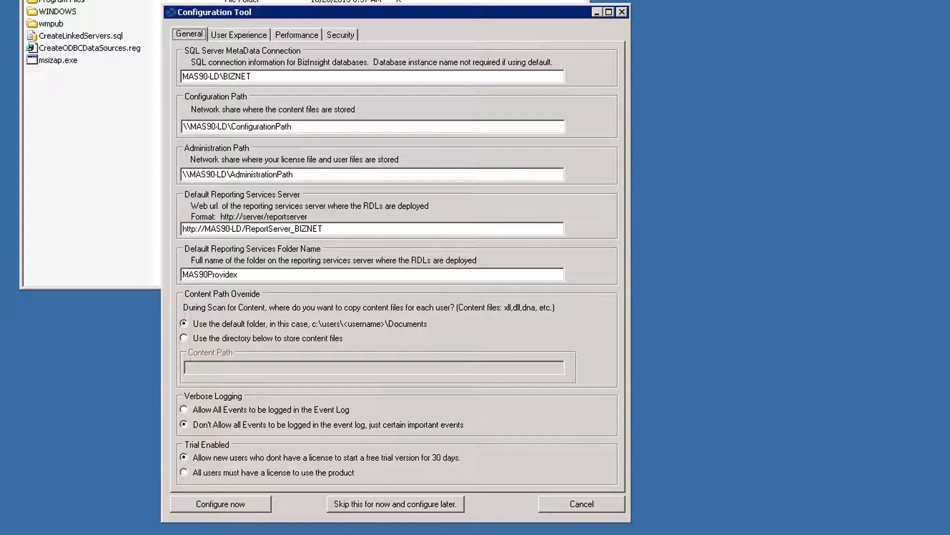
left_click(183, 337)
left_click(208, 371)
type("c:\\BizInsight")
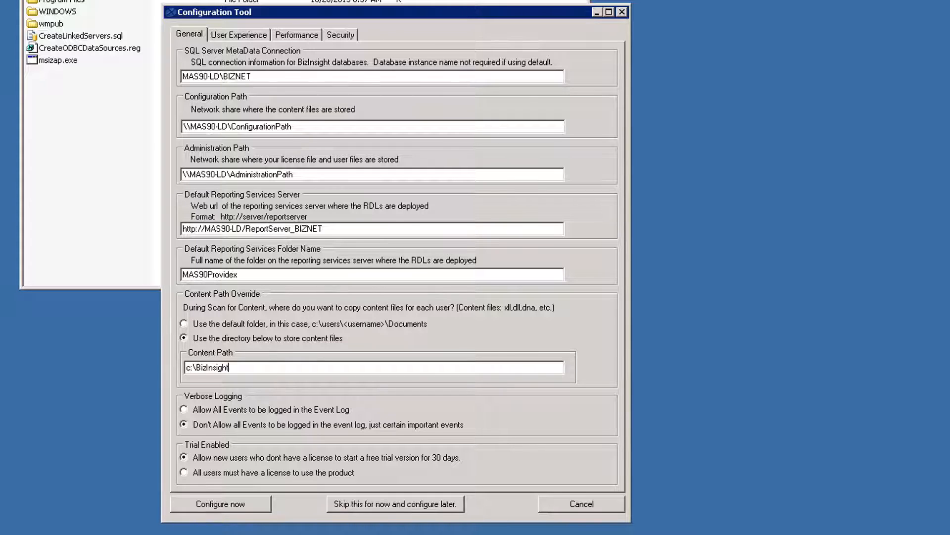
left_click(188, 325)
Save the Performance tab settings and close the Configuration Tool
left_click(298, 34)
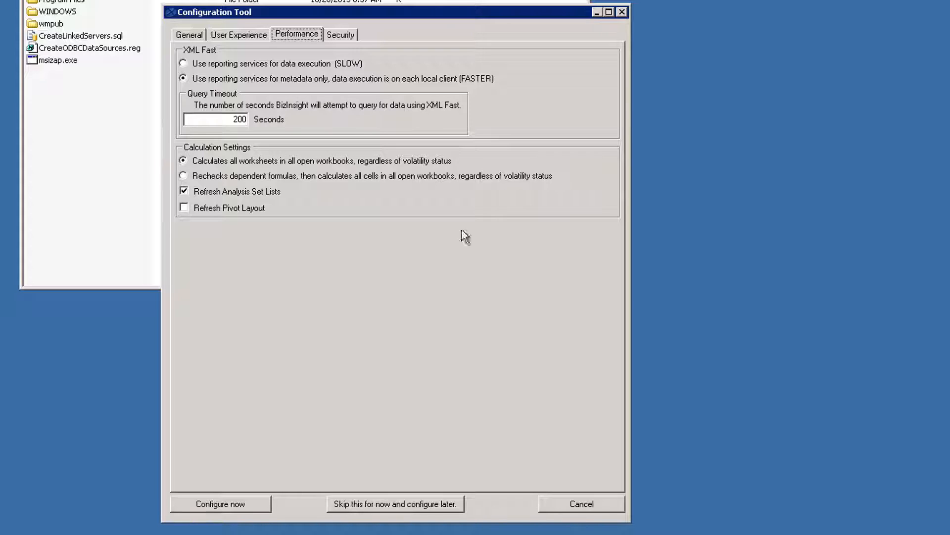
left_click(248, 510)
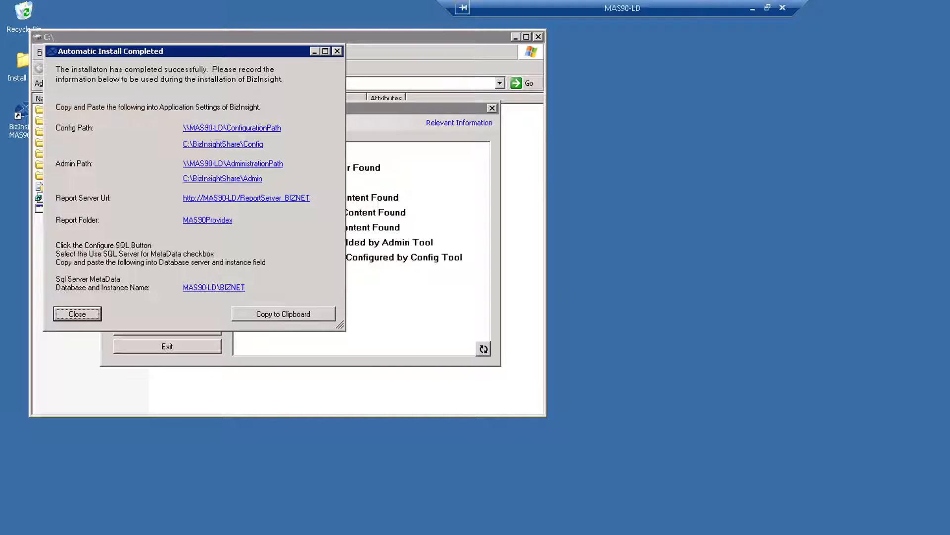
Close the Automatic Install Completed summary, then select CreateODBCDataSources.reg in the C:\ Explorer window
left_click(88, 314)
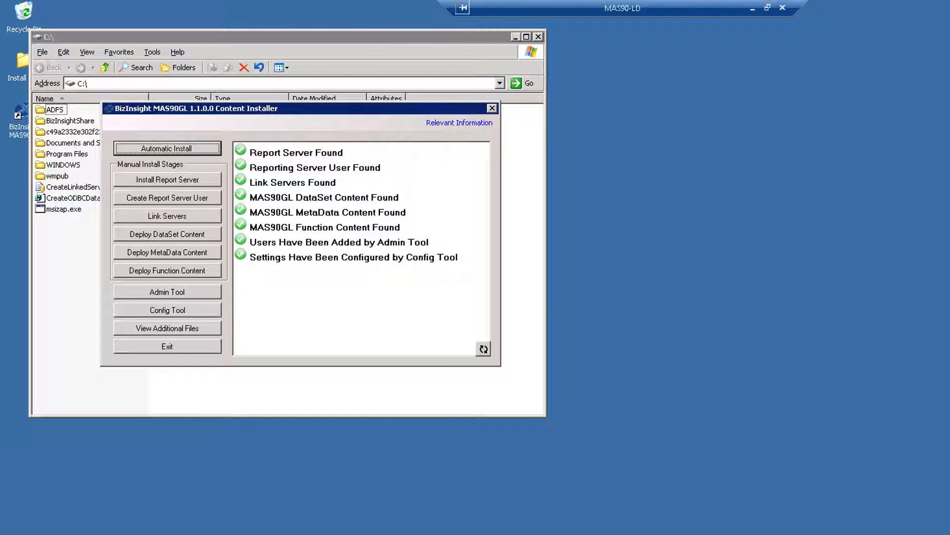
left_click(693, 414)
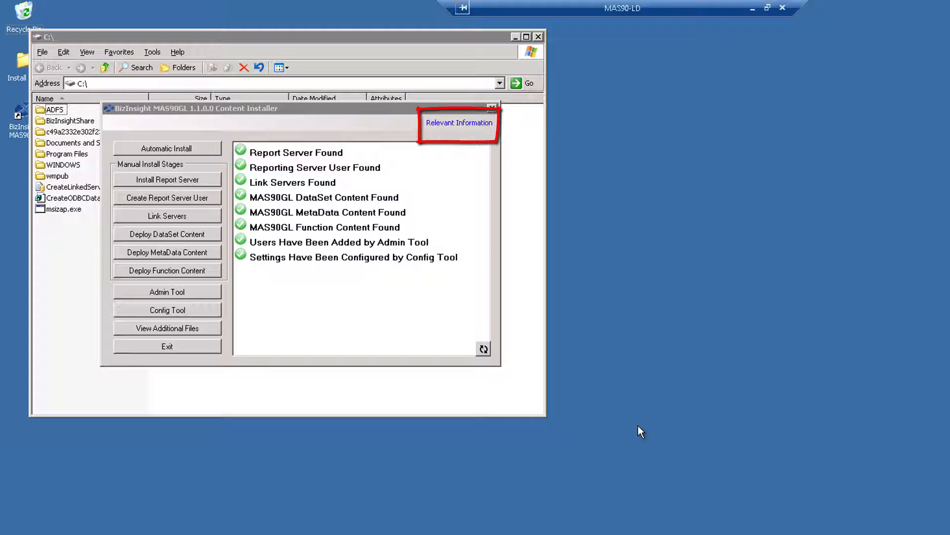
left_click(299, 38)
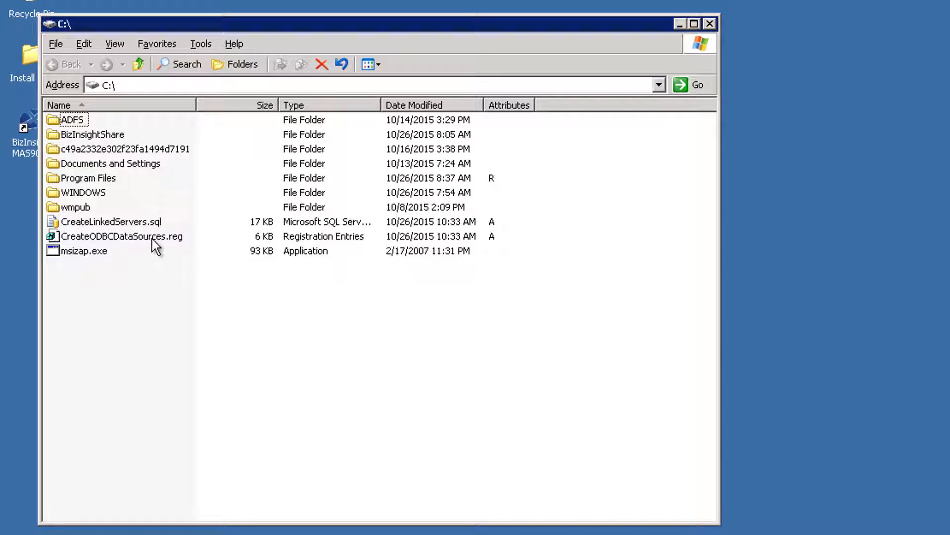
left_click(153, 239)
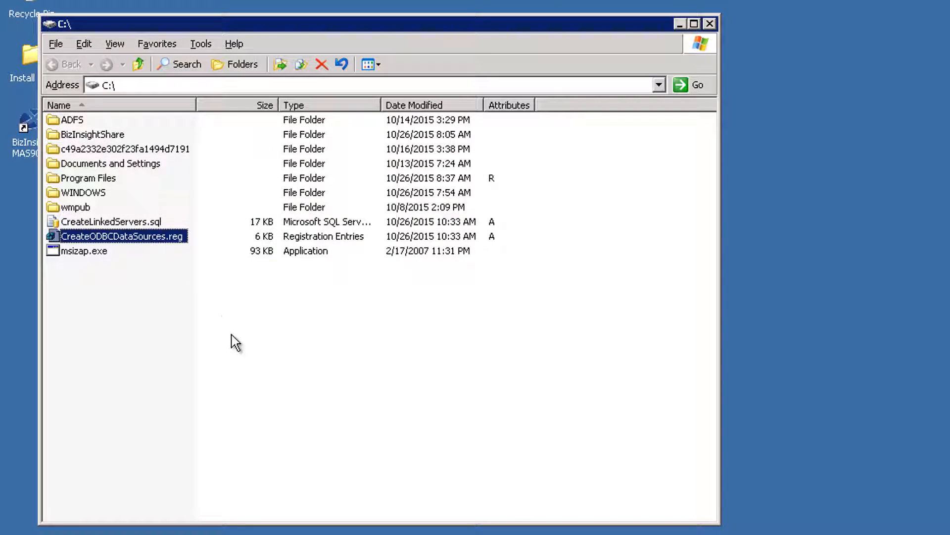
Open CreateODBCDataSources.reg in Notepad with Word Wrap on and highlight the PVXODBC.DLL driver path
right_click(149, 240)
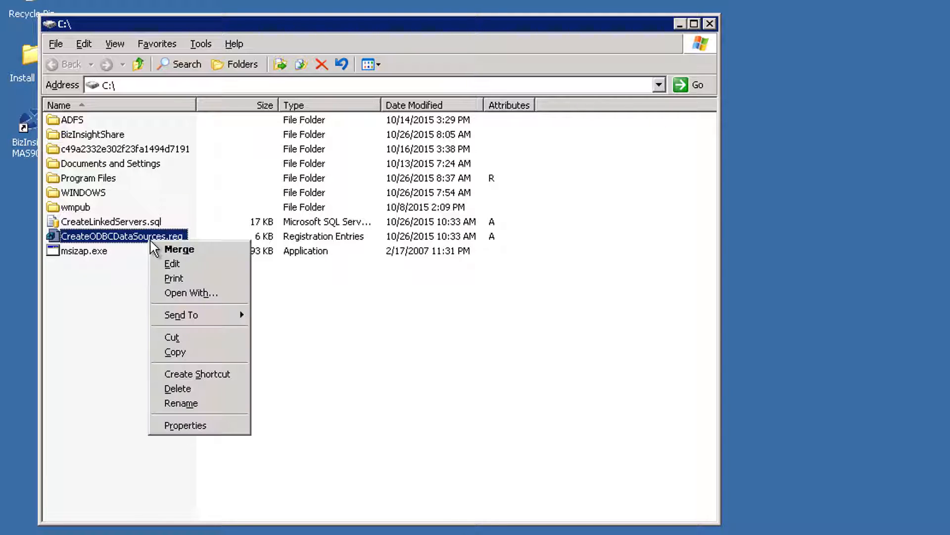
left_click(171, 264)
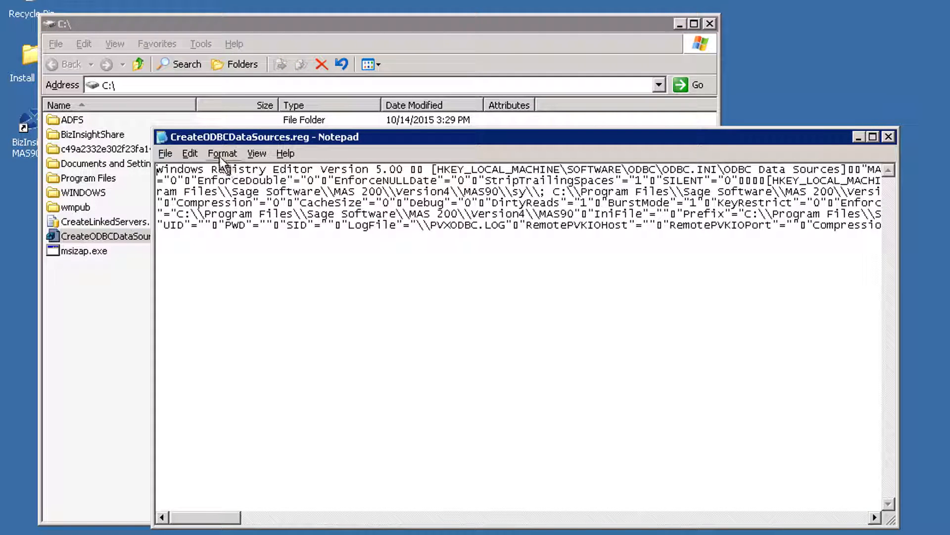
left_click(220, 158)
left_click(232, 168)
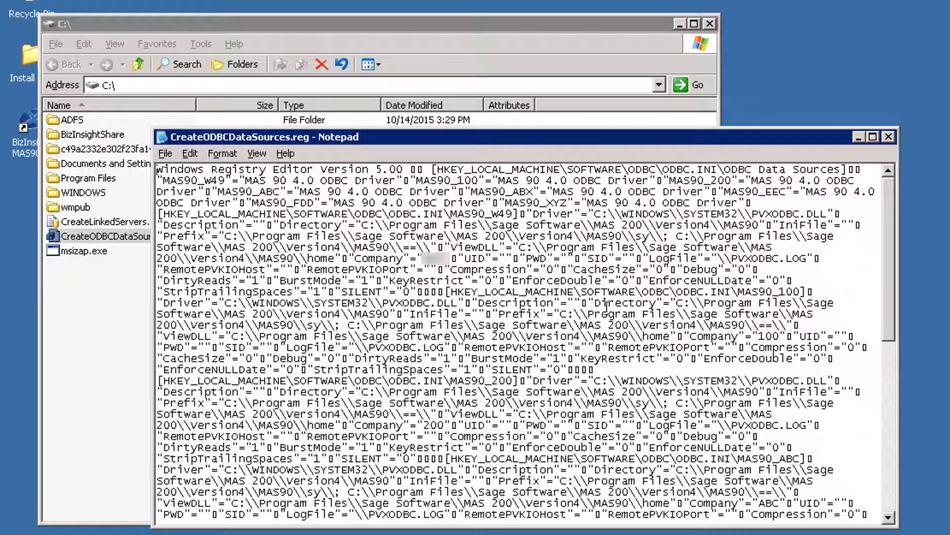
left_click_drag(825, 213, 585, 214)
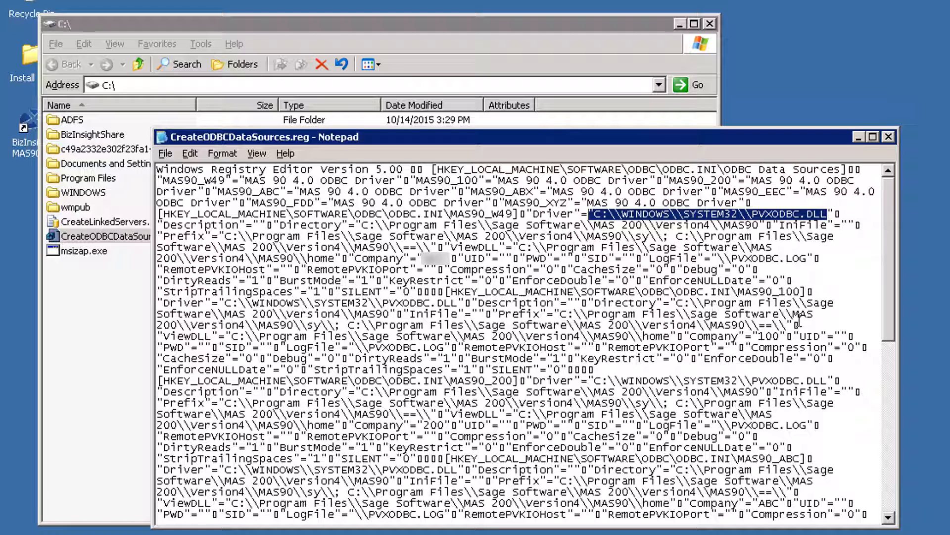
Close Notepad and import CreateODBCDataSources.reg into the registry
left_click(889, 136)
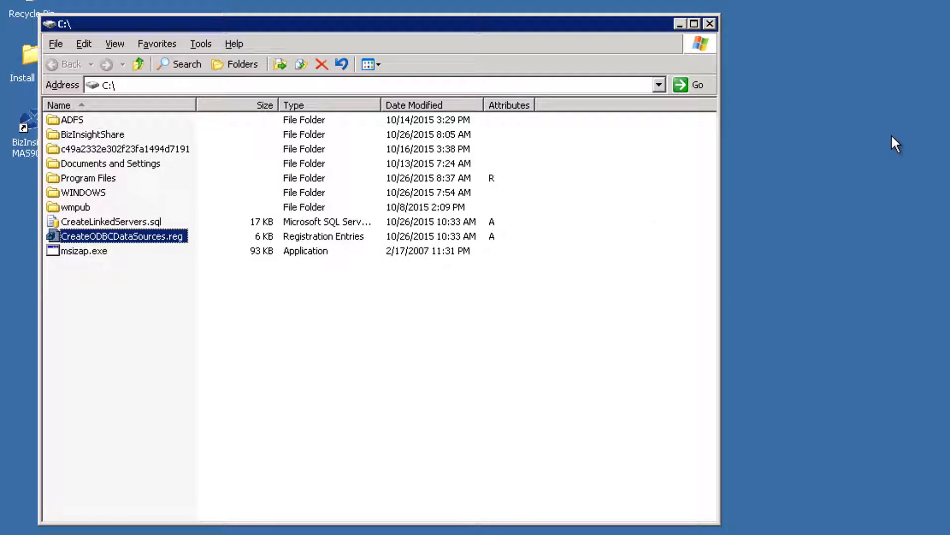
double_click(75, 237)
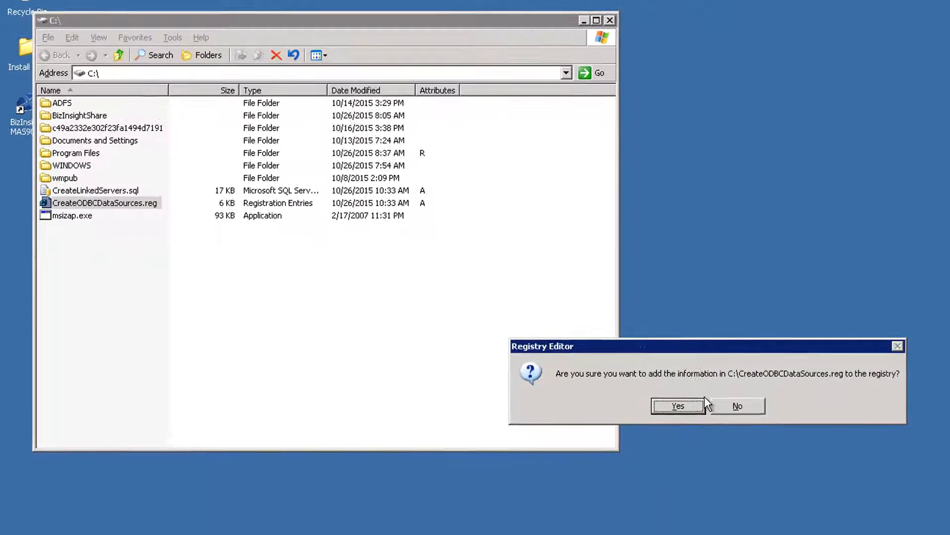
left_click(685, 402)
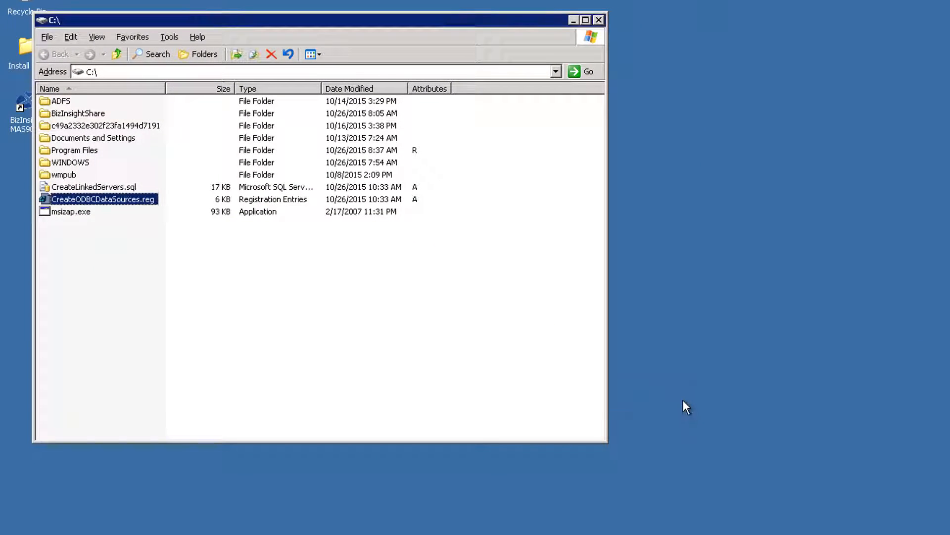
left_click(694, 398)
Launch SQL Server Management Studio from the Microsoft SQL Server 2008 R2 Start menu folder
left_click(18, 534)
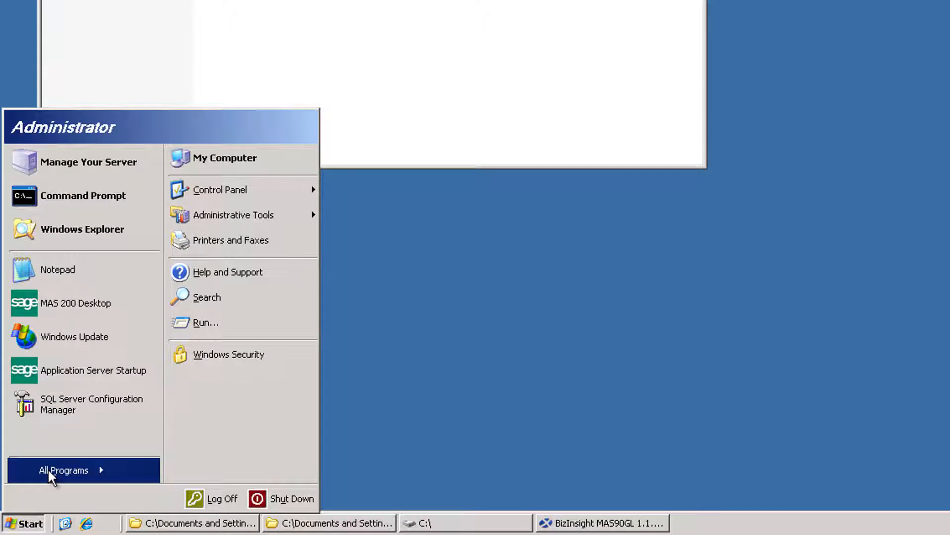
left_click(49, 472)
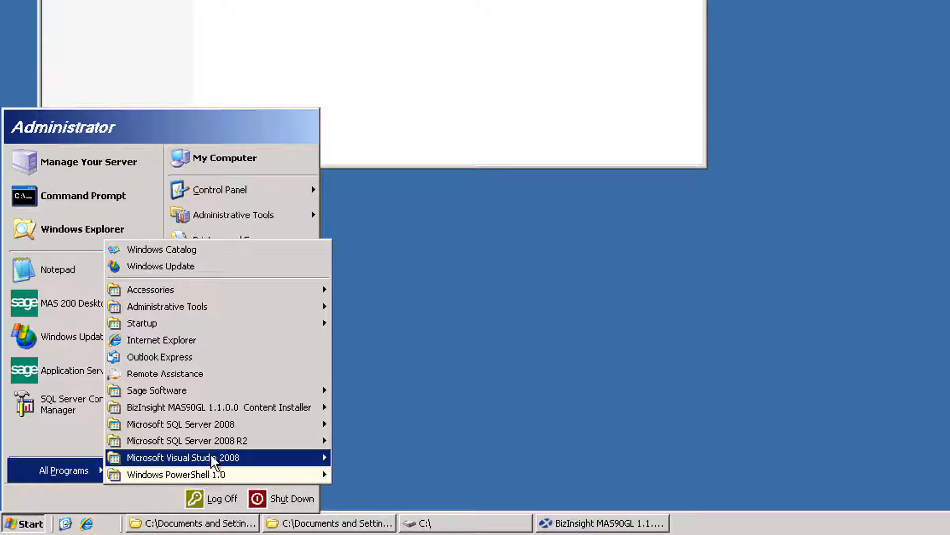
mouse_move(227, 448)
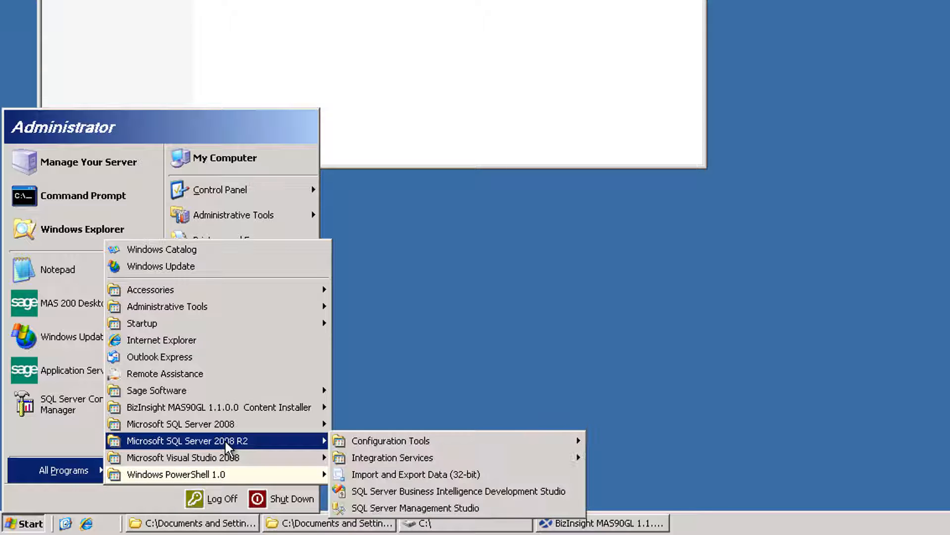
left_click(428, 508)
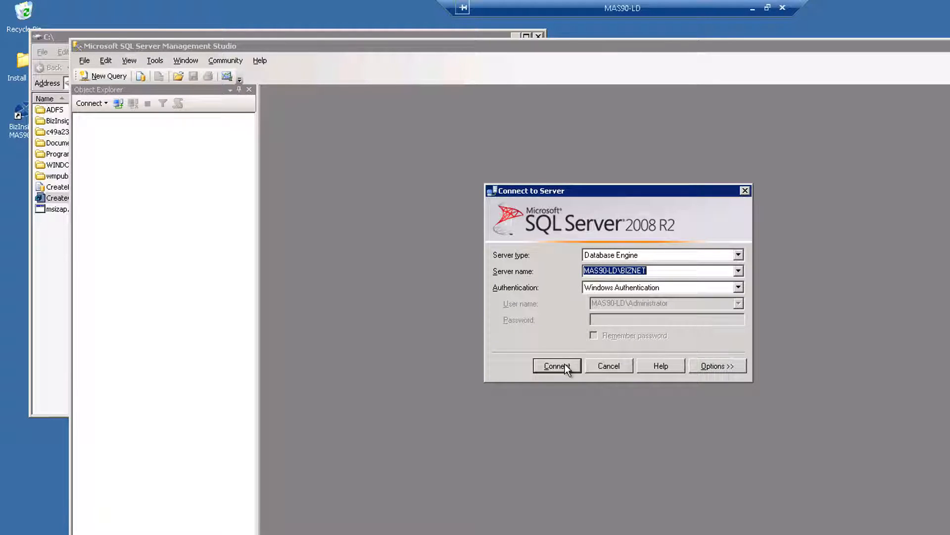
Connect to MAS90-LD\BIZNET and open CreateLinkedServers.sql as a new query
left_click(555, 365)
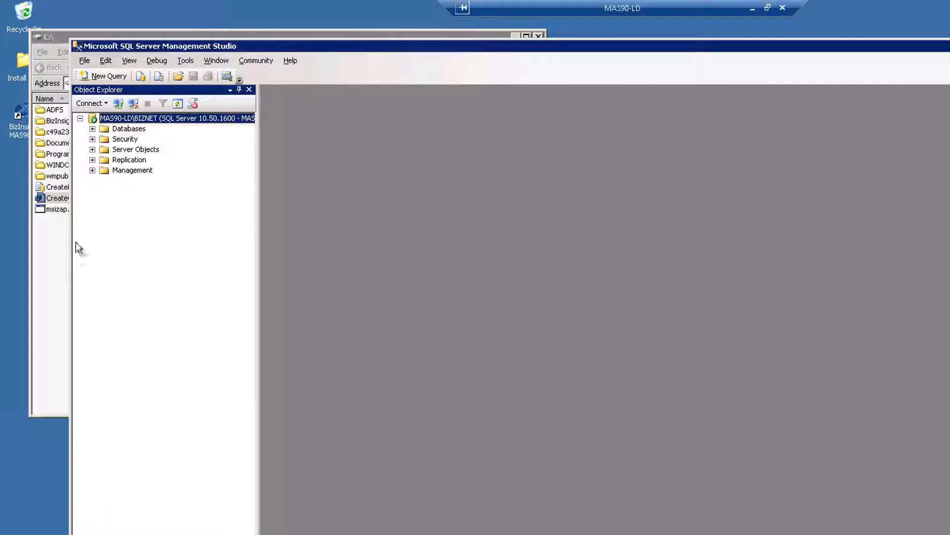
left_click(59, 269)
left_click(86, 198)
left_click(84, 187)
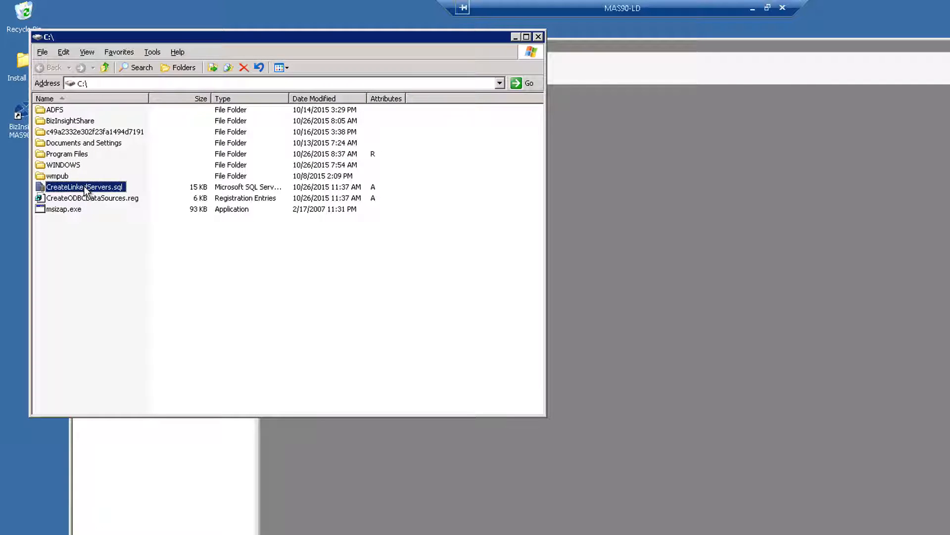
double_click(84, 187)
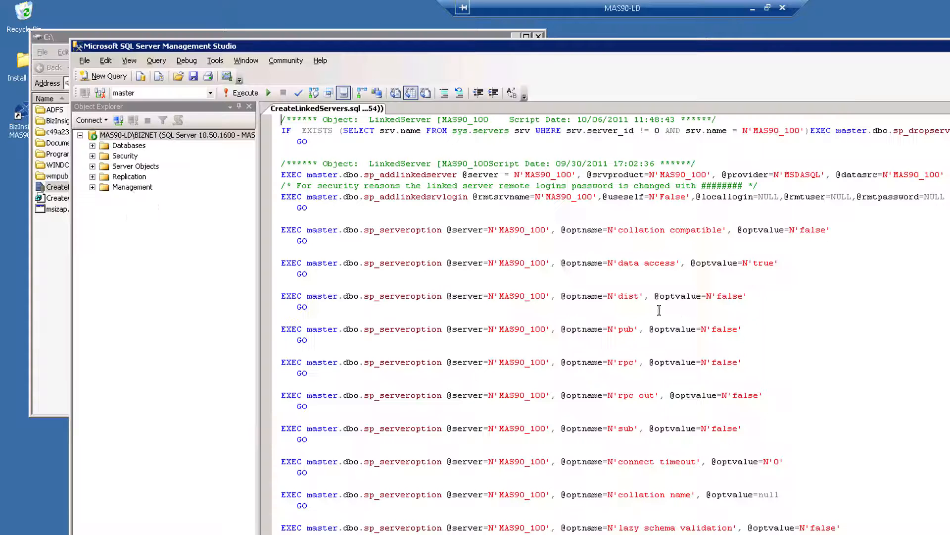
Execute the script and expand Server Objects > Linked Servers to show MAS90_100 through MAS90_XYZ
left_click(241, 99)
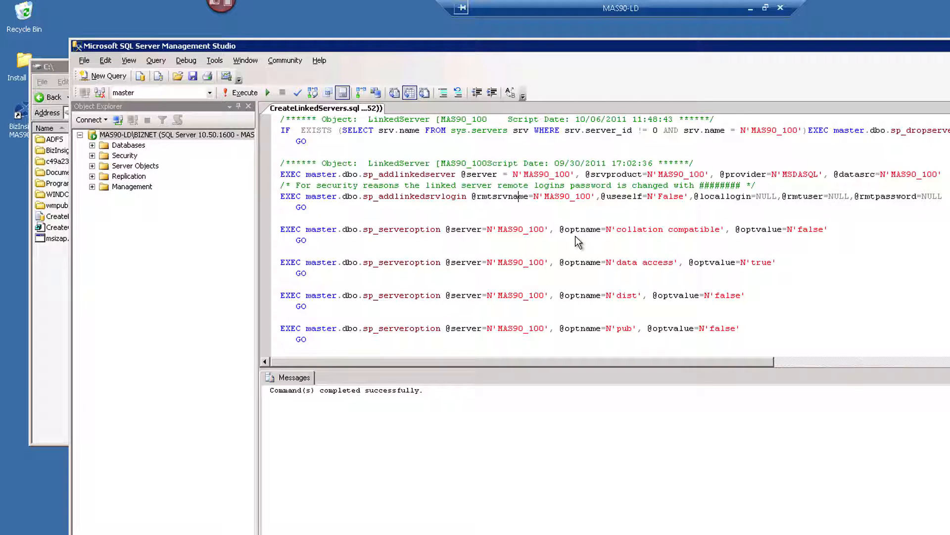
key("Down")
key("Down")
key("Home")
left_click(92, 166)
left_click(104, 187)
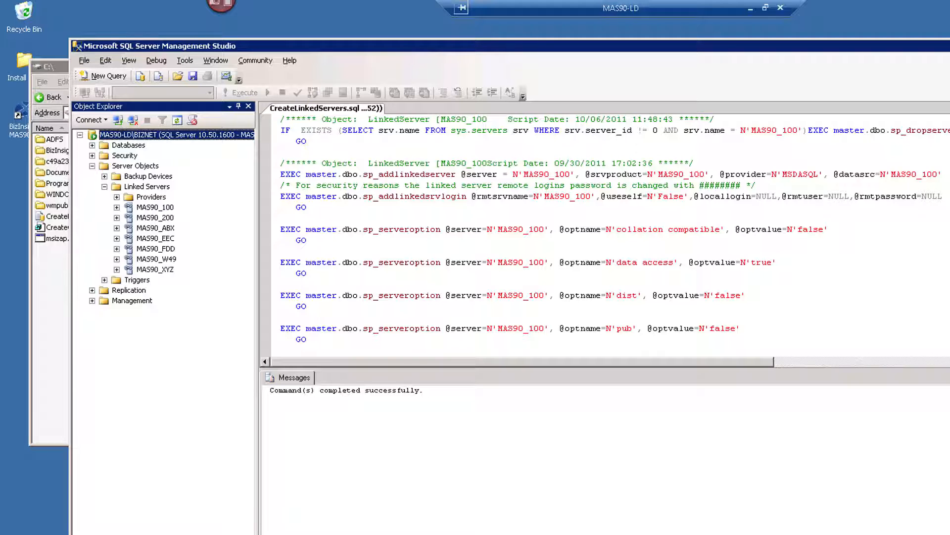
Create linked server MAS90_ABC with the OLE DB Provider for ODBC Drivers, product name and data source MAS90_100
right_click(120, 187)
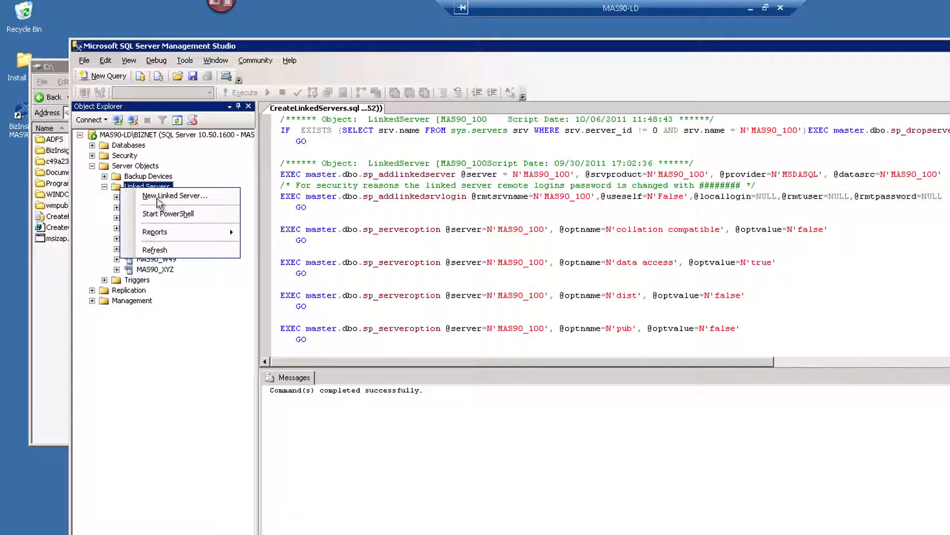
left_click(217, 196)
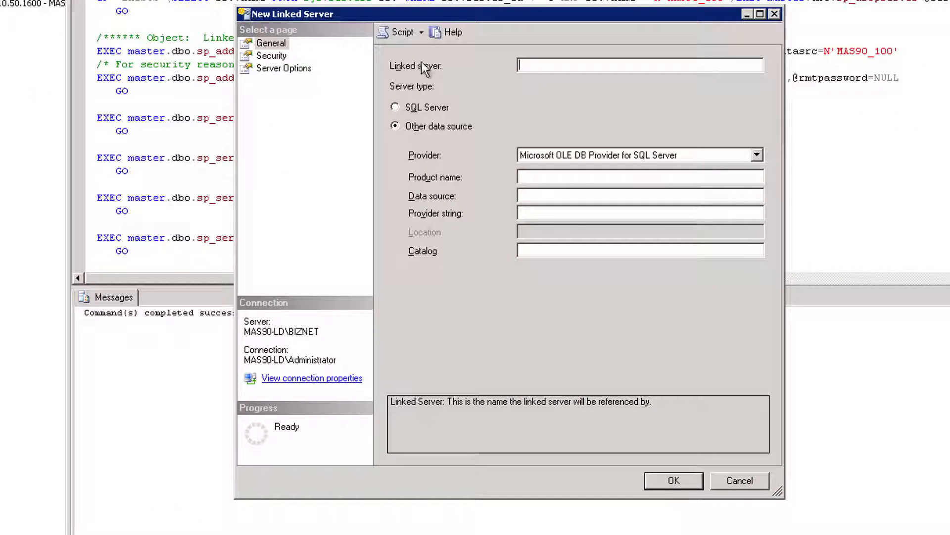
type("MASS")
type("0_ABC")
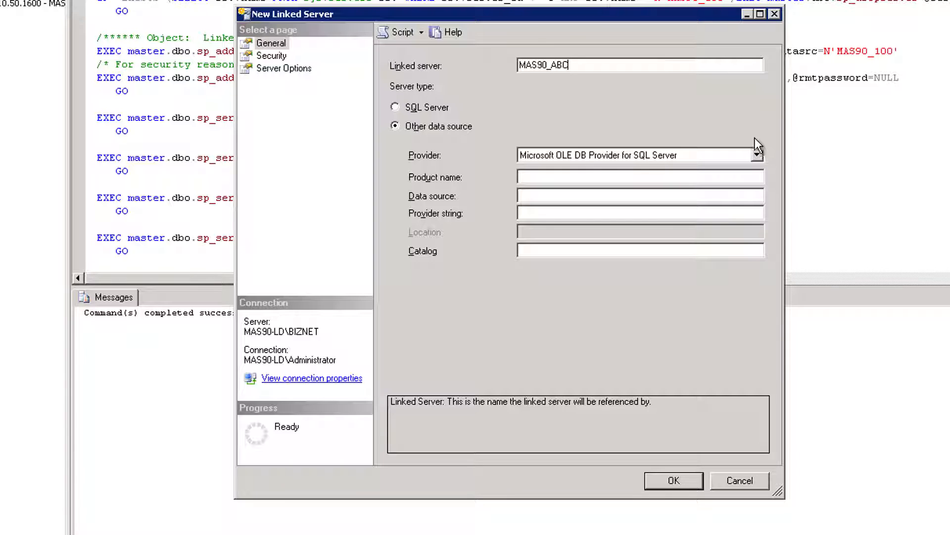
left_click(757, 155)
left_click(715, 221)
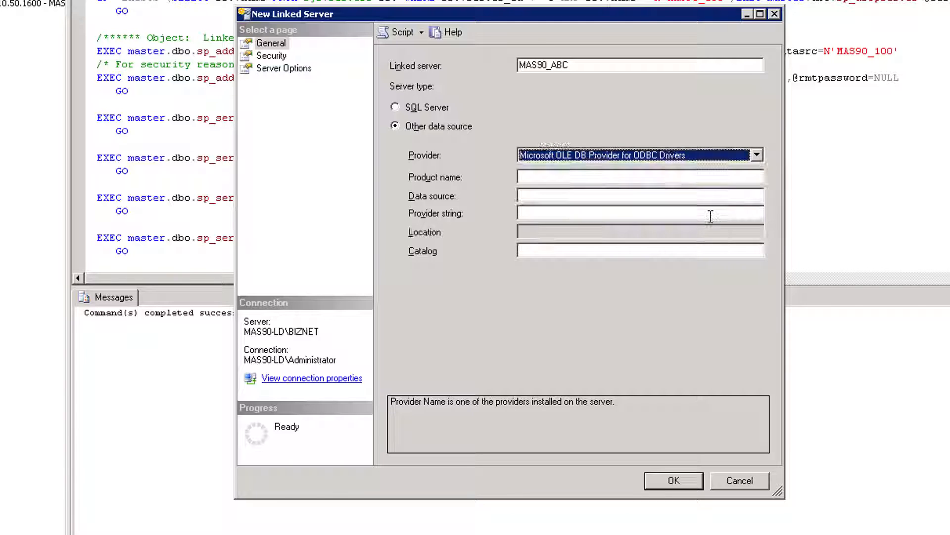
left_click(575, 174)
type("MAS90_")
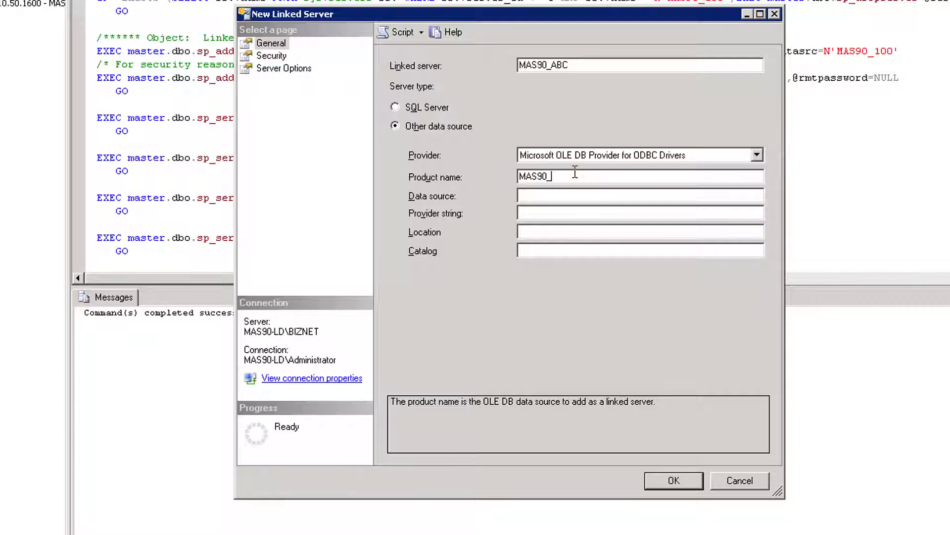
type("100")
key("Tab")
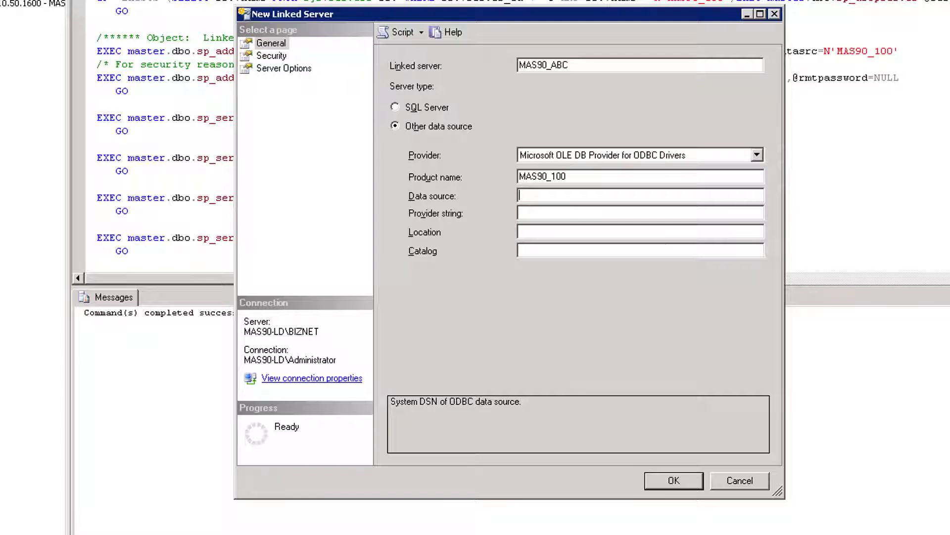
type("MAS90_100")
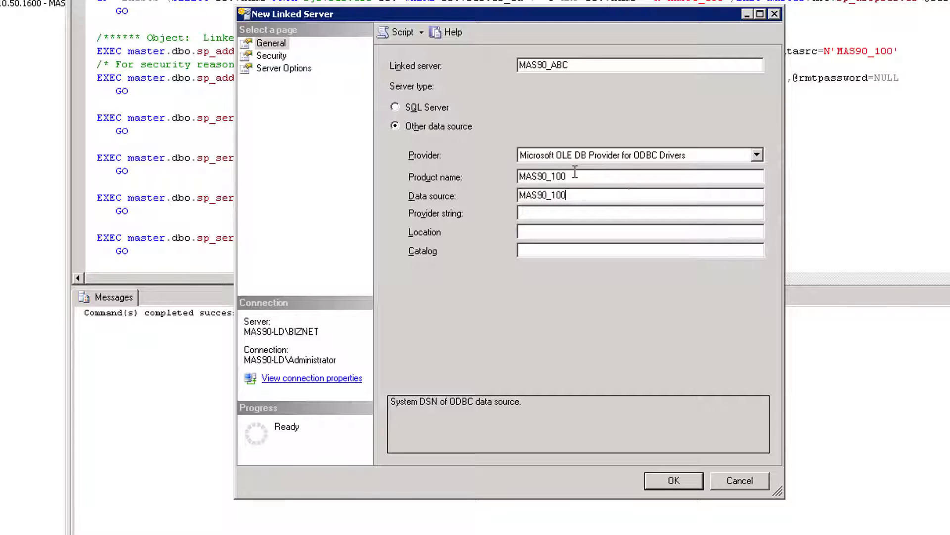
left_click(676, 481)
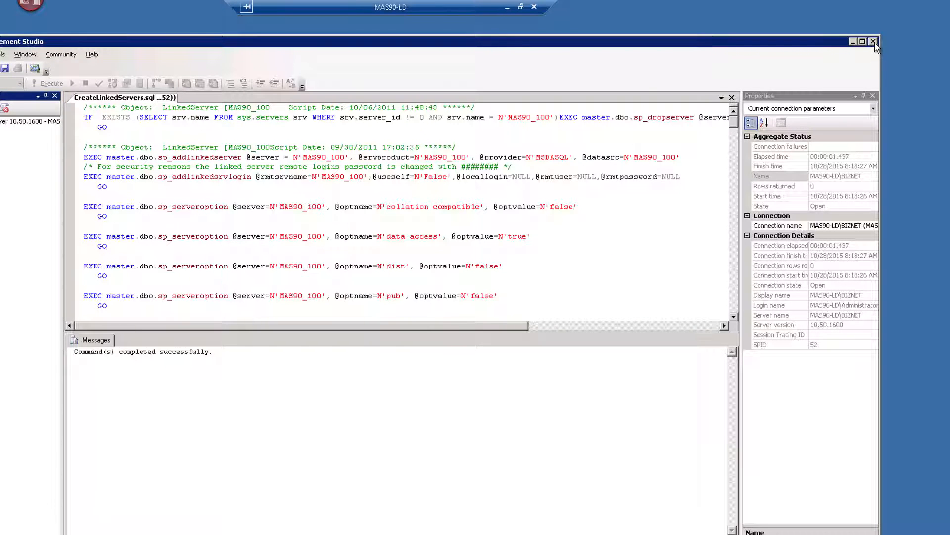
Close SQL Server Management Studio and the content installer, then run Setup.exe from the BizContent Sage 100 Connector folder
left_click(874, 41)
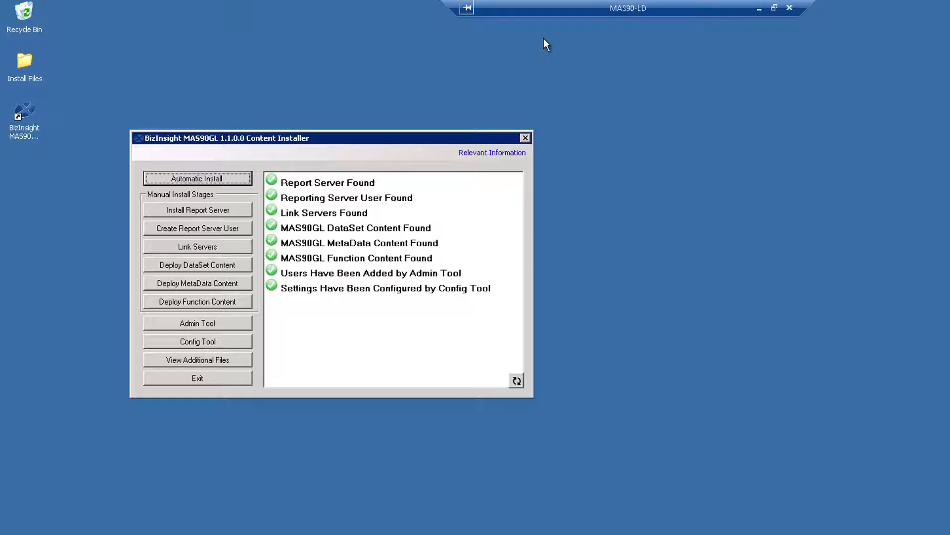
left_click(237, 379)
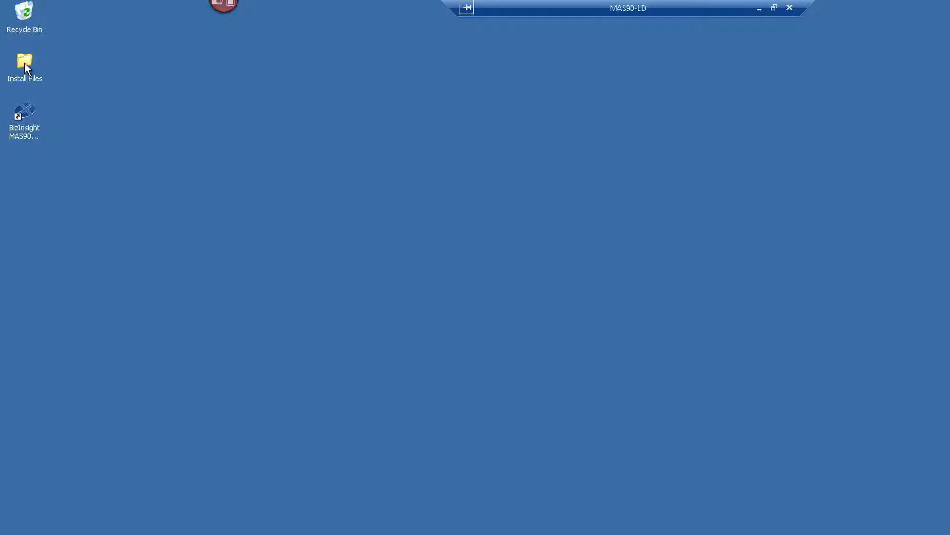
double_click(24, 61)
double_click(148, 218)
double_click(153, 184)
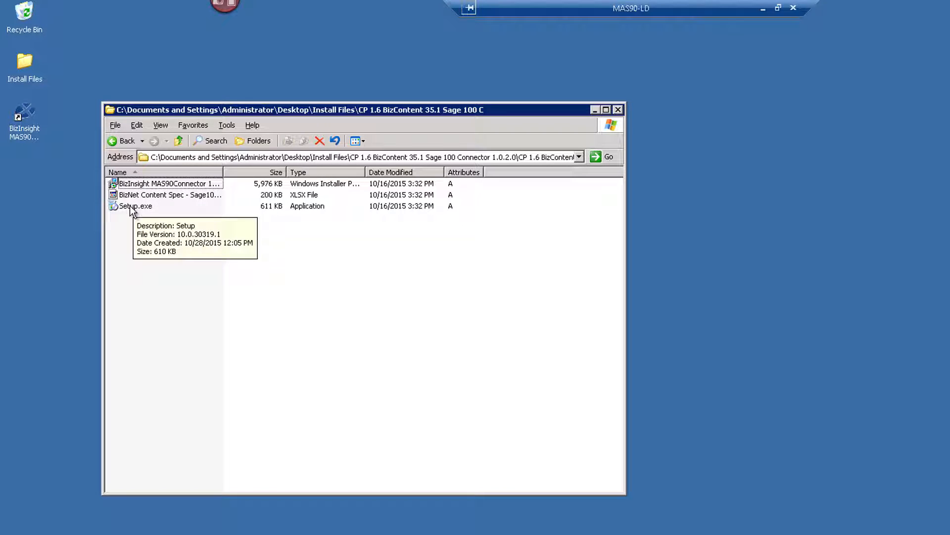
double_click(130, 207)
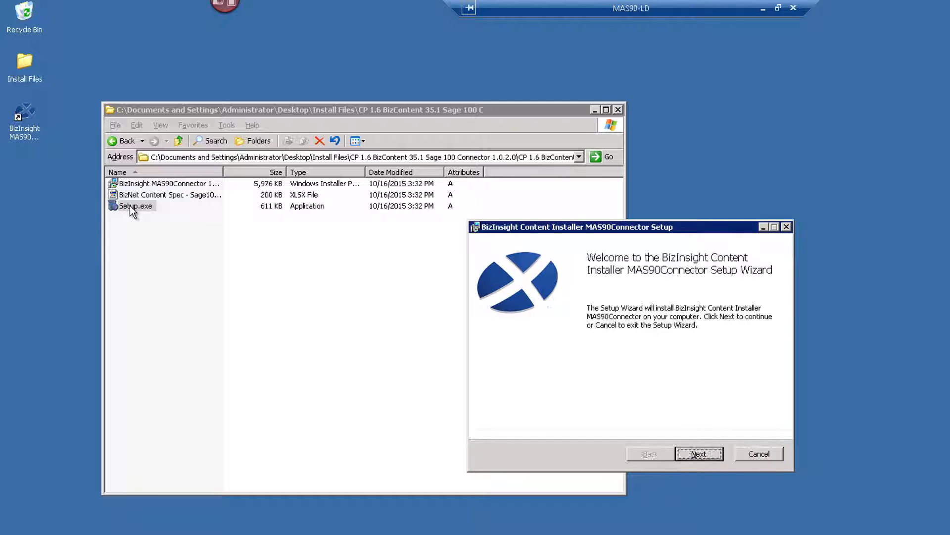
Install the MAS90Connector content with the license accepted and Typical setup, then close the install files folder
left_click(693, 455)
left_click(521, 424)
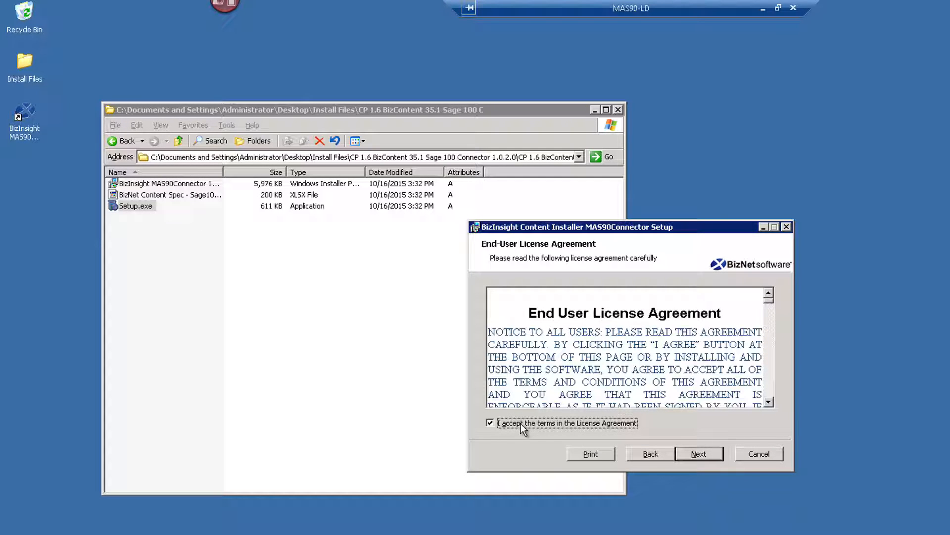
left_click(707, 456)
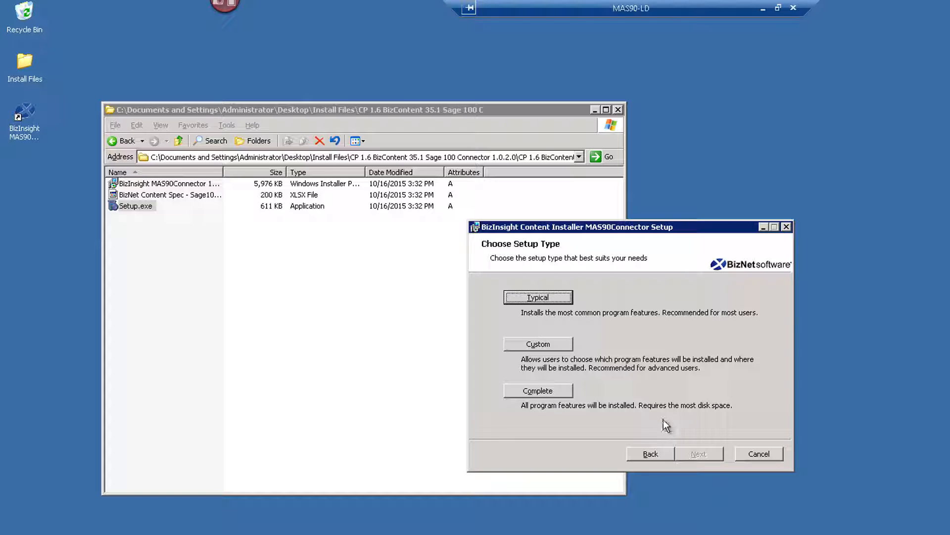
left_click(563, 296)
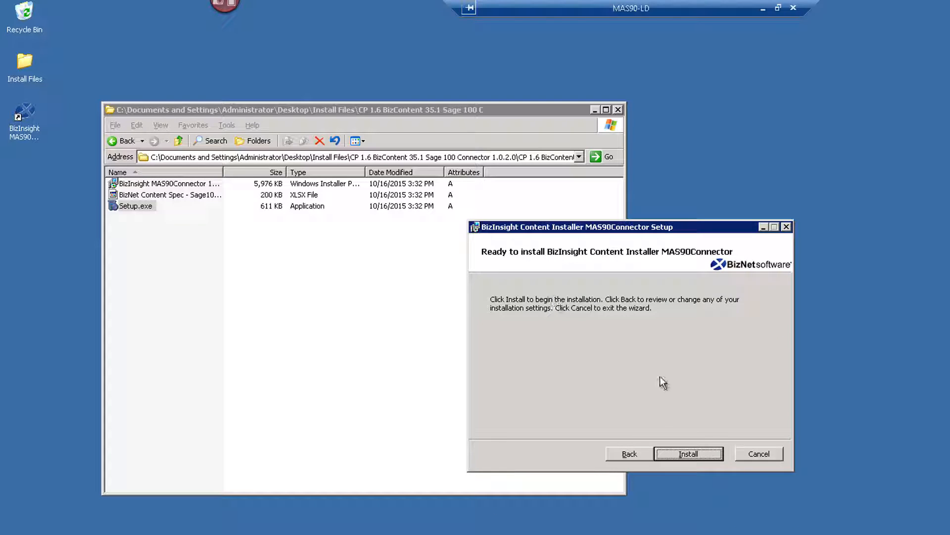
left_click(710, 452)
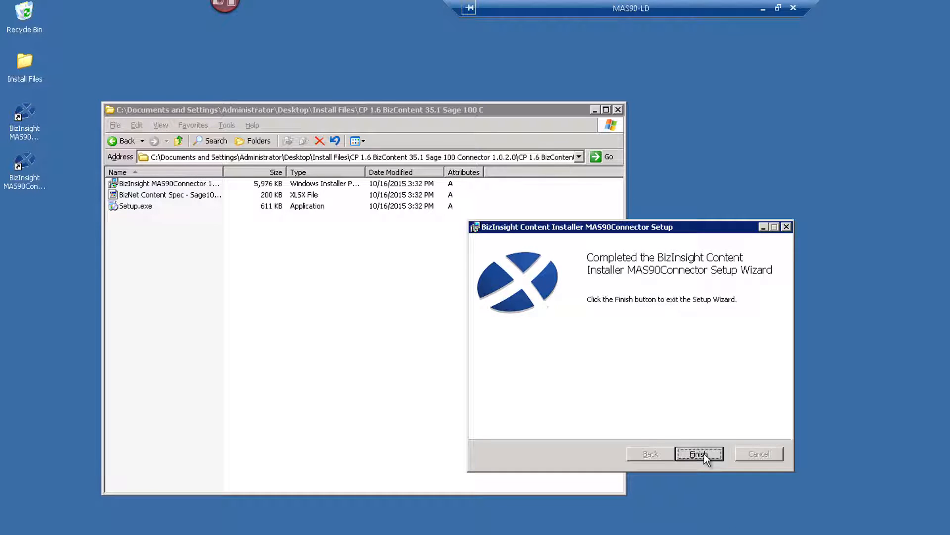
left_click(704, 453)
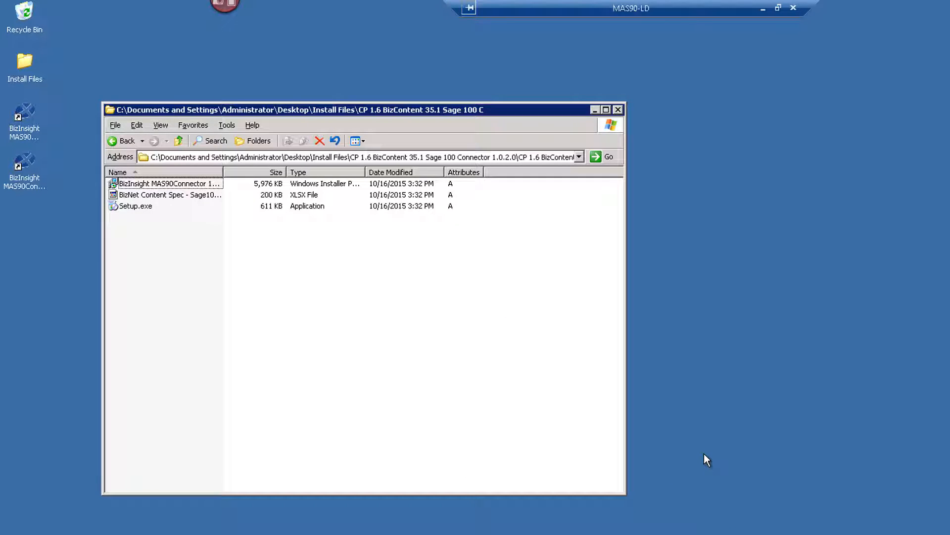
left_click(617, 109)
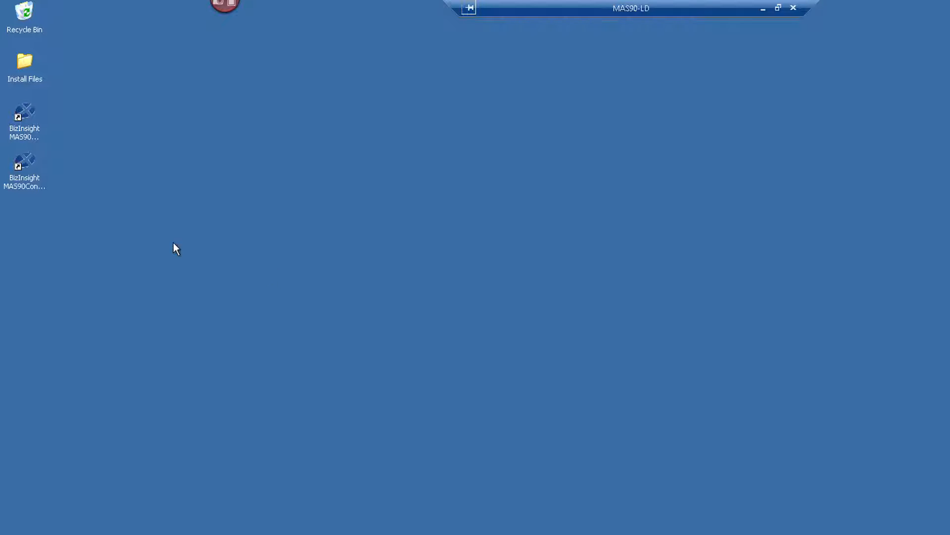
Launch the MAS90Connector Content Installer and deploy the DataSet content with default settings, accepting the datasource warning
left_click(26, 160)
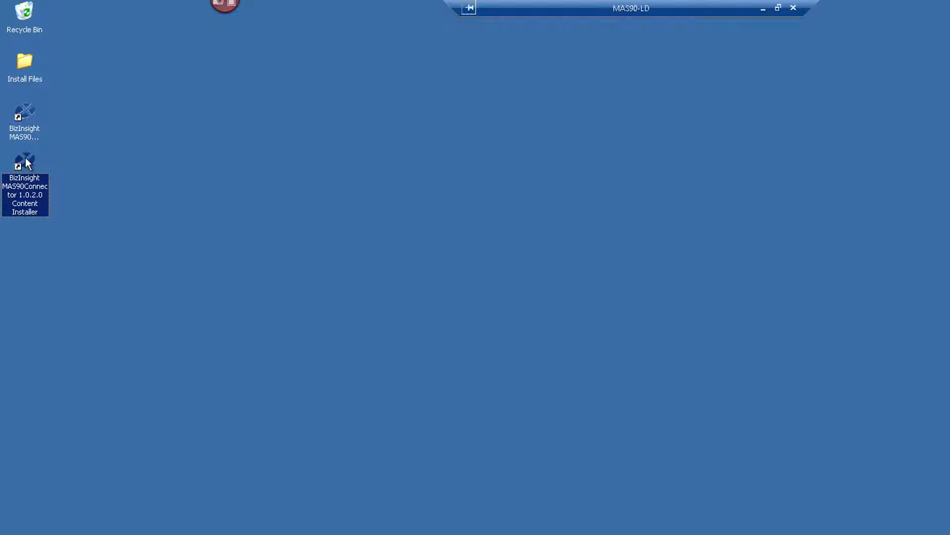
double_click(25, 159)
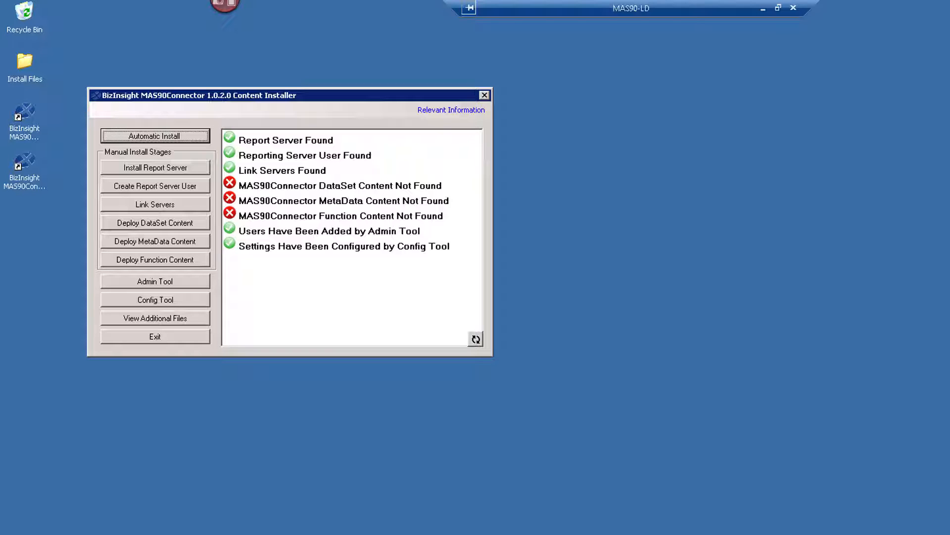
left_click(200, 223)
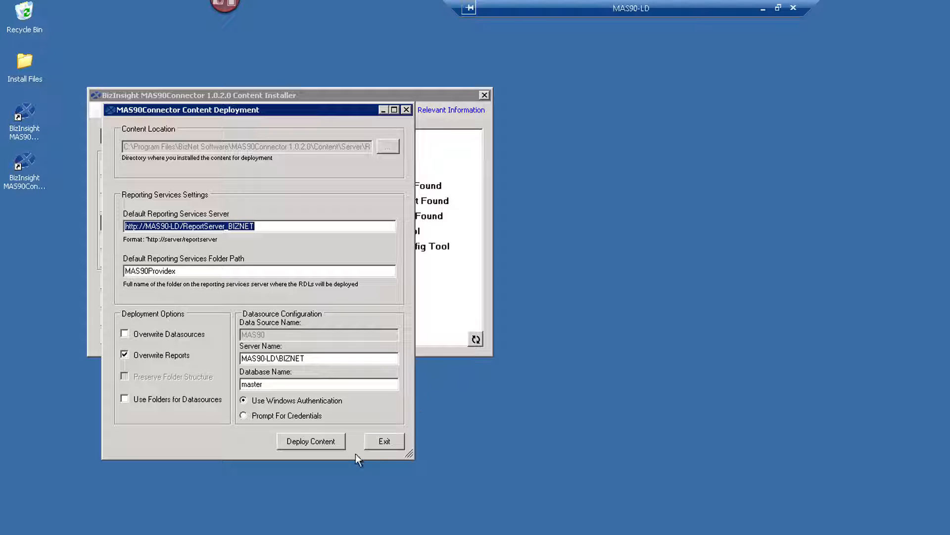
left_click(337, 447)
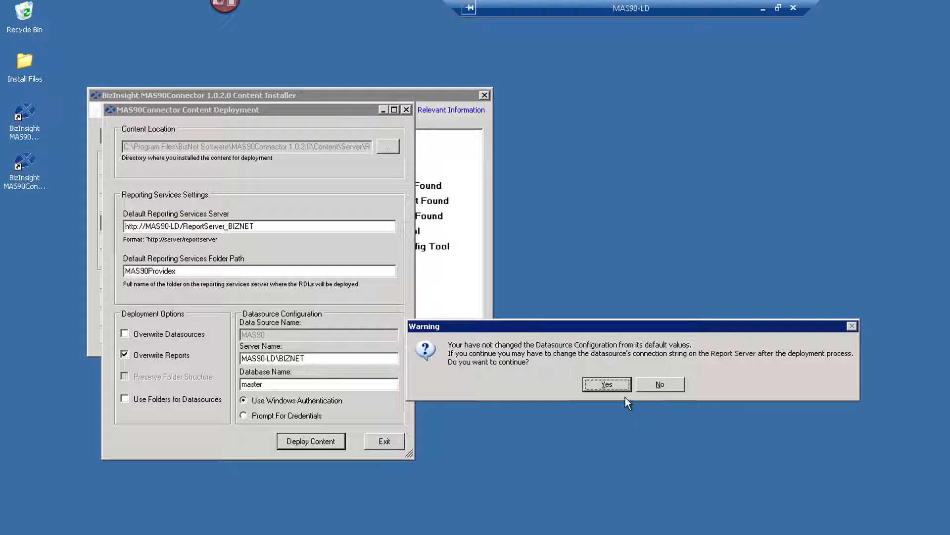
left_click(612, 385)
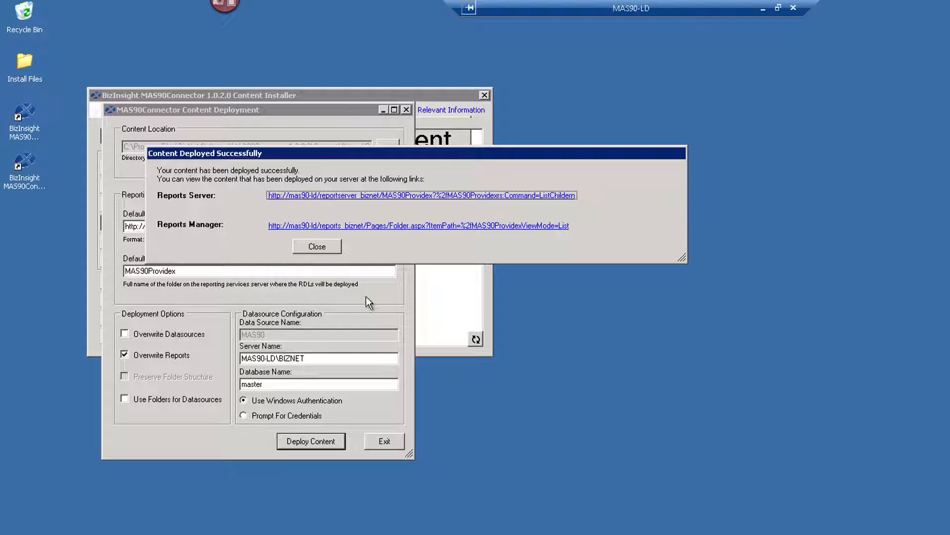
left_click(322, 250)
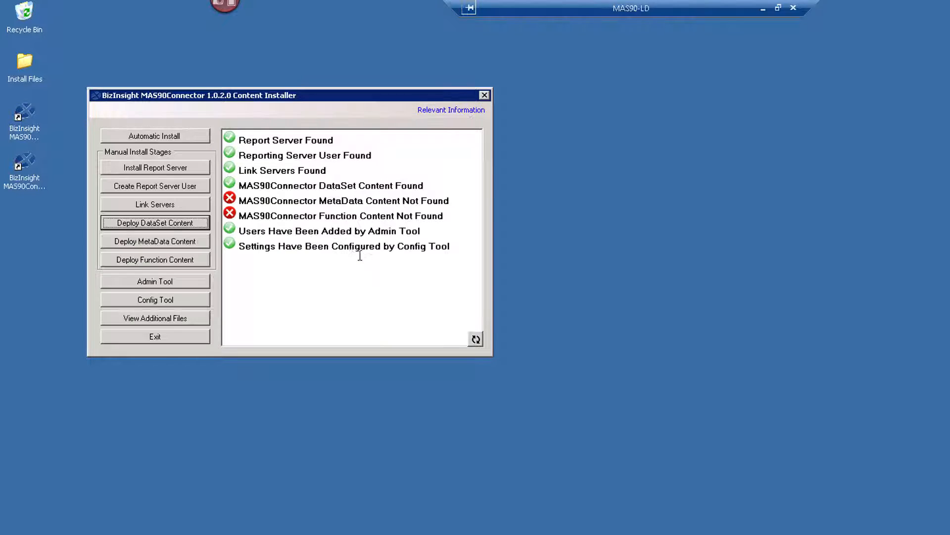
Deploy the MetaData and Function content using the default configuration path, then exit the installer
left_click(198, 244)
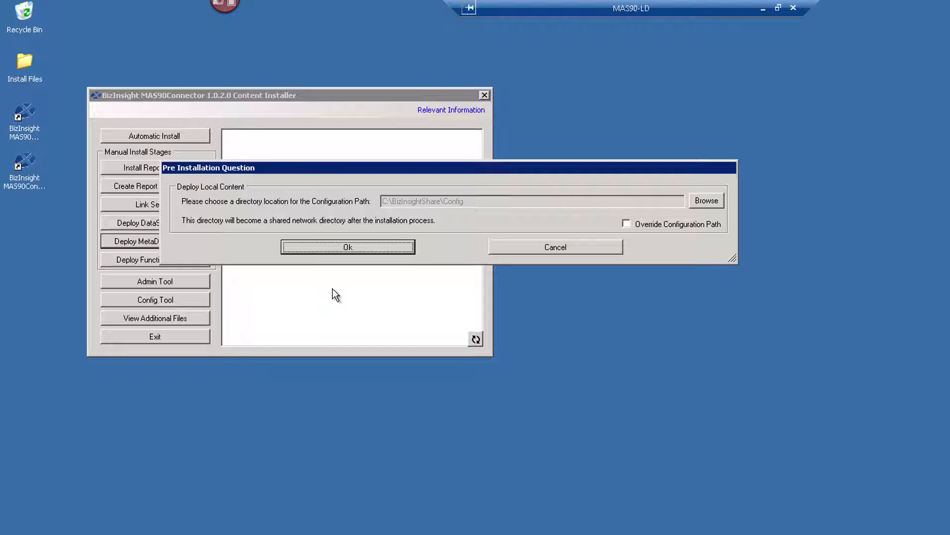
left_click(402, 251)
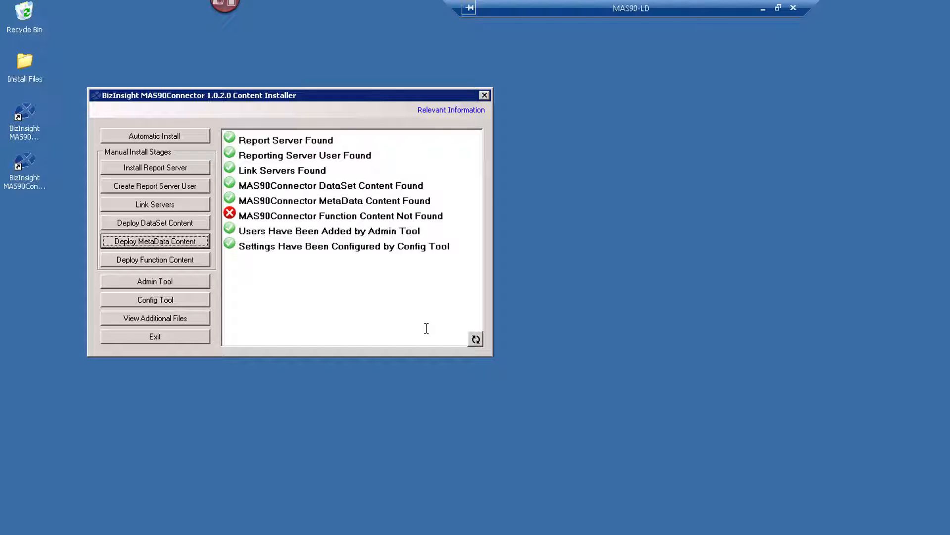
left_click(196, 260)
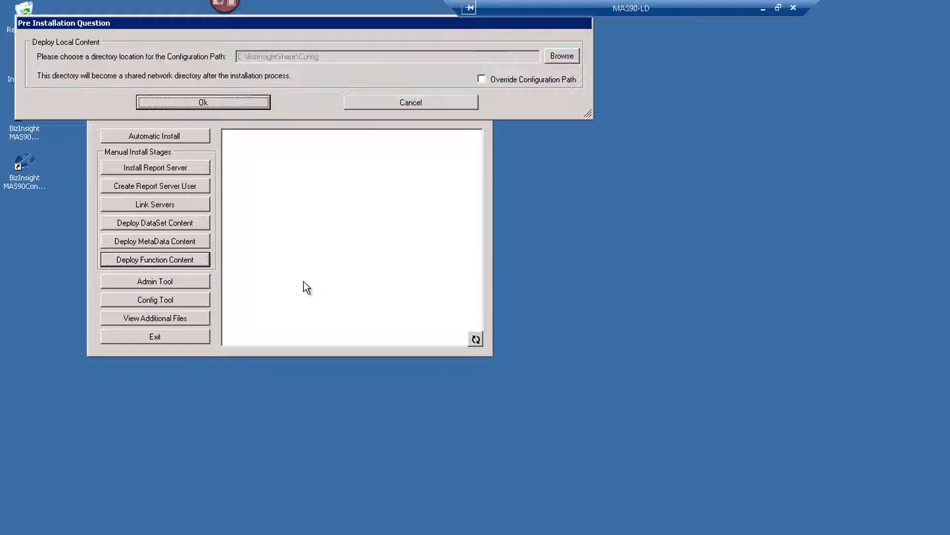
left_click(261, 105)
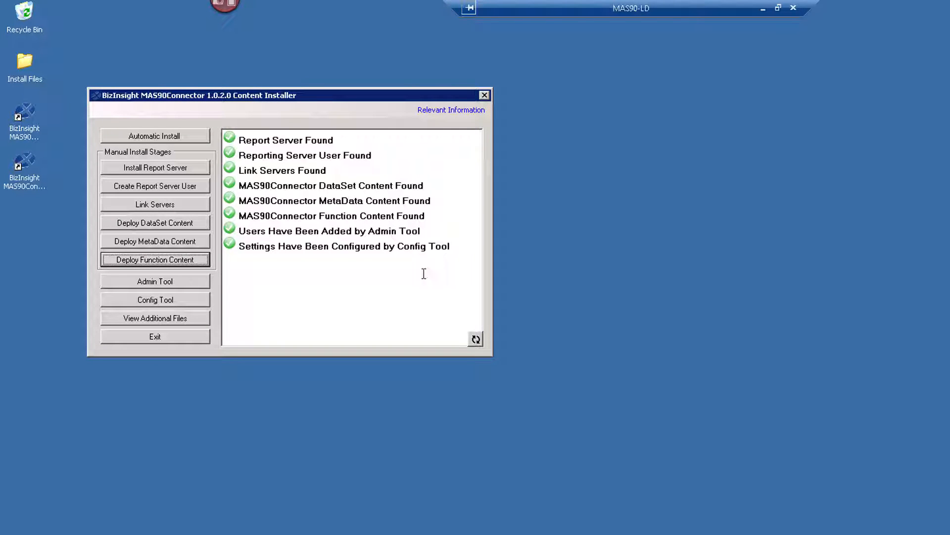
left_click(203, 339)
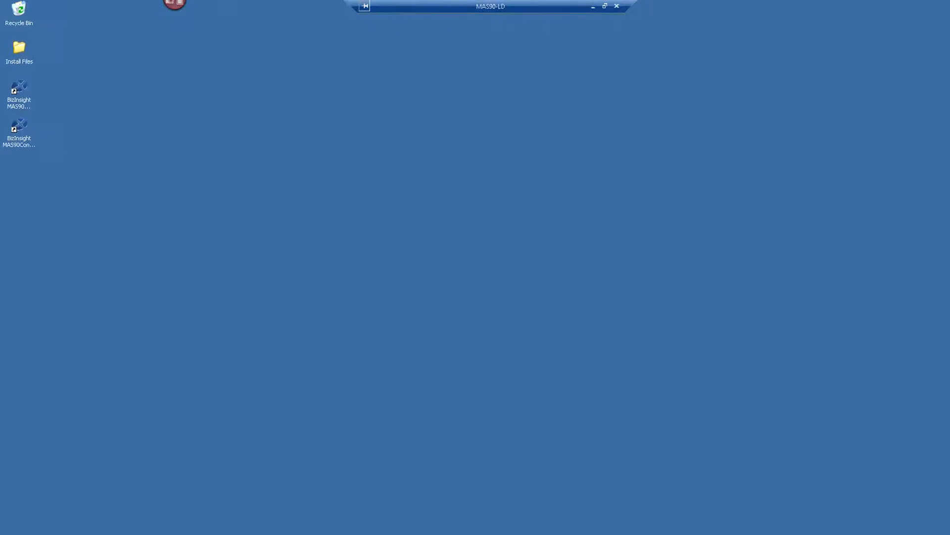
left_click(12, 527)
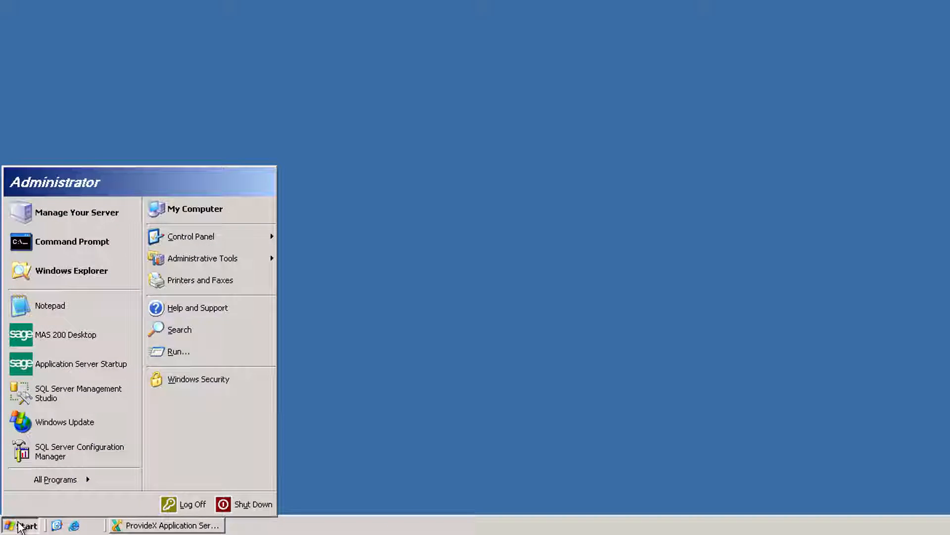
Open Windows Explorer at the C:\BizInsightShare folder
left_click(69, 274)
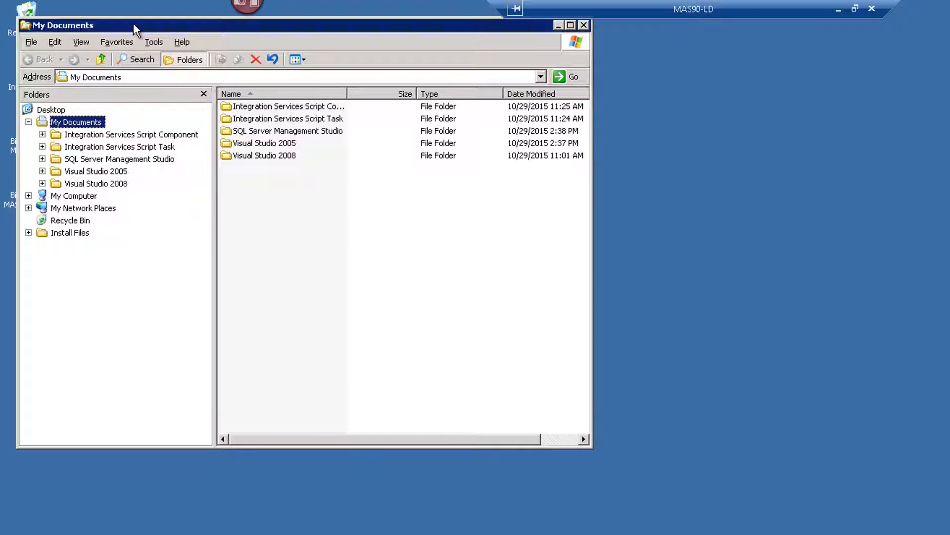
left_click(29, 196)
left_click(42, 220)
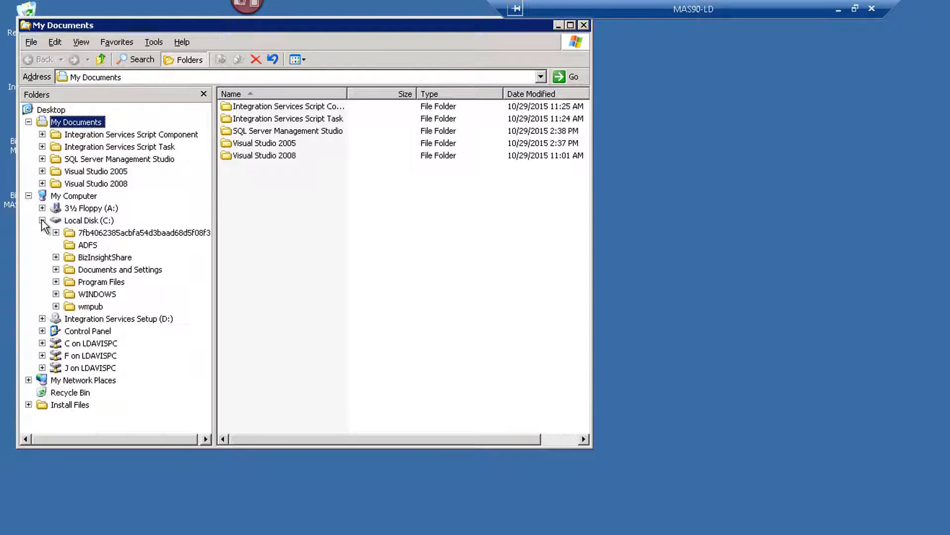
left_click(56, 257)
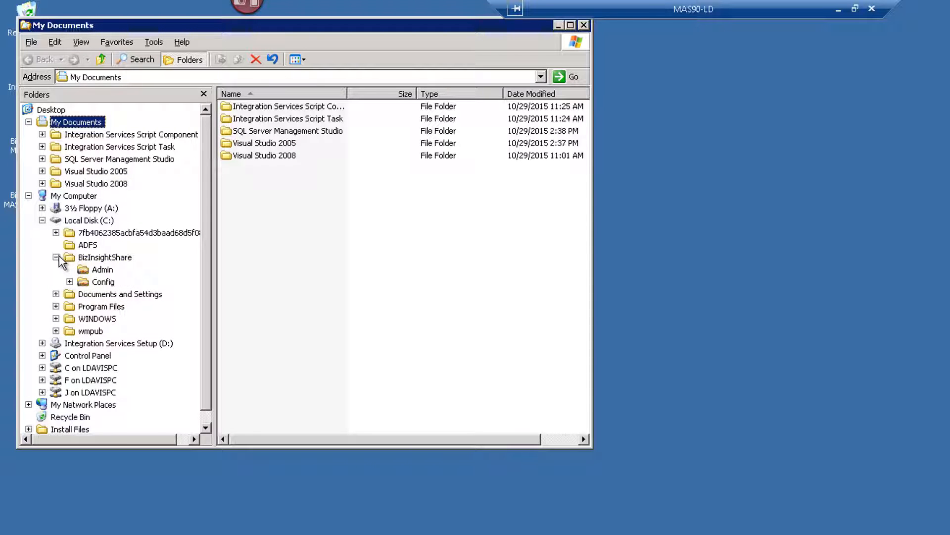
left_click(81, 260)
Move the desktop Install Files folder into C:\BizInsightShare
left_click_drag(115, 25, 264, 64)
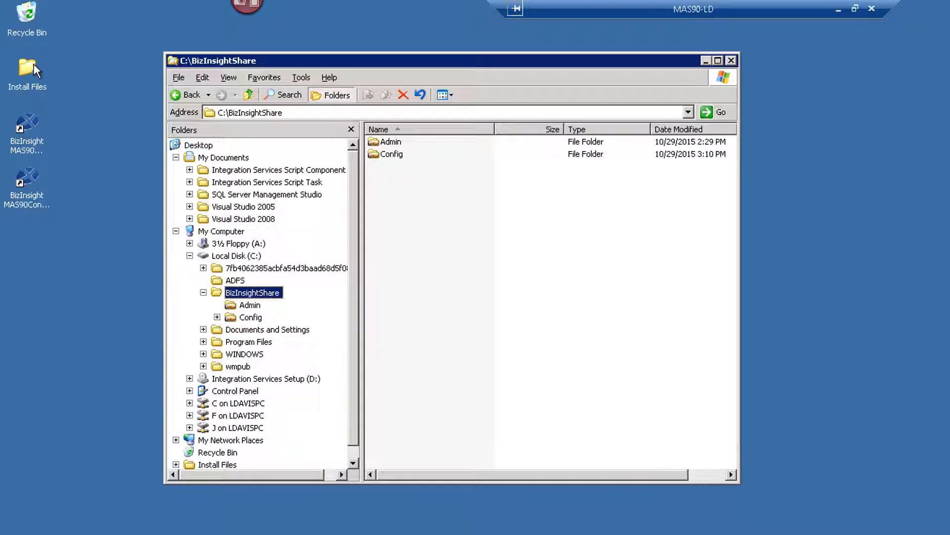
left_click(29, 73)
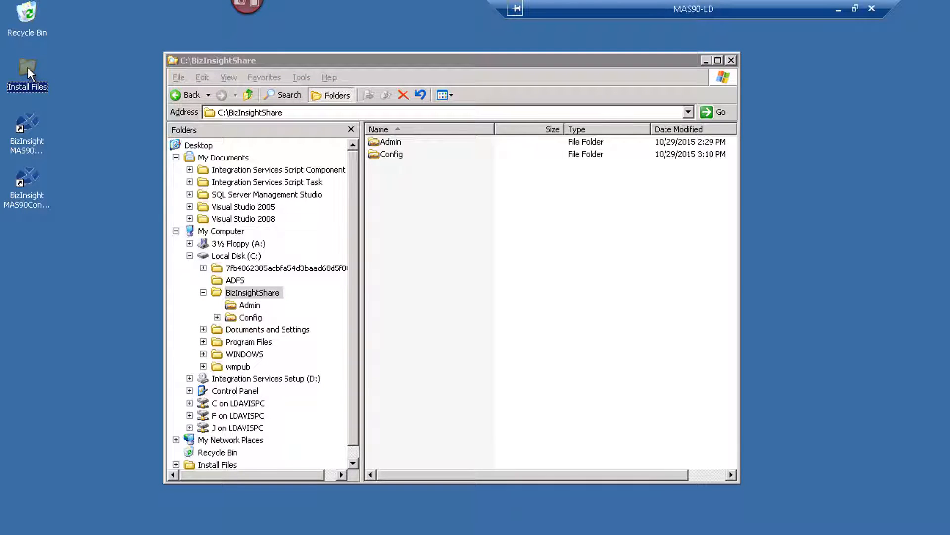
left_click_drag(72, 96, 578, 286)
Turn on sharing for the Install Files folder through Sharing and Security
right_click(377, 168)
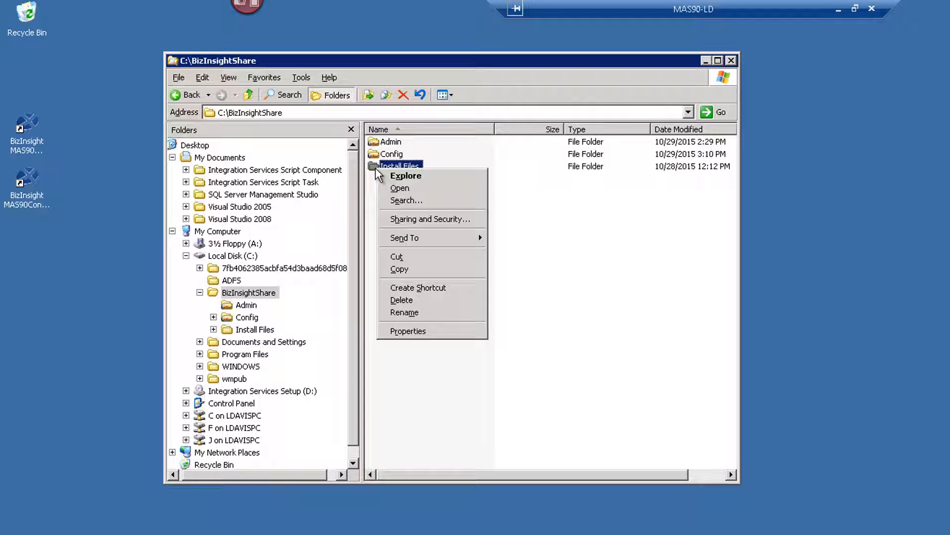
left_click(400, 219)
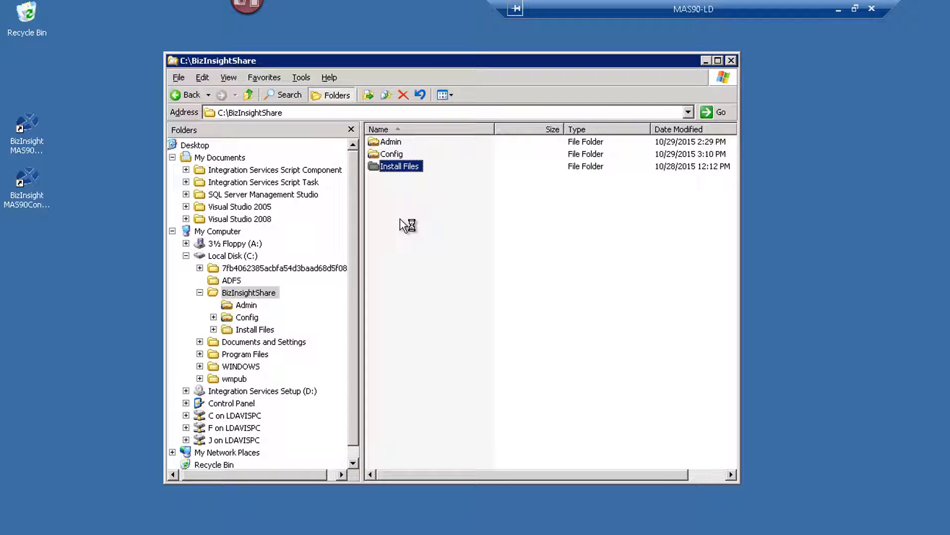
left_click(125, 165)
Add the Administrators group to the Install Files share permissions
left_click(276, 265)
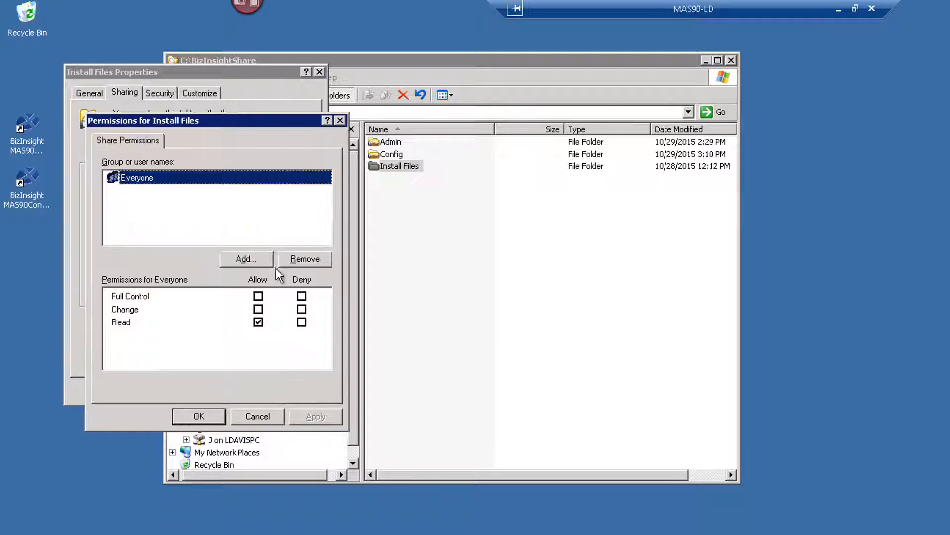
left_click(245, 259)
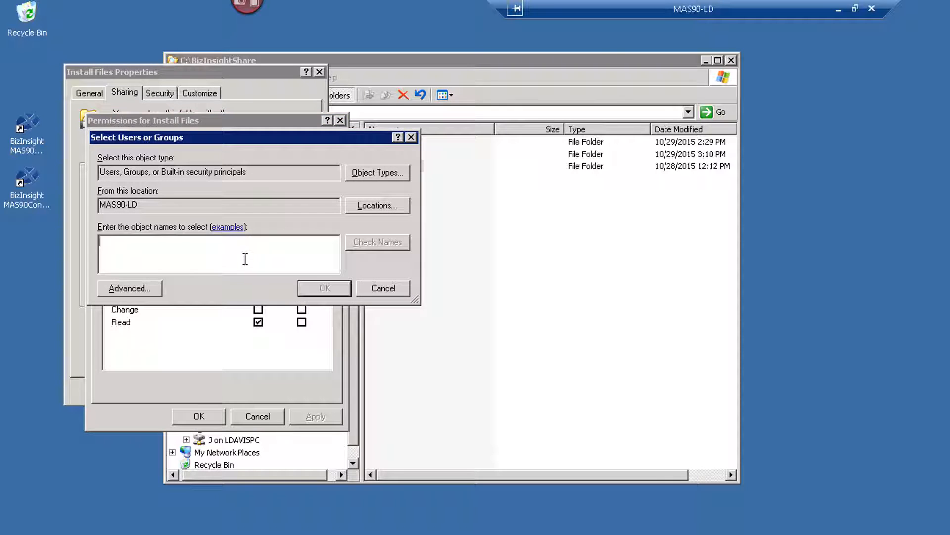
type("administr")
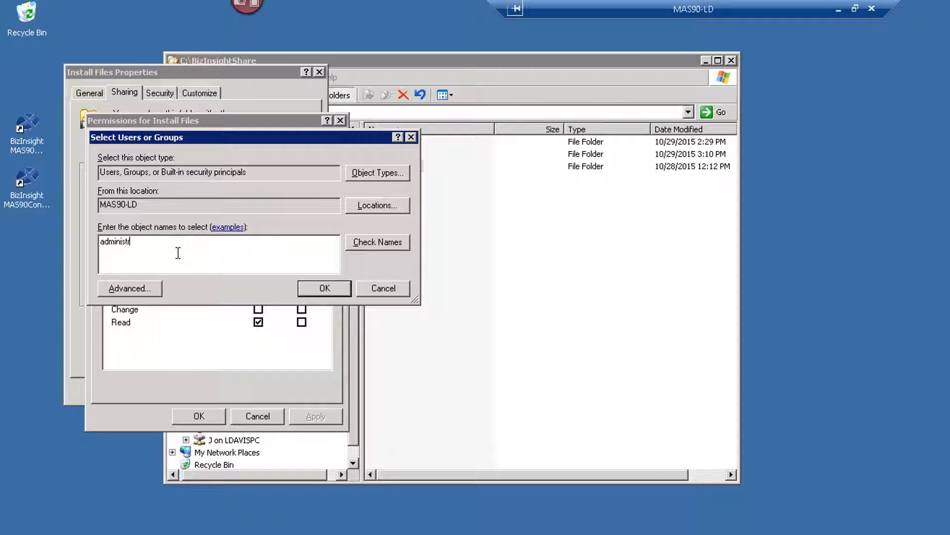
type("ators")
left_click(366, 242)
type("; domain")
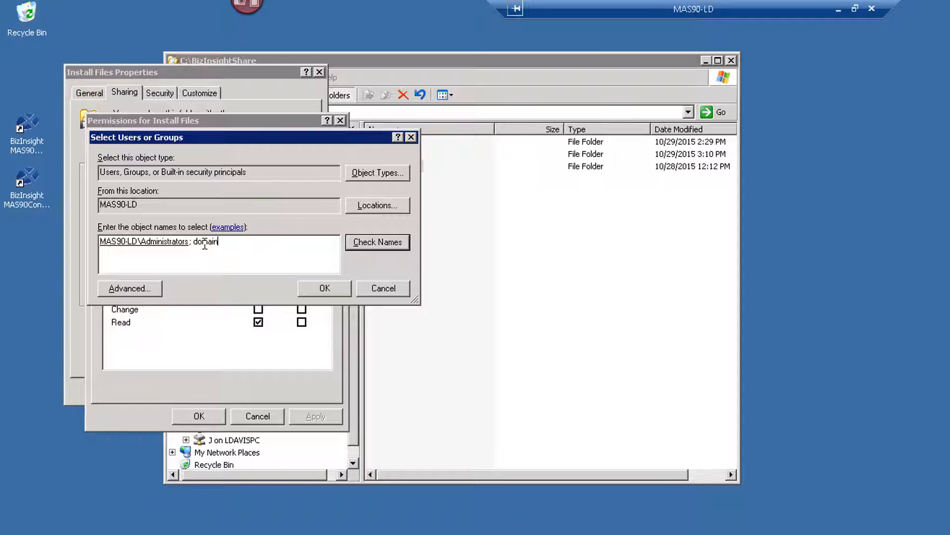
type(" admins")
left_click_drag(247, 244, 193, 243)
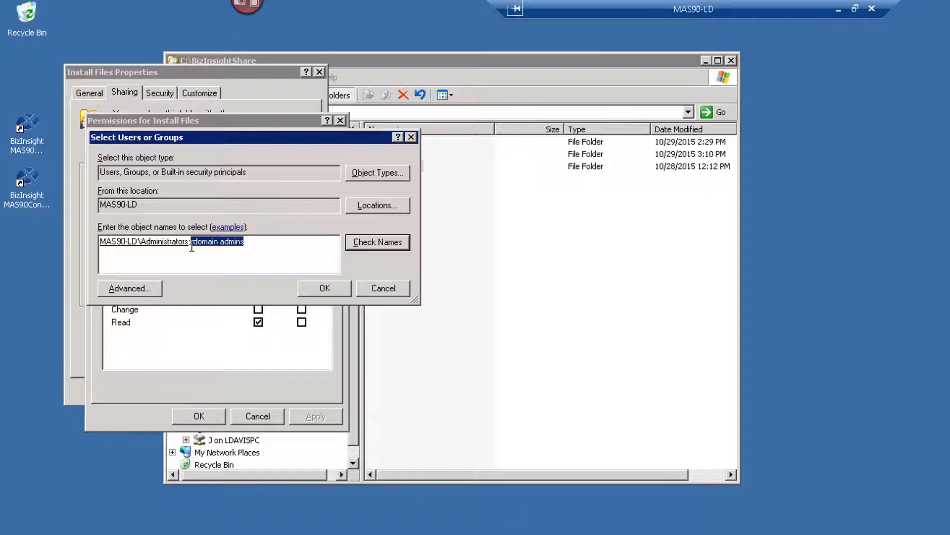
key("BackSpace")
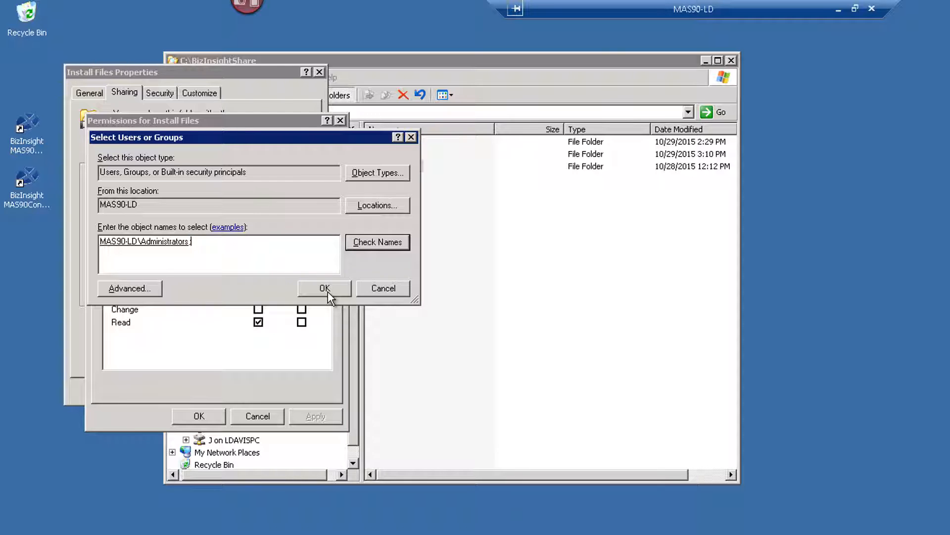
Grant Administrators Full Control on the share and confirm the sharing settings
left_click(328, 289)
left_click(258, 296)
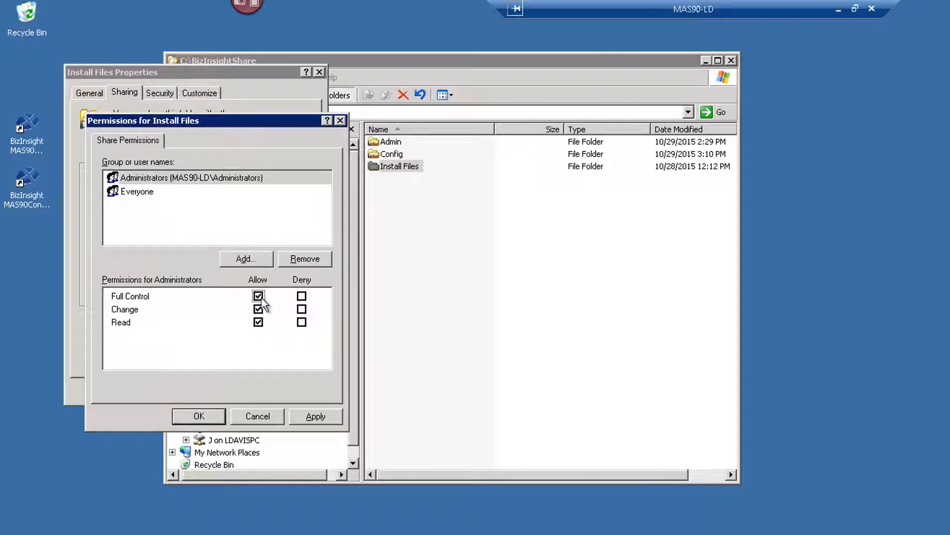
left_click(317, 415)
left_click(199, 416)
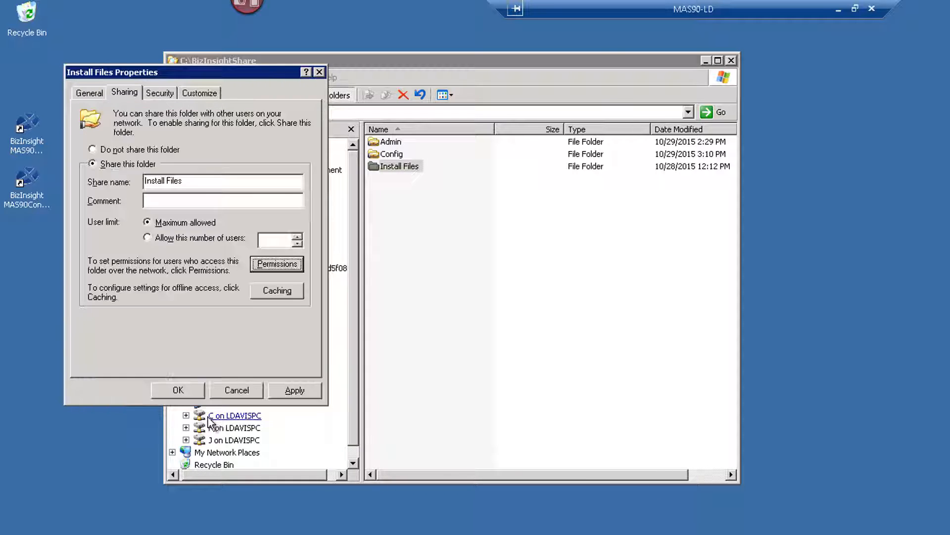
left_click(192, 394)
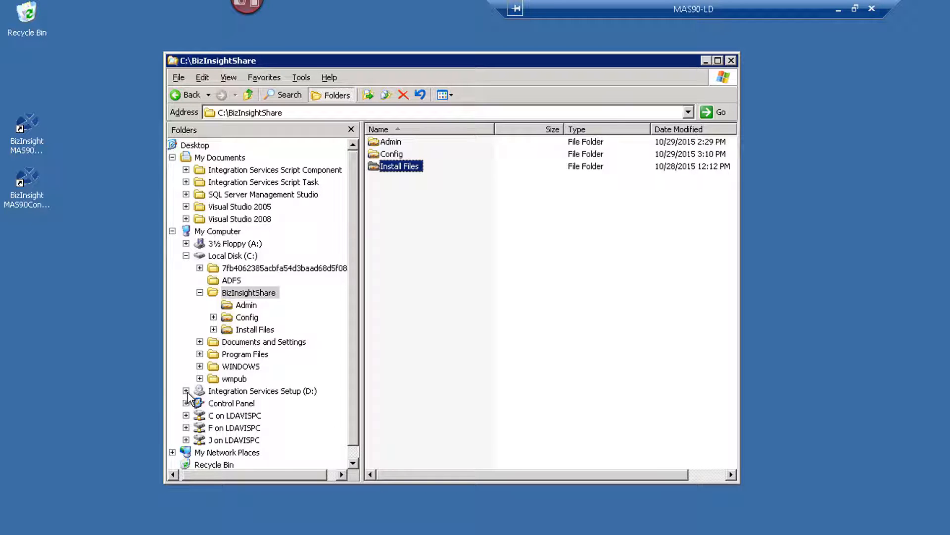
Close the server's Explorer window and open Explorer at Libraries on the Windows 7 workstation
left_click(731, 59)
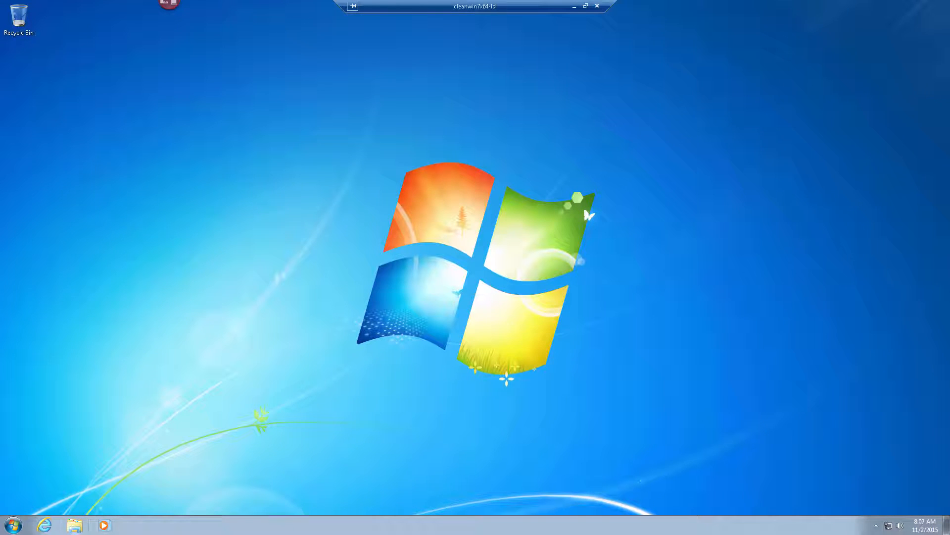
left_click(74, 526)
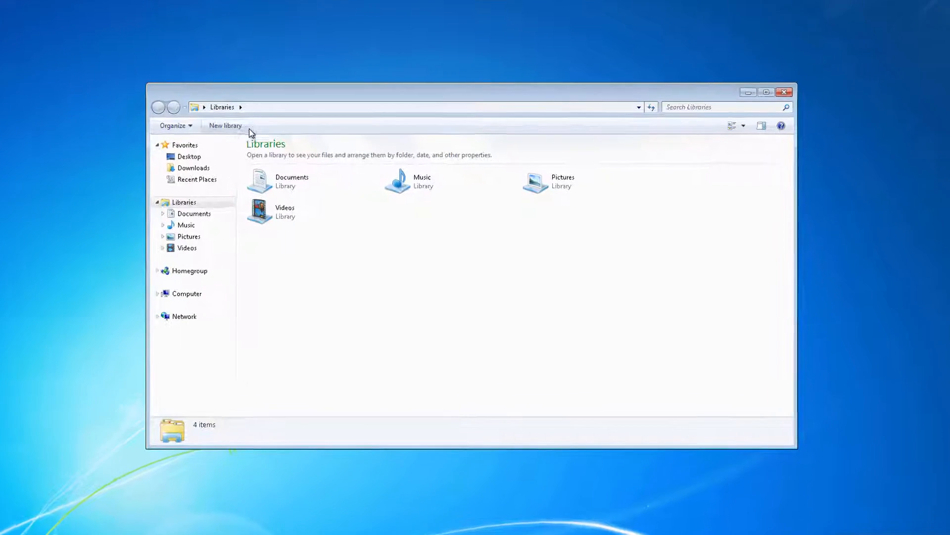
Browse \\mas90-ld\Install Files\BizInsight 5.0.35.1 RTM\Excel 2013 x86 x64 and run setup
left_click(224, 93)
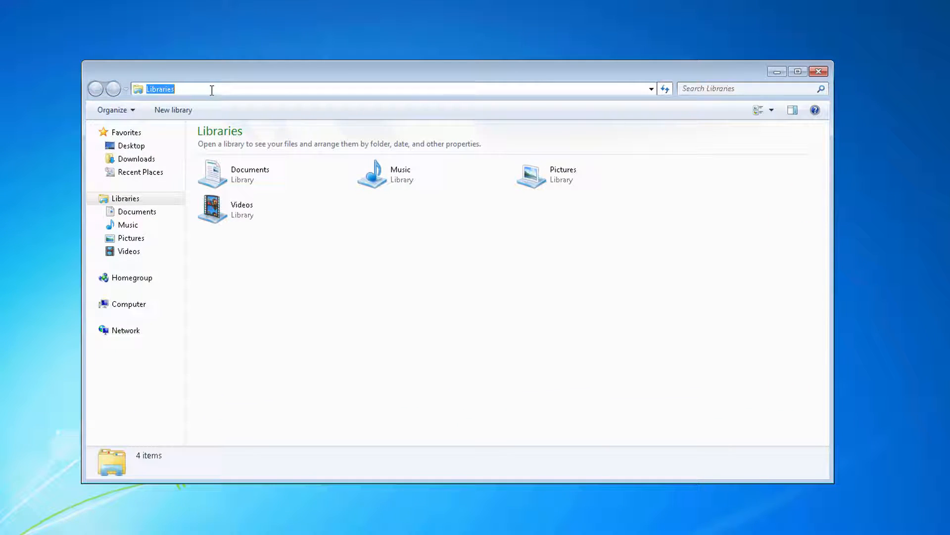
type("\\\\mas90")
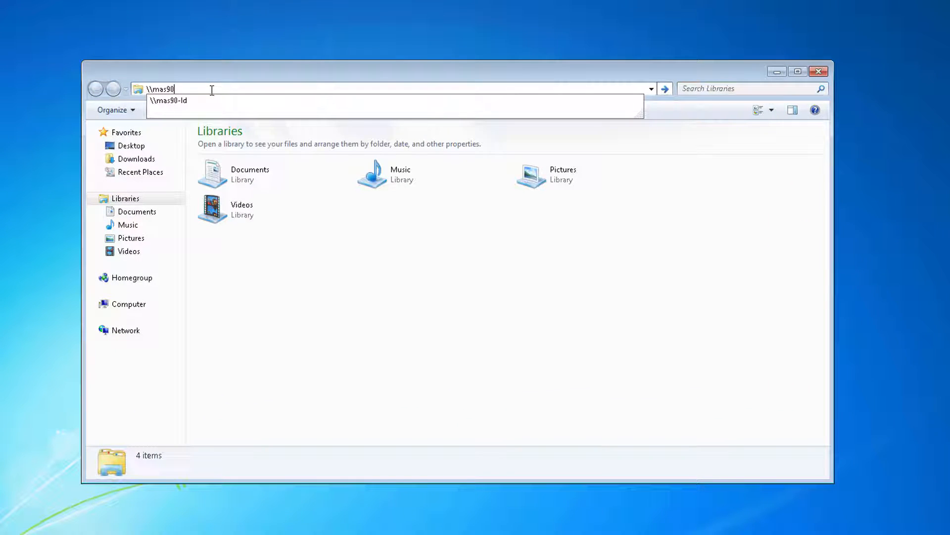
type("-ld")
key("Return")
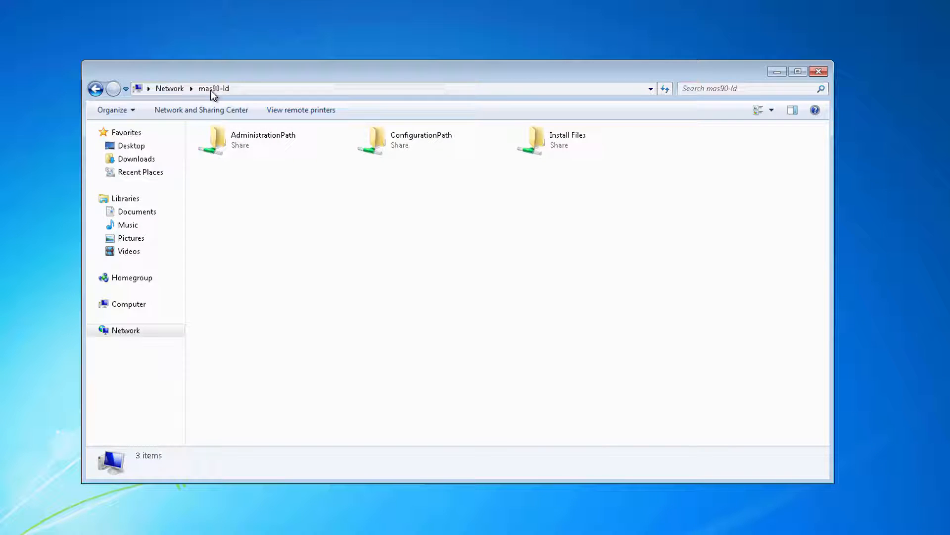
double_click(555, 142)
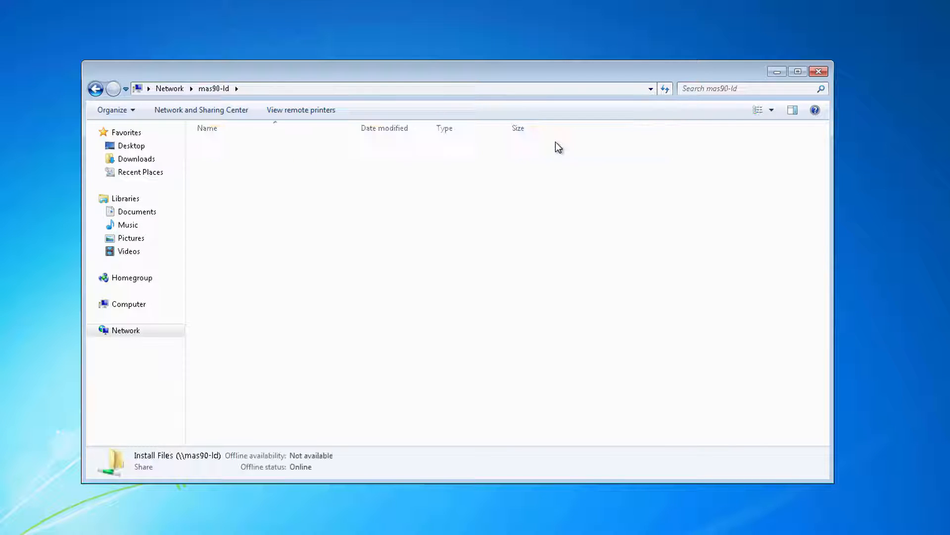
left_click(285, 161)
double_click(286, 164)
double_click(280, 147)
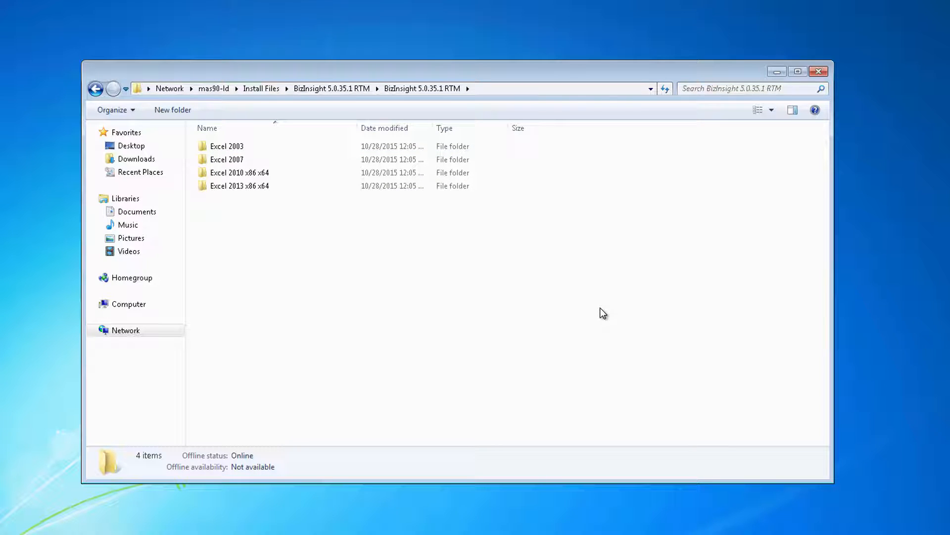
double_click(242, 188)
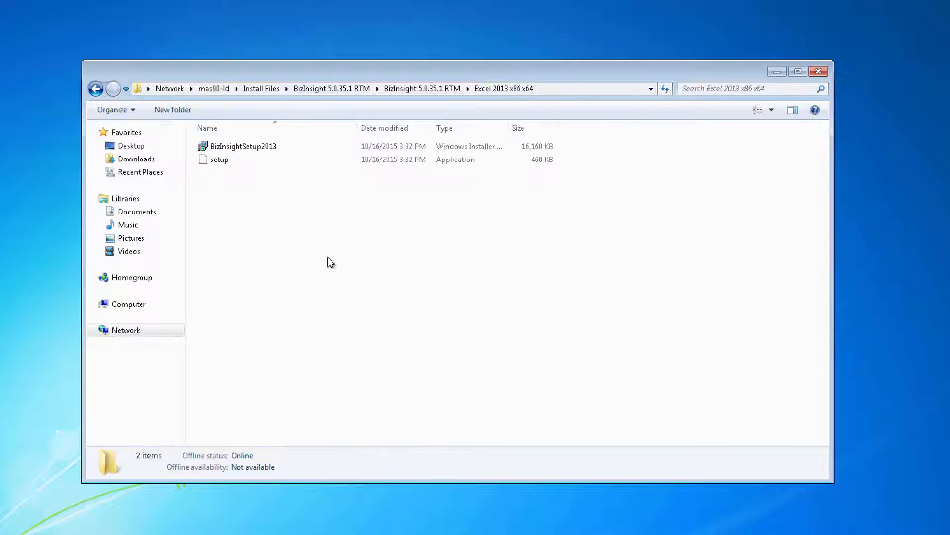
double_click(214, 159)
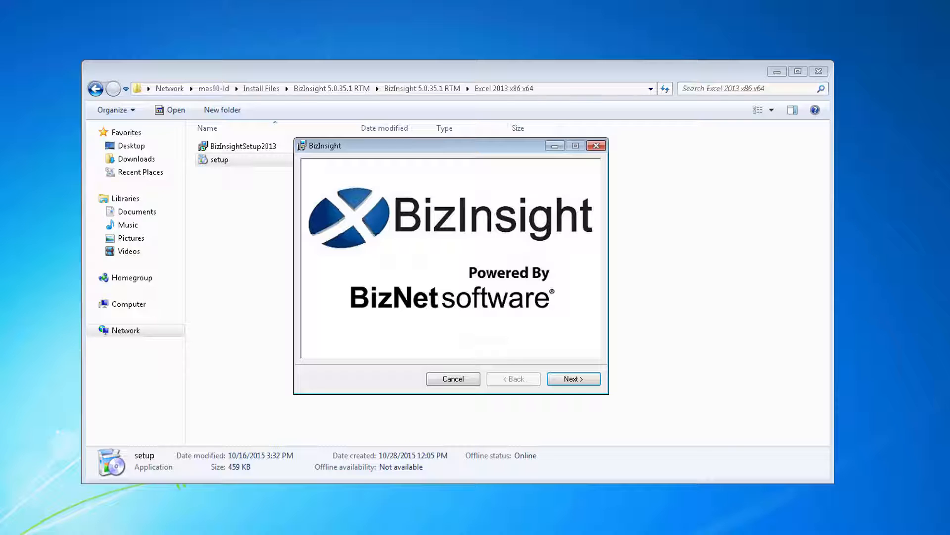
Accept the BizInsight licence, keep C:\BizInsight\ as install folder and start installing
left_click(587, 378)
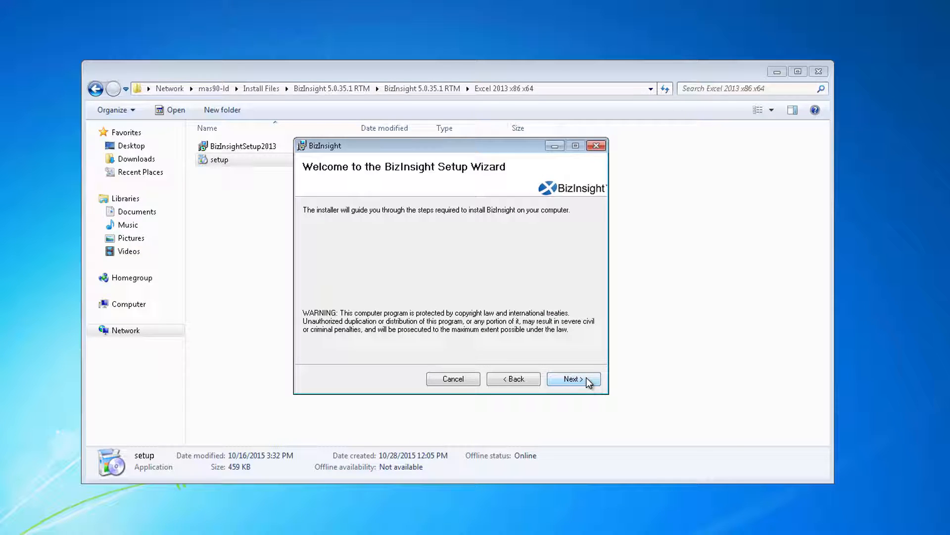
left_click(587, 379)
left_click(443, 353)
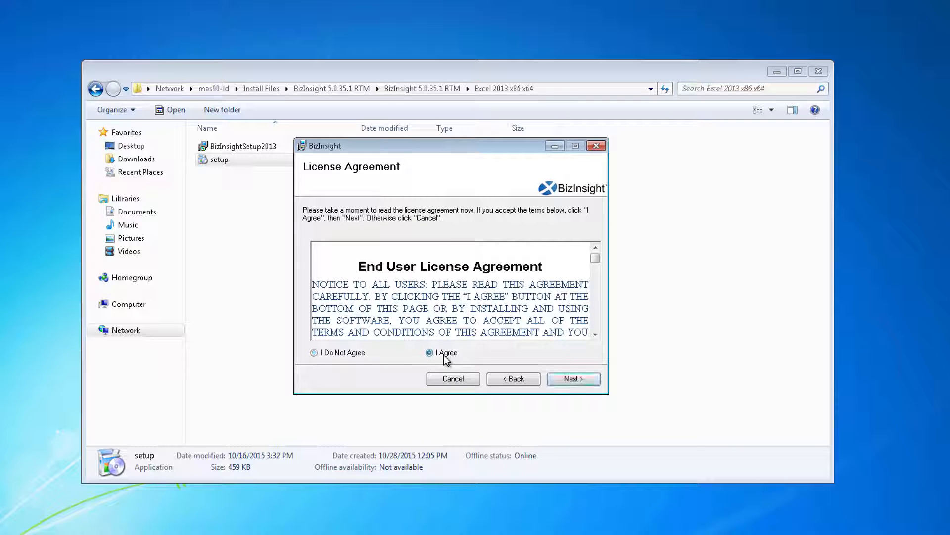
left_click(593, 380)
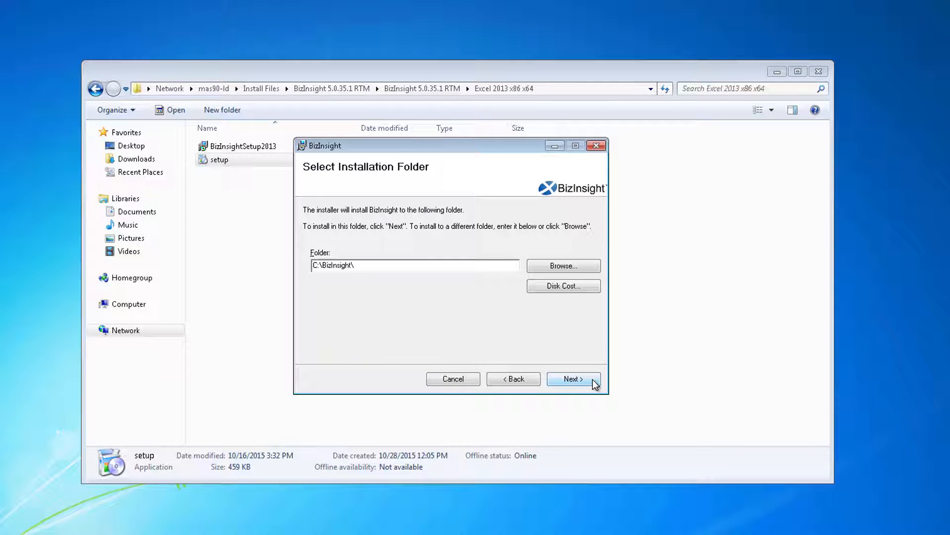
left_click(595, 384)
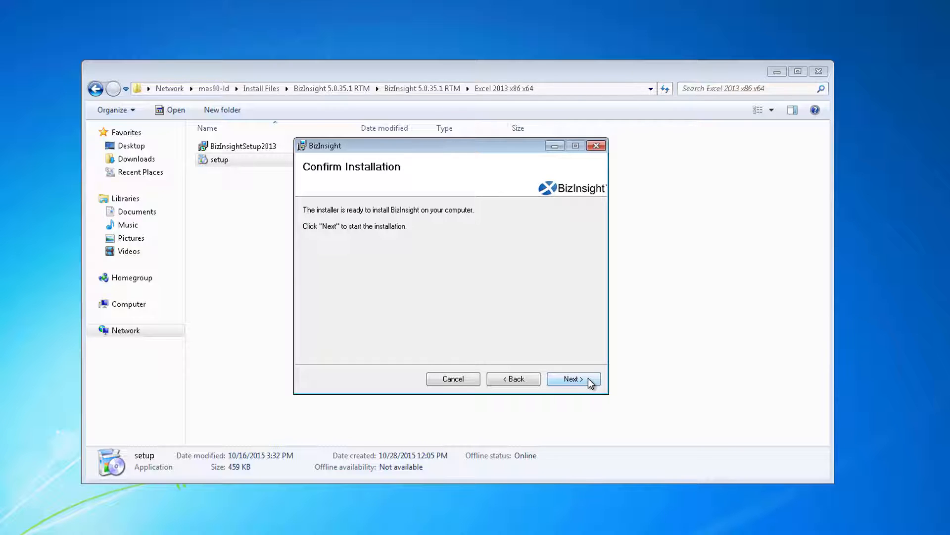
left_click(589, 379)
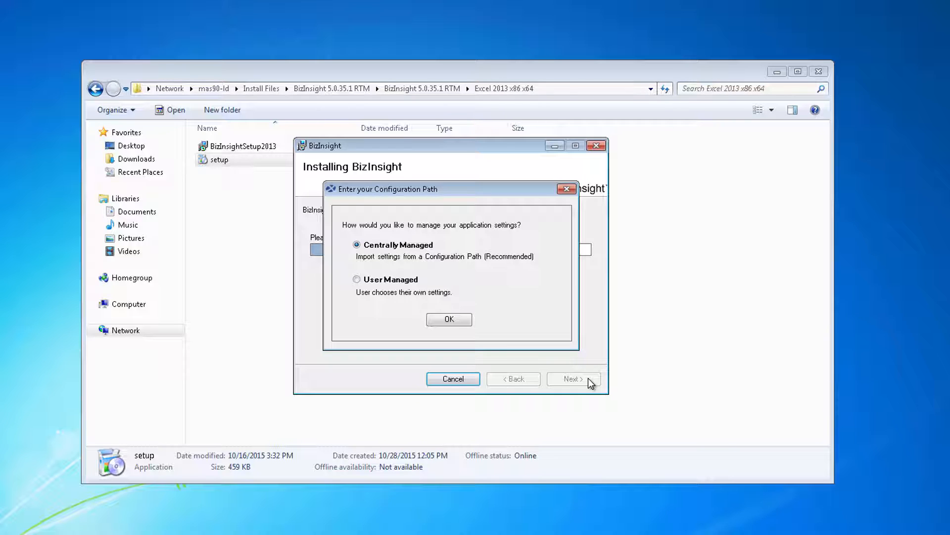
Choose Centrally Managed settings and copy the \\mas90-ld\ConfigurationPath folder path from Explorer
left_click(467, 321)
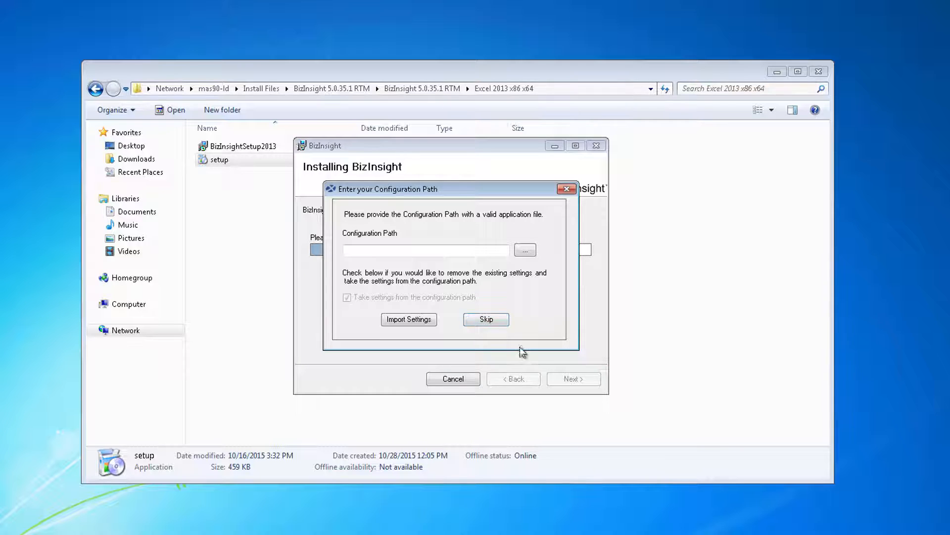
left_click(312, 72)
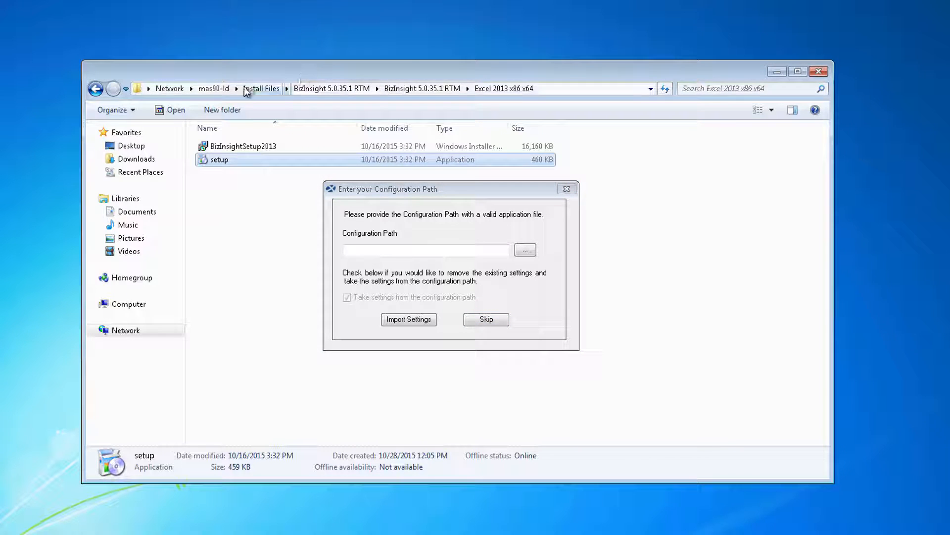
left_click(216, 88)
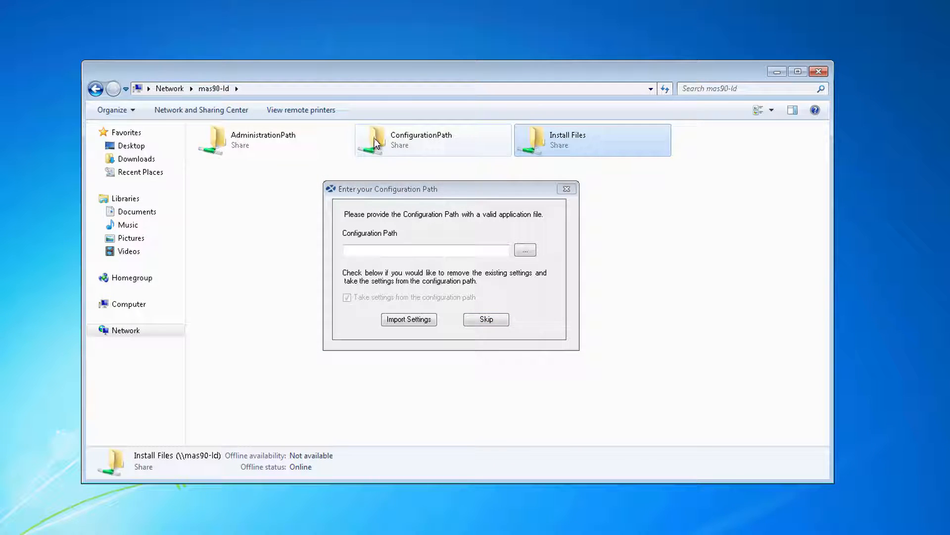
double_click(375, 138)
left_click(349, 88)
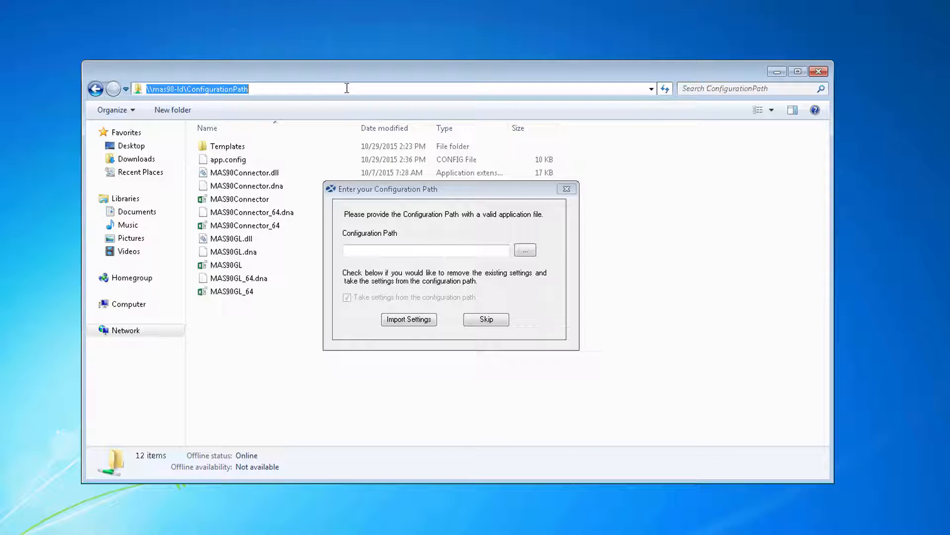
right_click(261, 89)
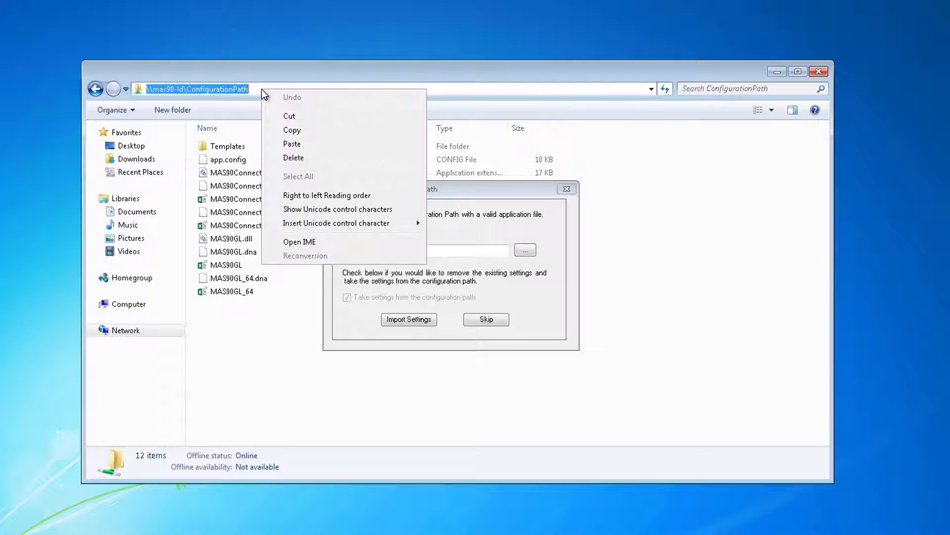
left_click(301, 130)
Paste the ConfigurationPath share path, import the settings and close the finished installer
left_click(393, 251)
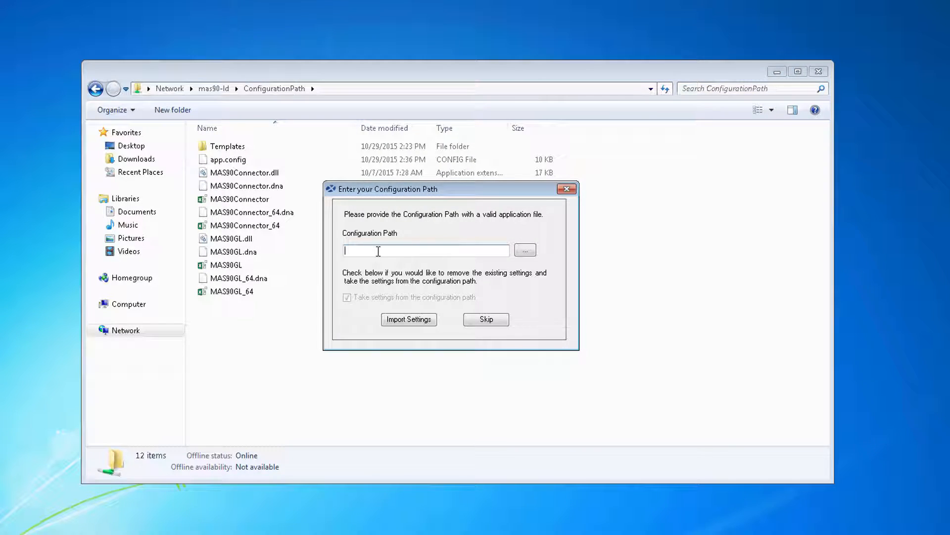
right_click(378, 251)
left_click(413, 307)
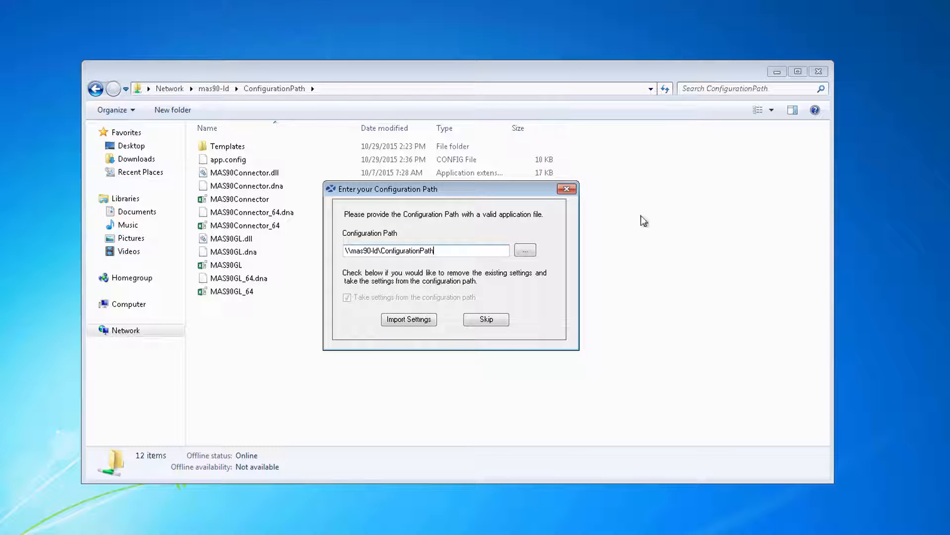
left_click(776, 73)
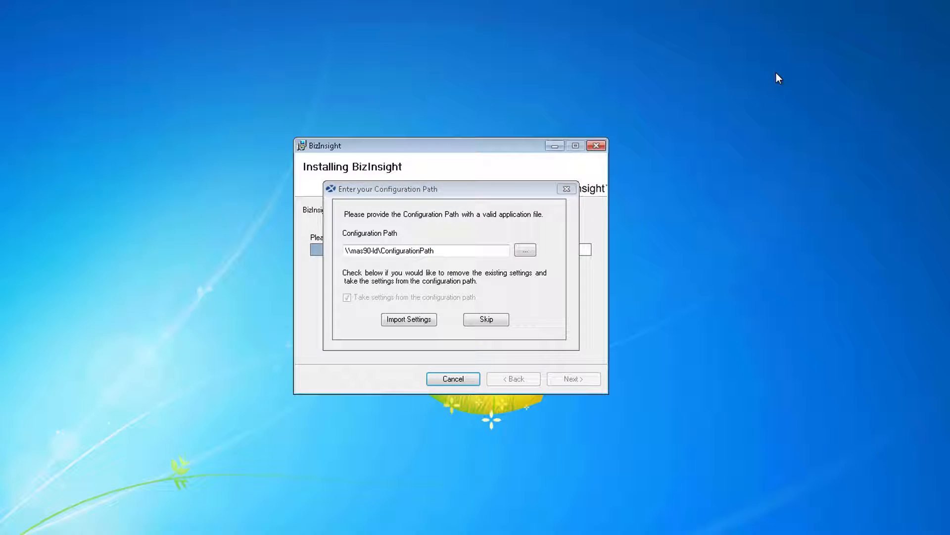
left_click(423, 322)
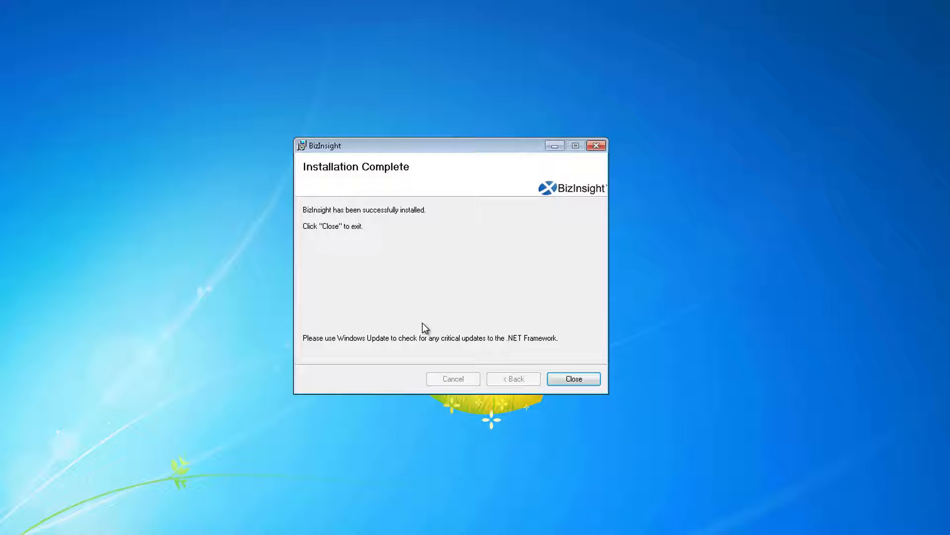
left_click(582, 380)
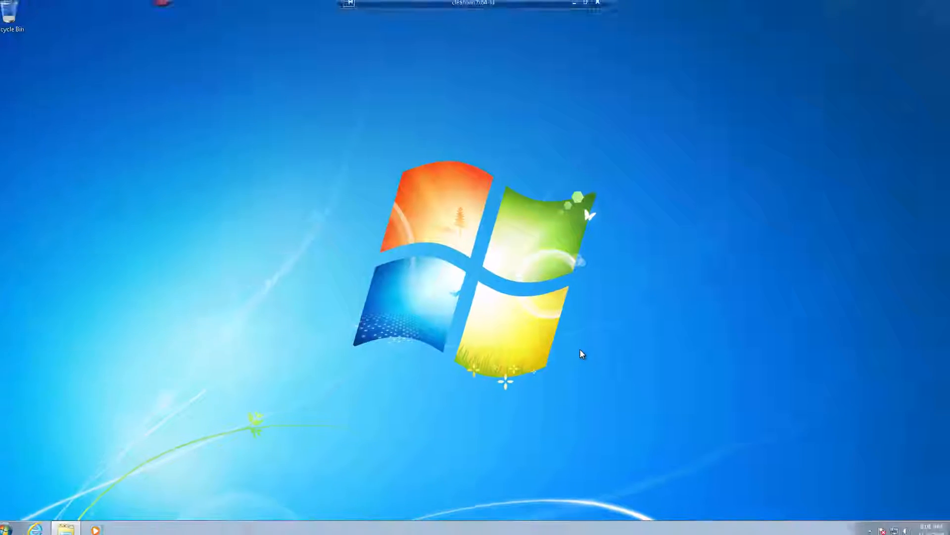
left_click(1, 531)
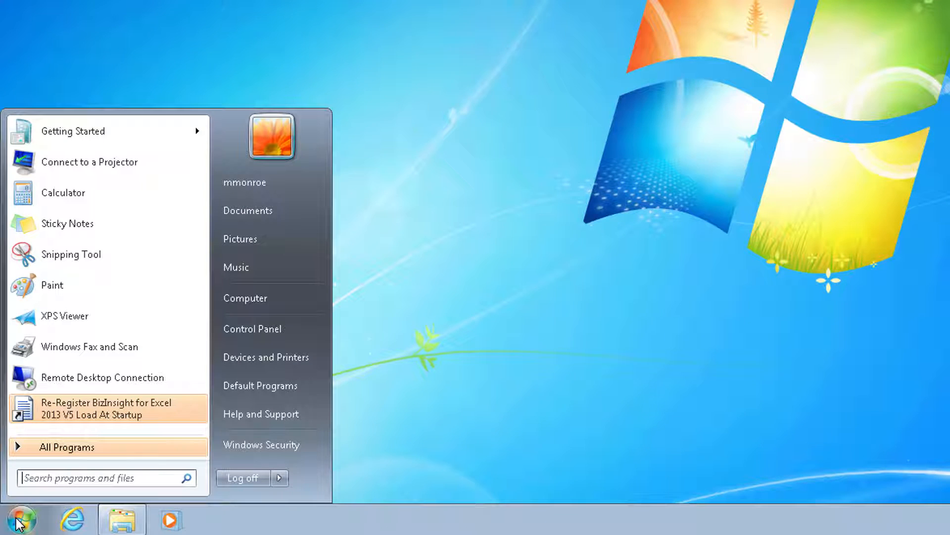
left_click(57, 448)
Launch Excel 2013 from the Microsoft Office 2013 folder and acknowledge the ScanForContent completion message
left_click(96, 341)
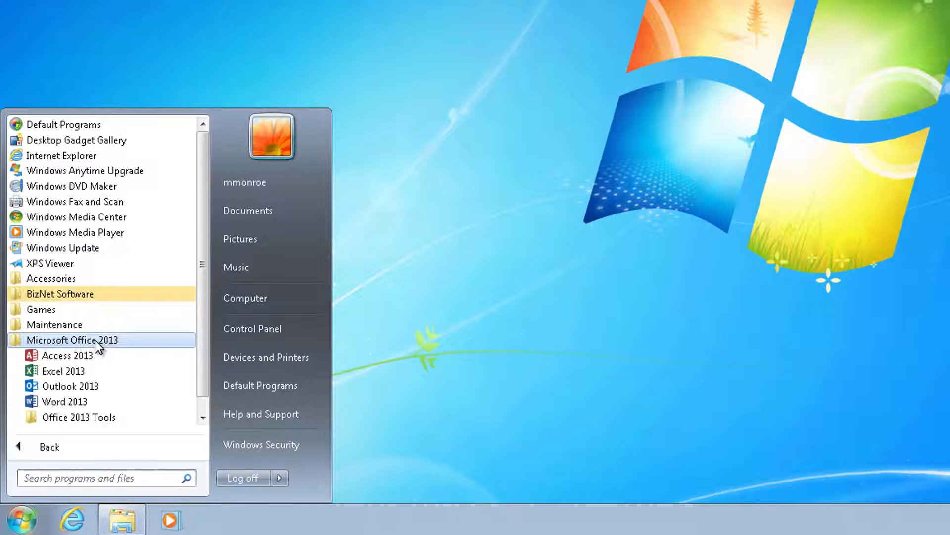
left_click(79, 371)
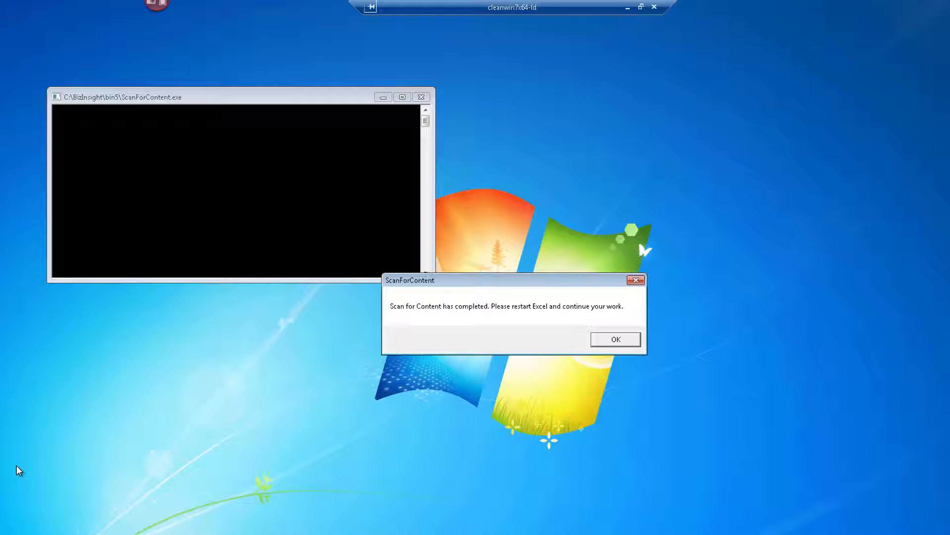
left_click(621, 342)
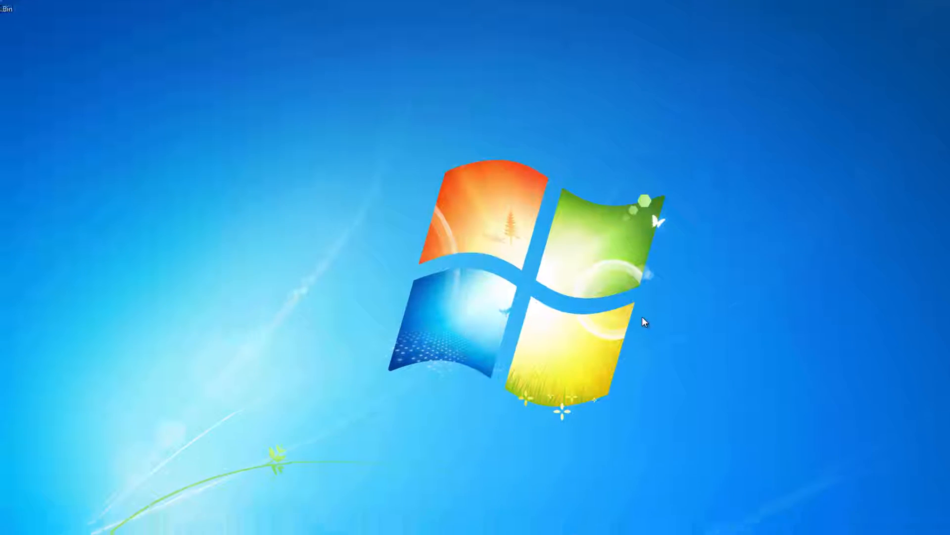
left_click(15, 523)
Relaunch Excel 2013, start a blank workbook and show the BizInsight ribbon tab
left_click(45, 357)
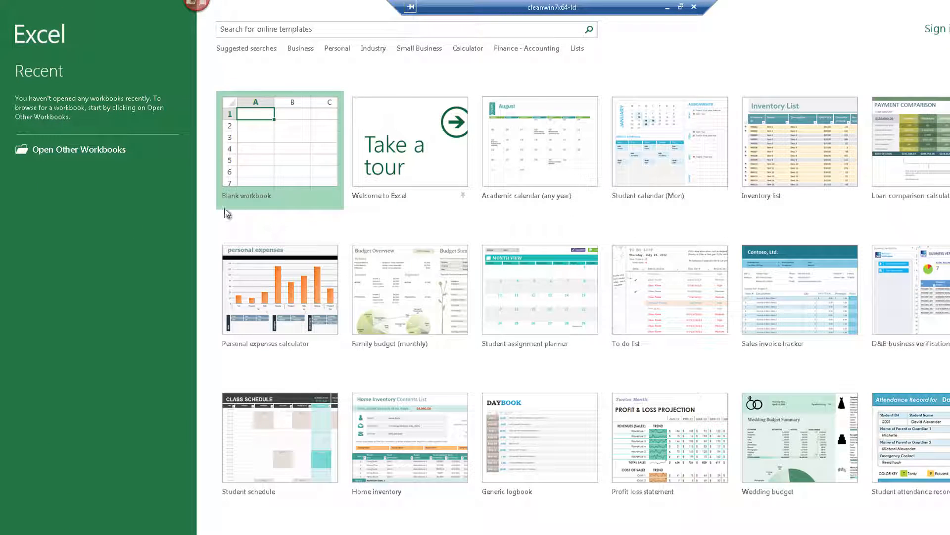
left_click(276, 166)
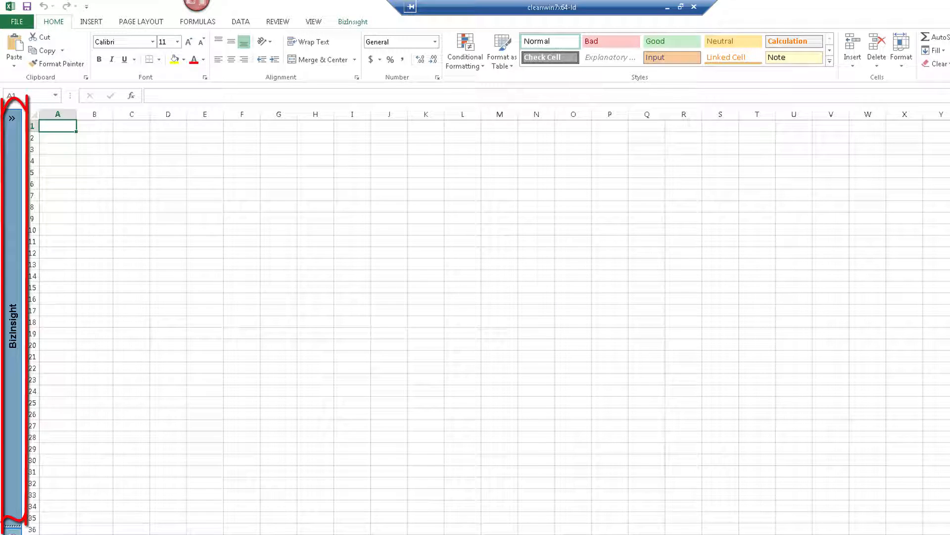
left_click(355, 23)
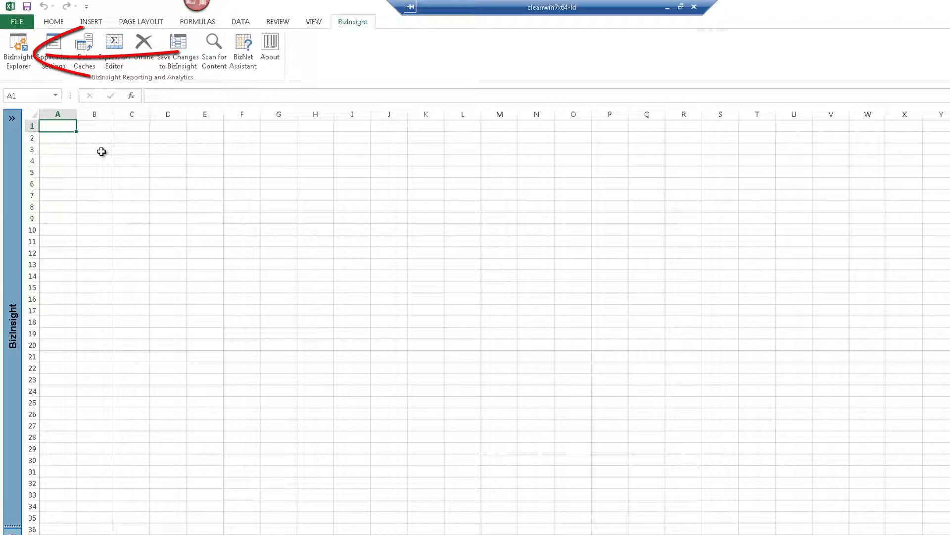
Enter ABC, 2009, 1 and 1* in cells B3 through B6
left_click(102, 151)
type("ABC")
key("Return")
type("2009")
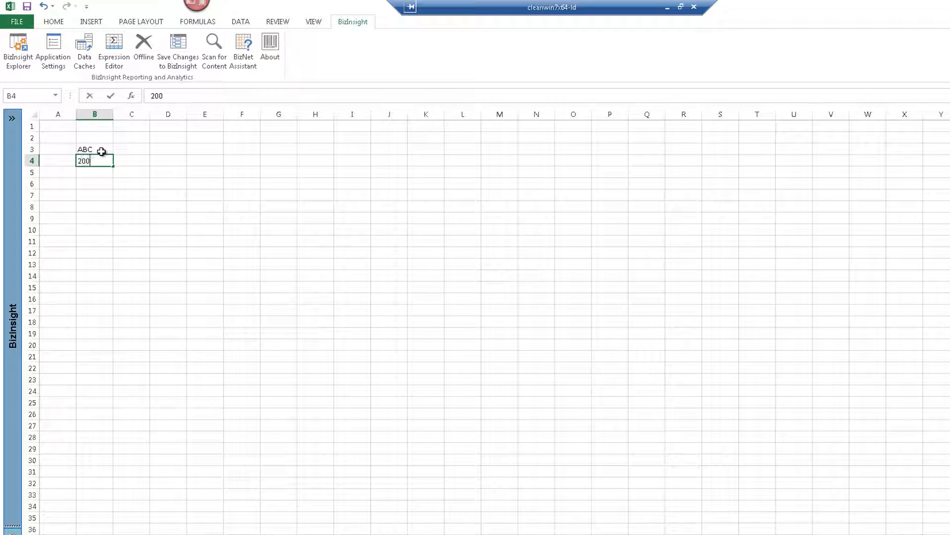
key("Return")
type("1")
key("Return")
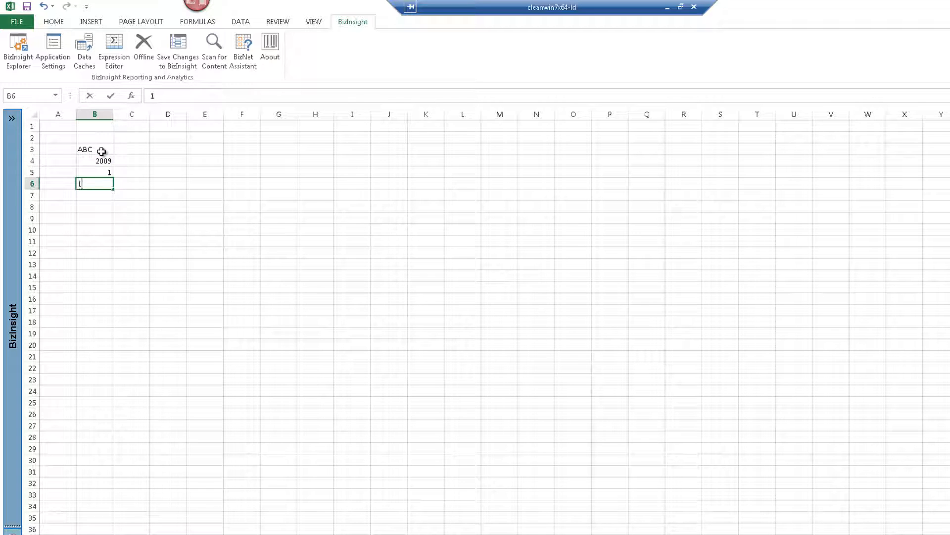
type("1*")
key("Return")
key("Return")
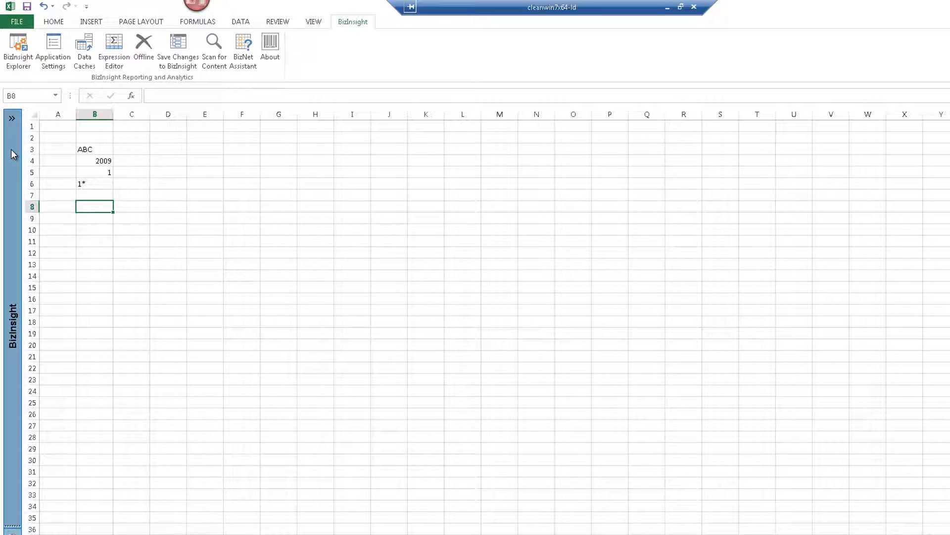
Place the Sage 100 GL Balances Month-to-Date Net Balance function into cell B8
mouse_move(13, 154)
left_click(46, 151)
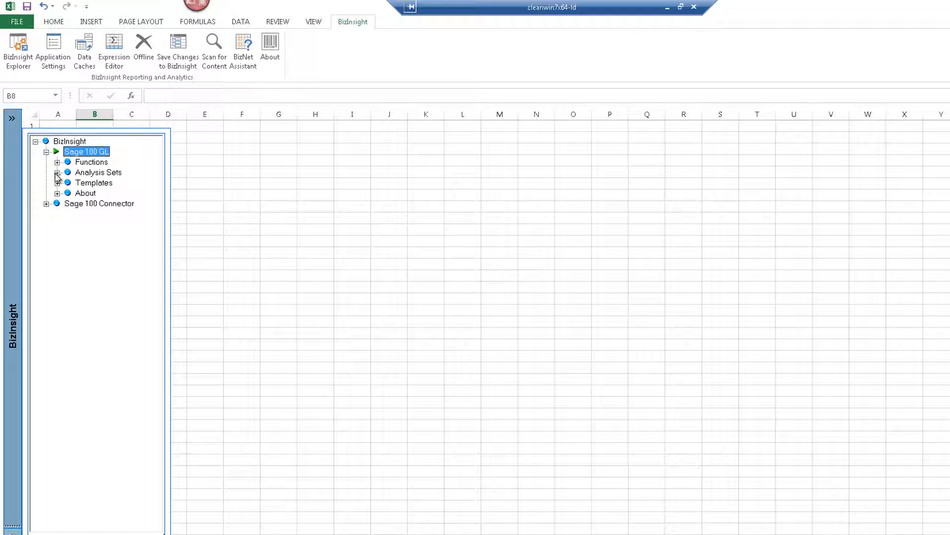
left_click(57, 162)
left_click(68, 172)
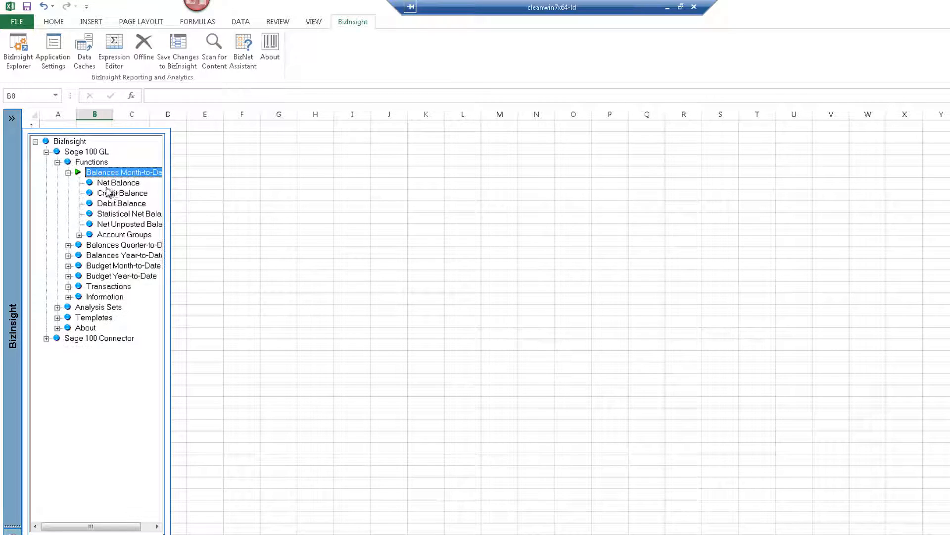
left_click(114, 187)
left_click_drag(114, 187, 97, 210)
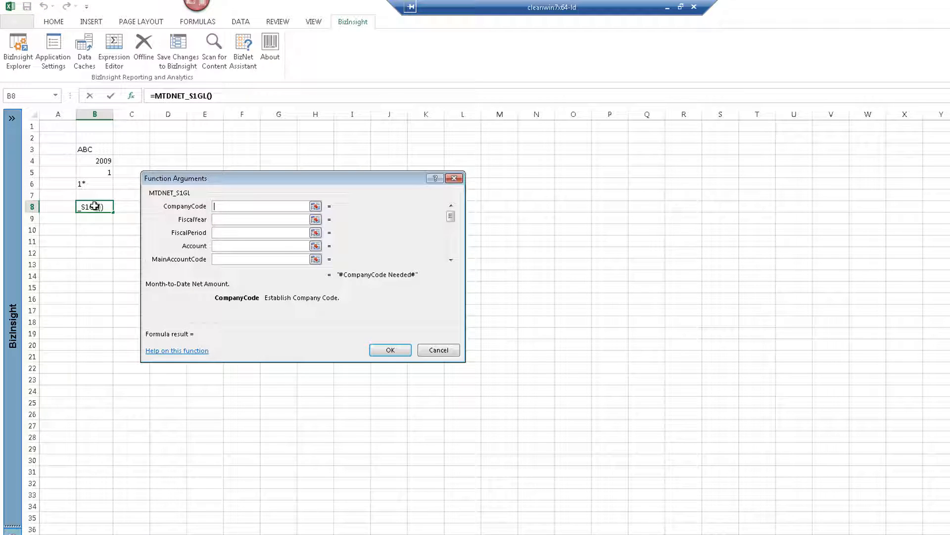
Link the function's account, period, year and company arguments to B6–B3, returning 121122.1
left_click(217, 258)
left_click(89, 181)
left_click(216, 233)
left_click(99, 172)
left_click(220, 220)
left_click(99, 161)
left_click(215, 206)
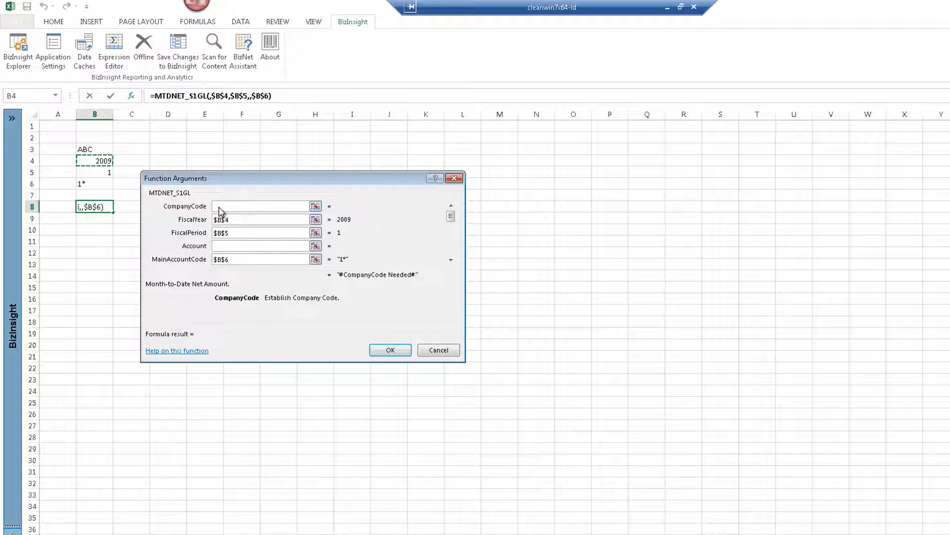
left_click(89, 150)
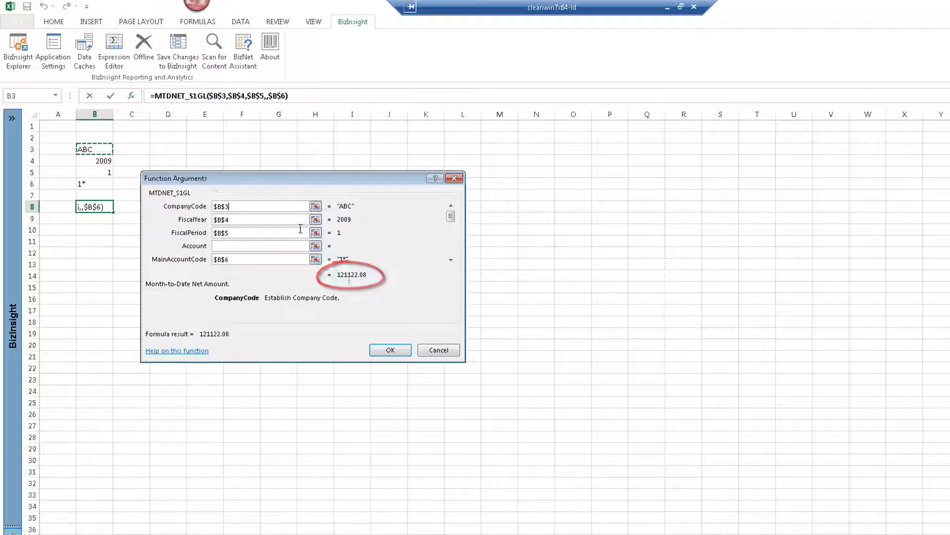
left_click(391, 351)
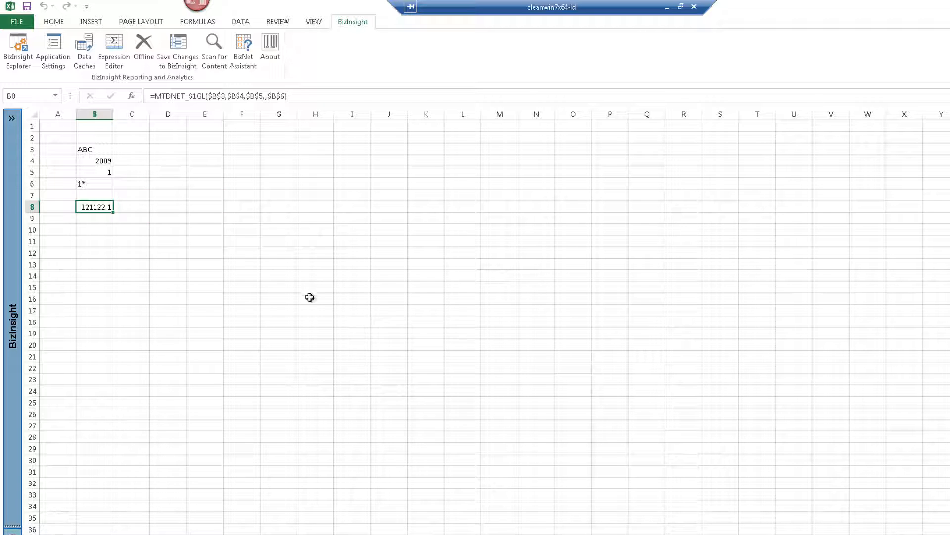
Save the workbook as 'Verify BizInsight Installation' in \\mas90-ld\Install Files
left_click(17, 22)
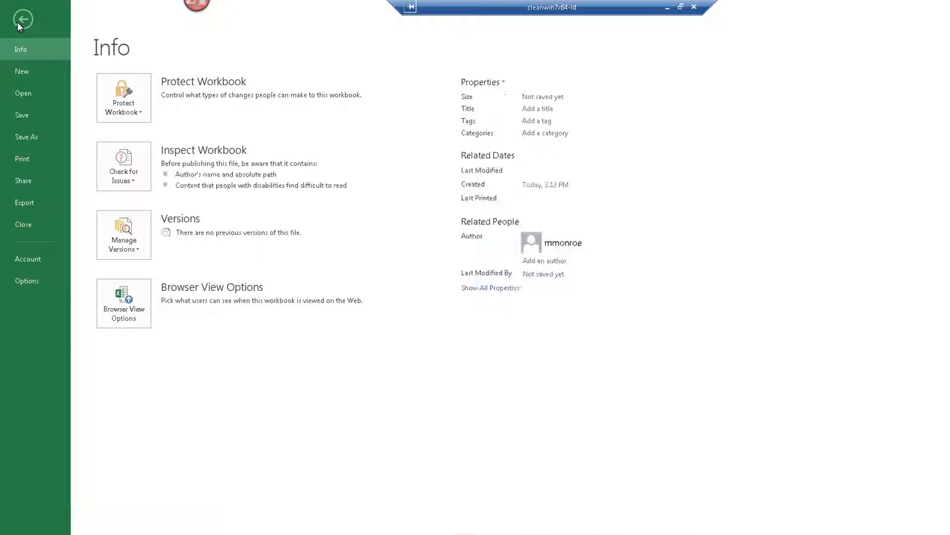
left_click(23, 114)
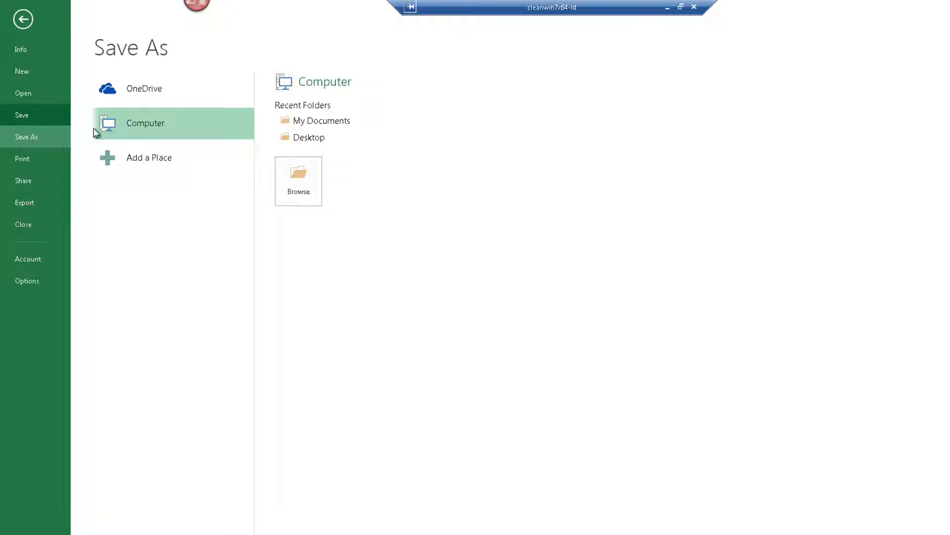
left_click(294, 185)
type("\\\\mas90")
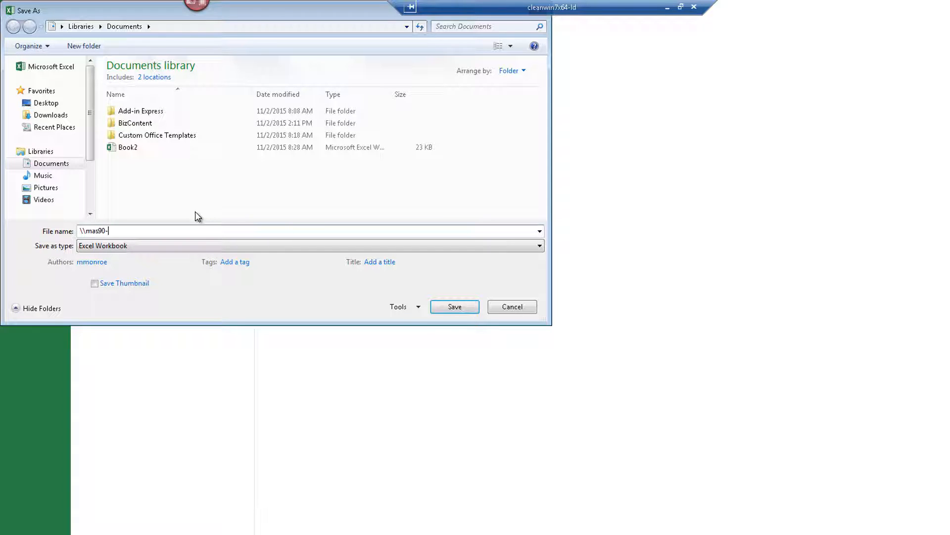
type("-ld")
key("Return")
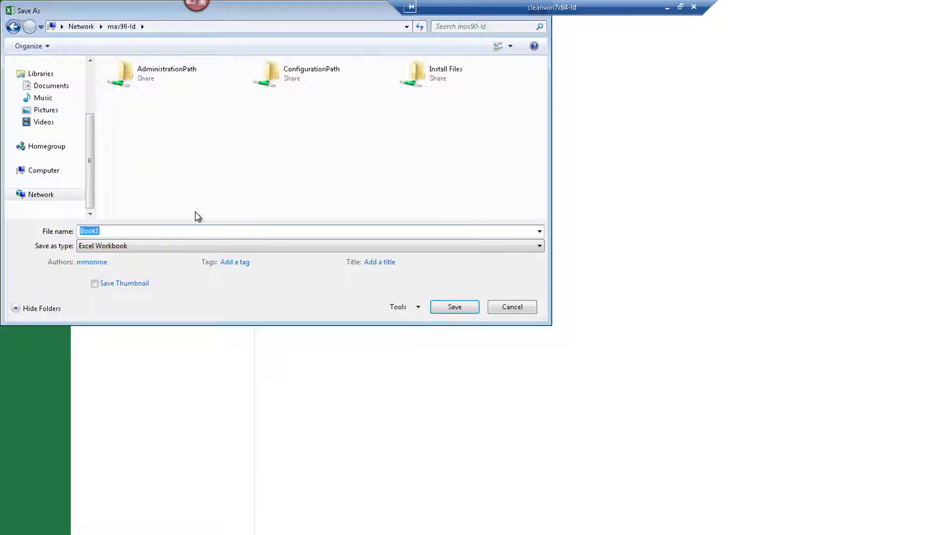
left_click(418, 79)
double_click(419, 79)
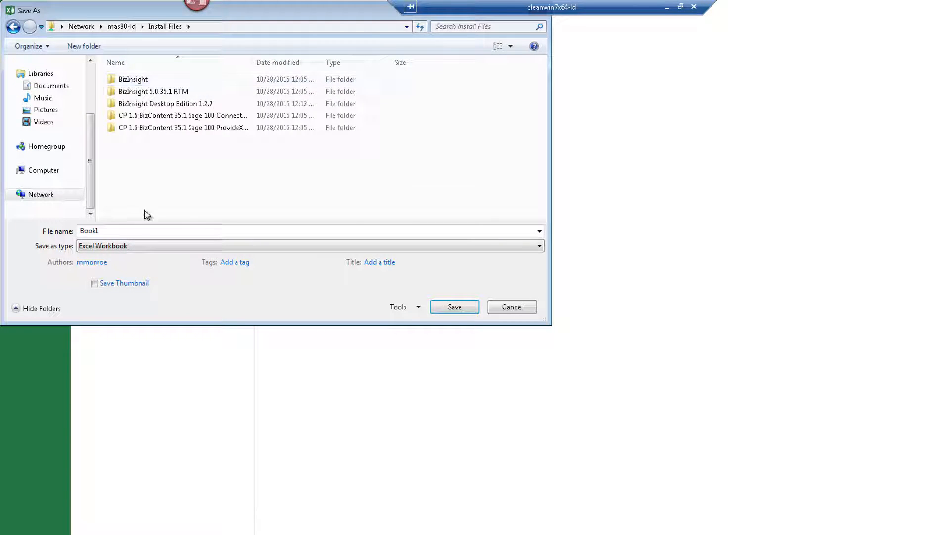
left_click(111, 230)
type("Verify BizInsight Installation")
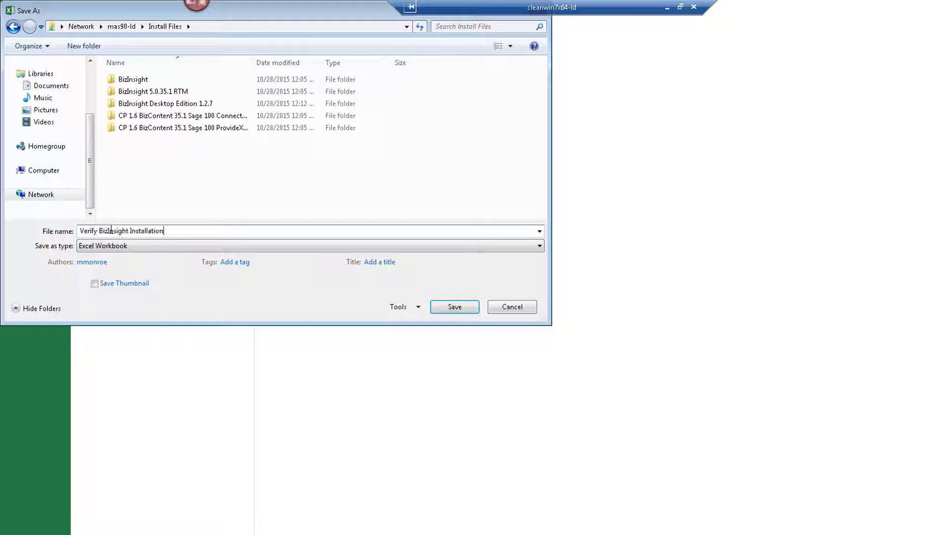
left_click(454, 305)
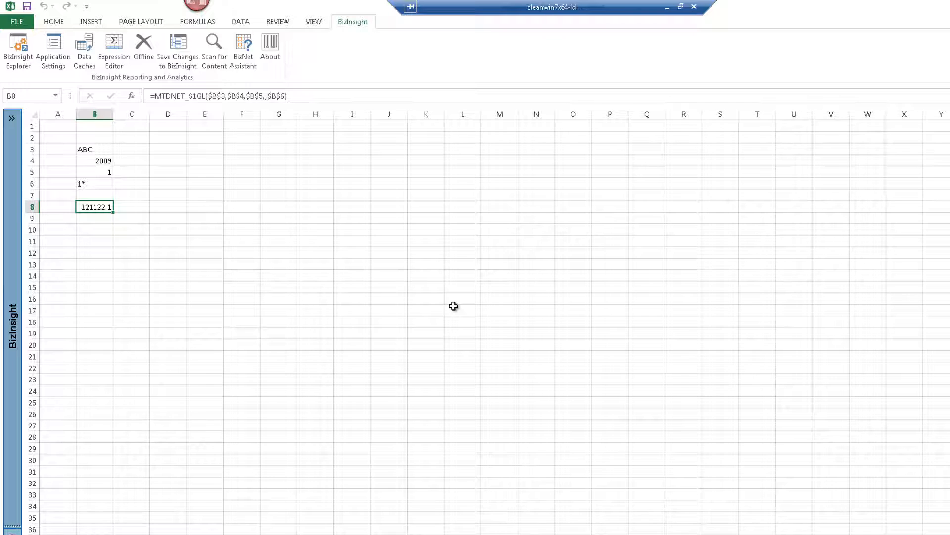
Close the workbook and quit Excel
left_click(17, 22)
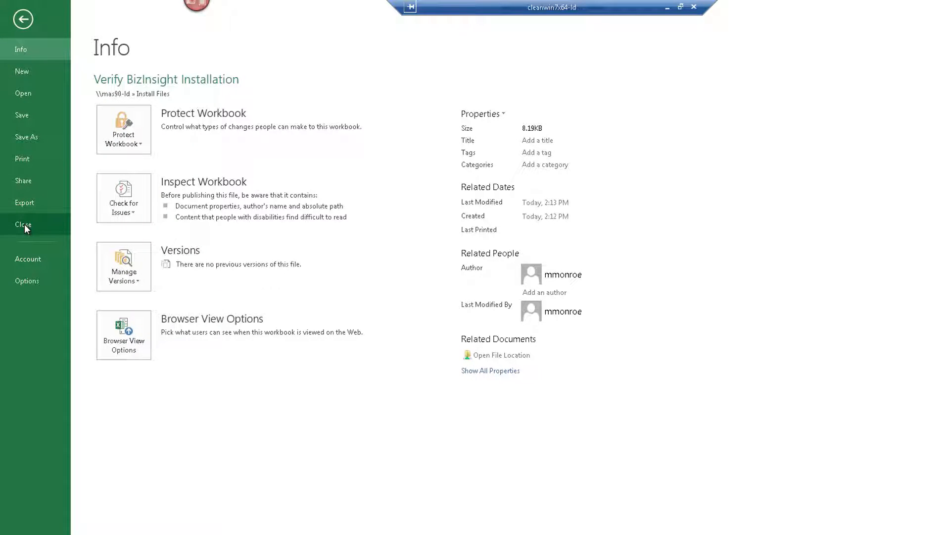
left_click(24, 225)
left_click(12, 8)
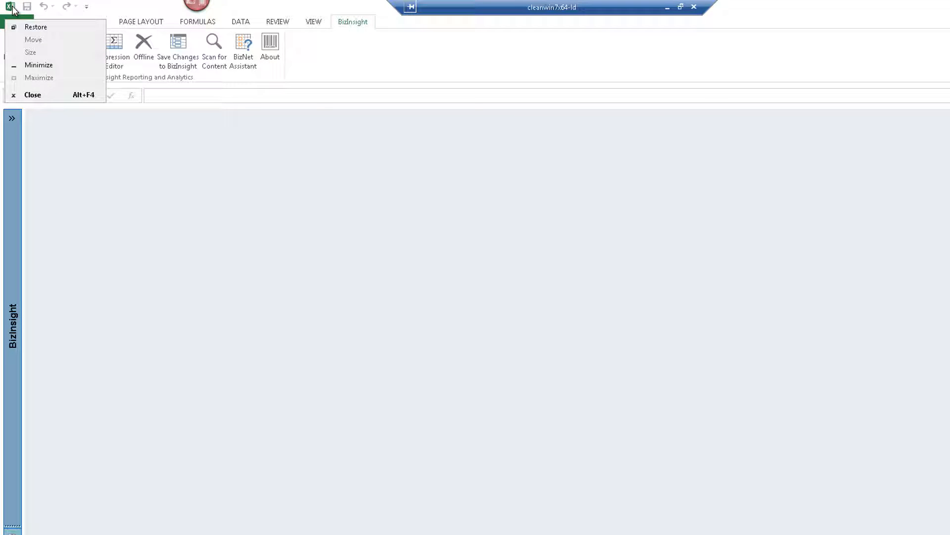
left_click(35, 99)
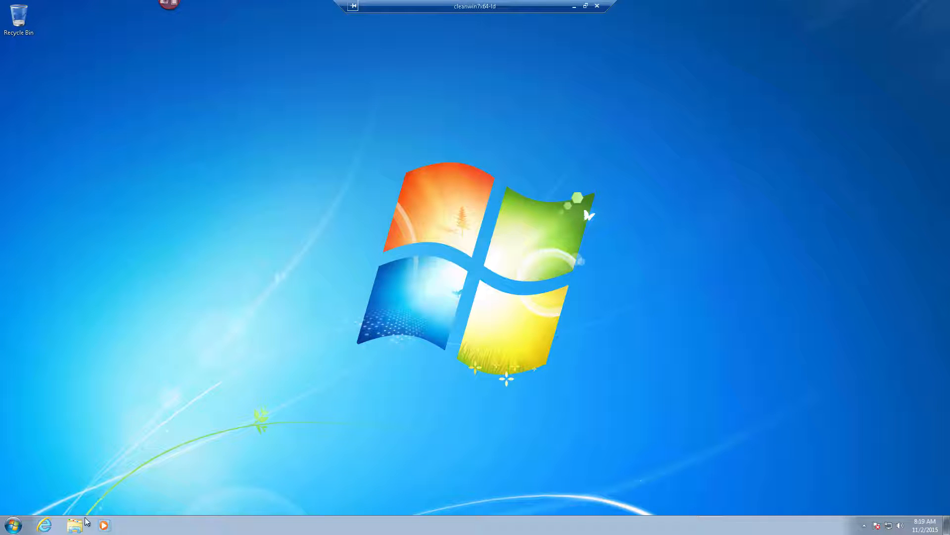
Browse to \\mas90-ld\Install Files\BizInsight Desktop Edition 1.2.7 and run its setup program
left_click(74, 525)
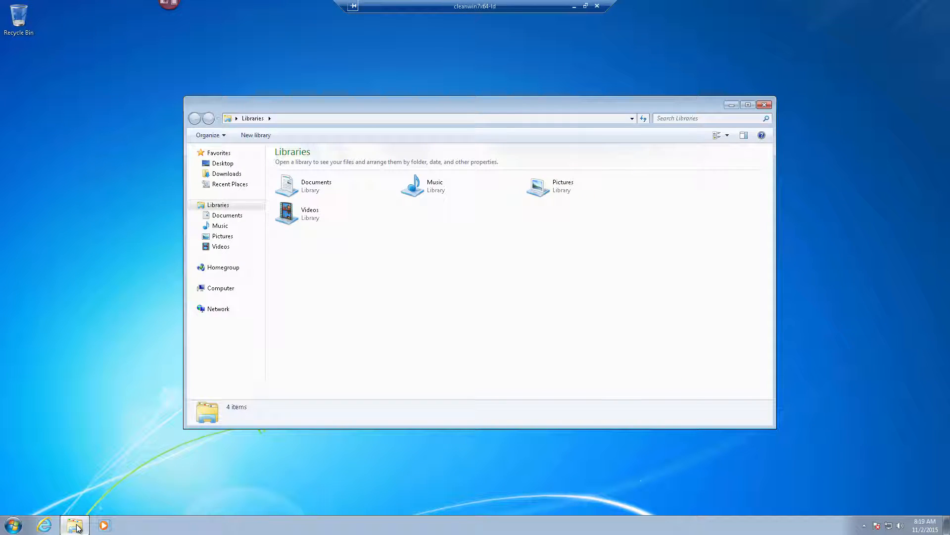
left_click(296, 119)
type("\\\\mas90")
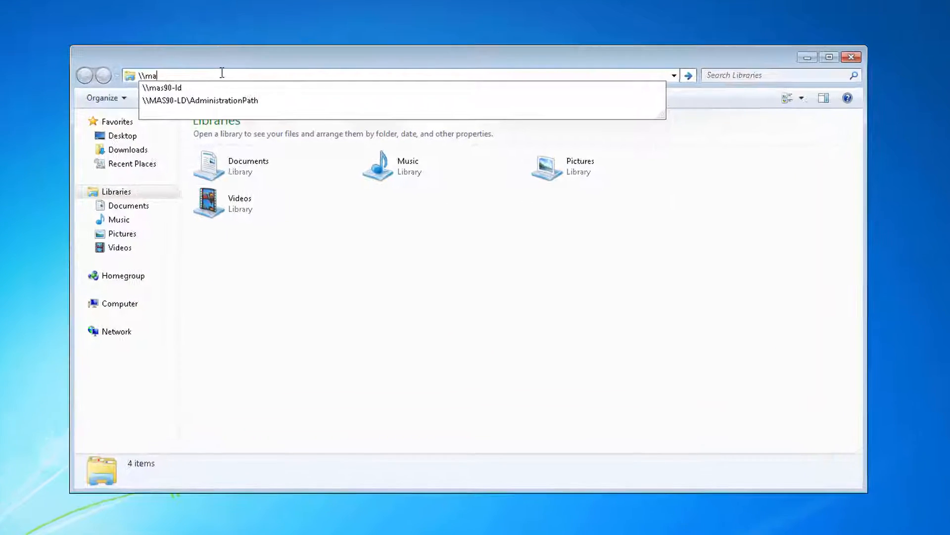
key("Down")
key("Return")
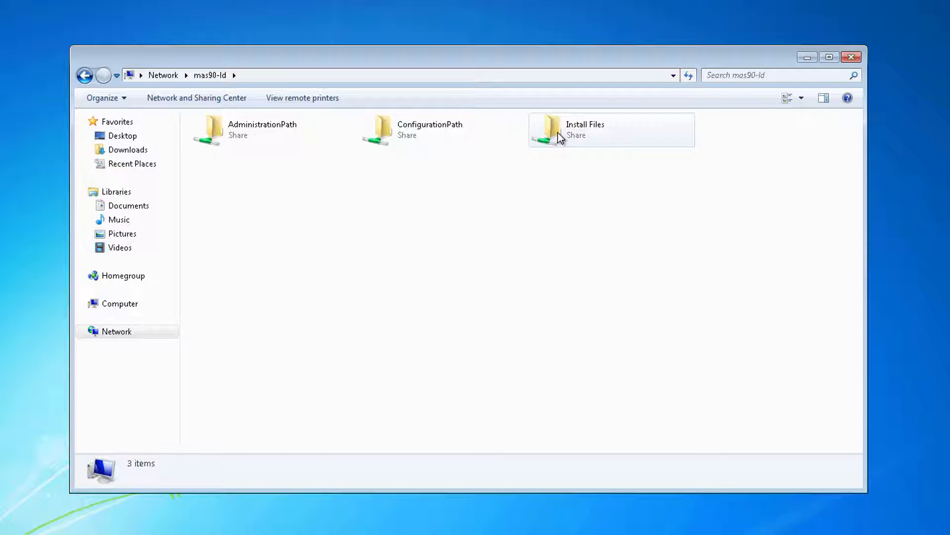
double_click(558, 132)
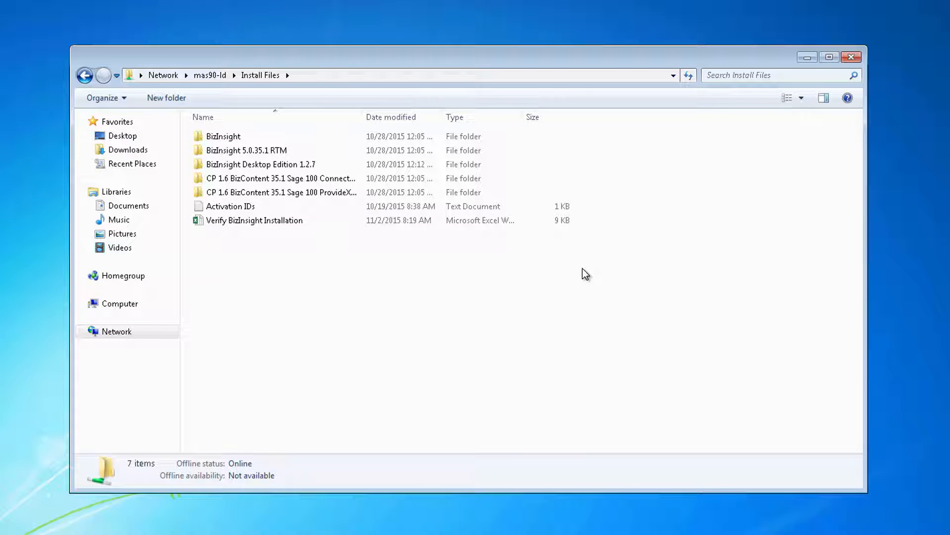
double_click(304, 167)
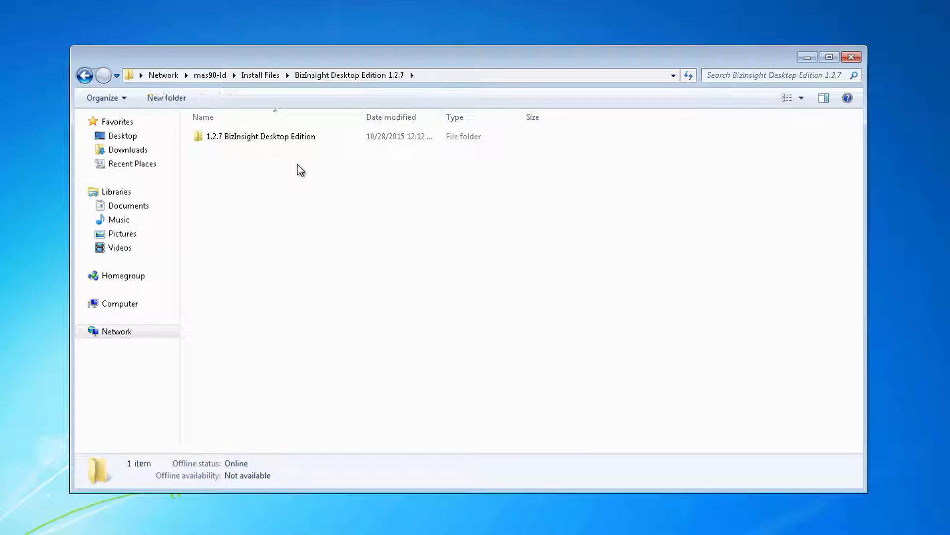
double_click(271, 137)
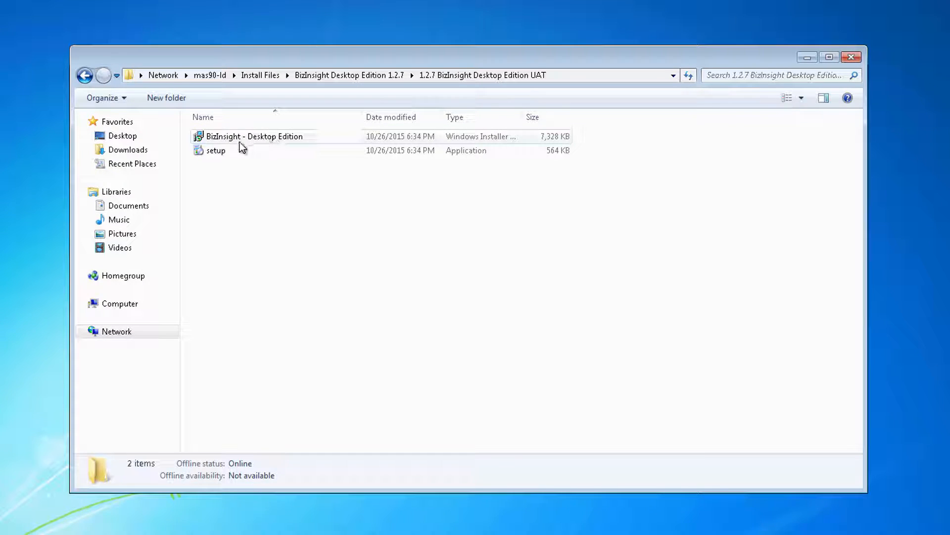
double_click(225, 150)
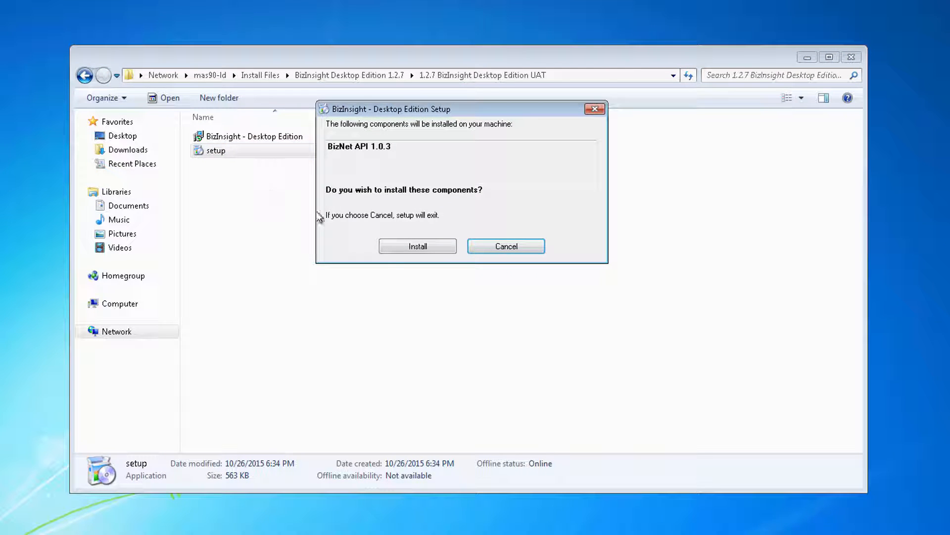
Agree to install BizNet API 1.0.3 and approve the administrator prompt with the admin password
left_click(444, 250)
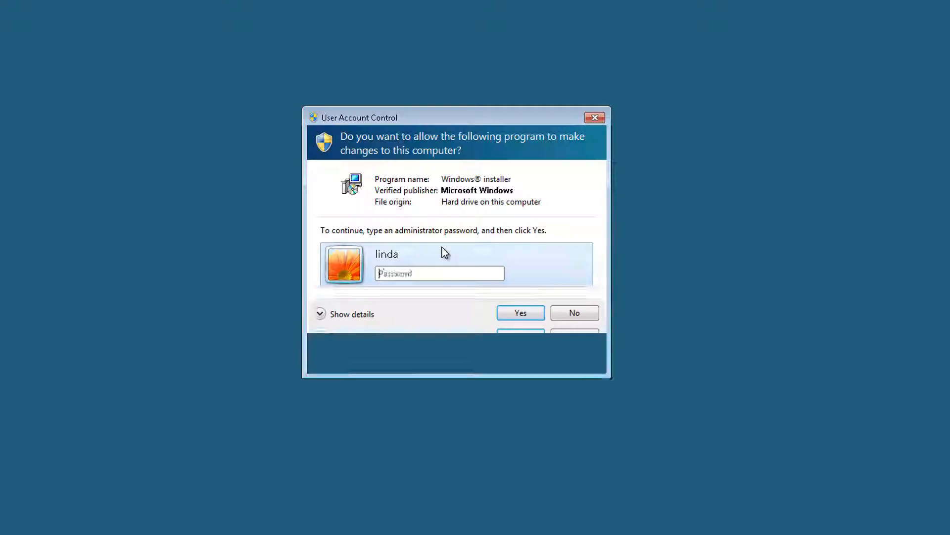
type("*****")
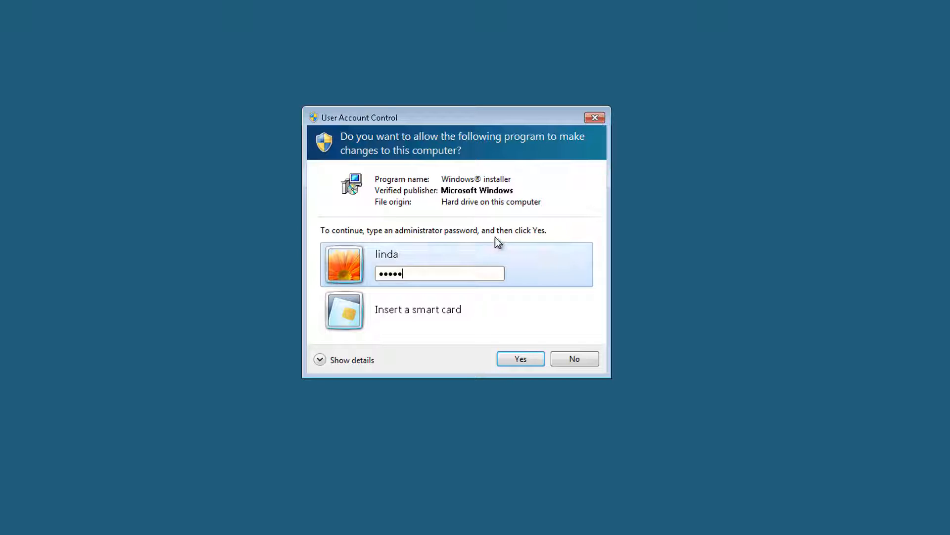
left_click(519, 359)
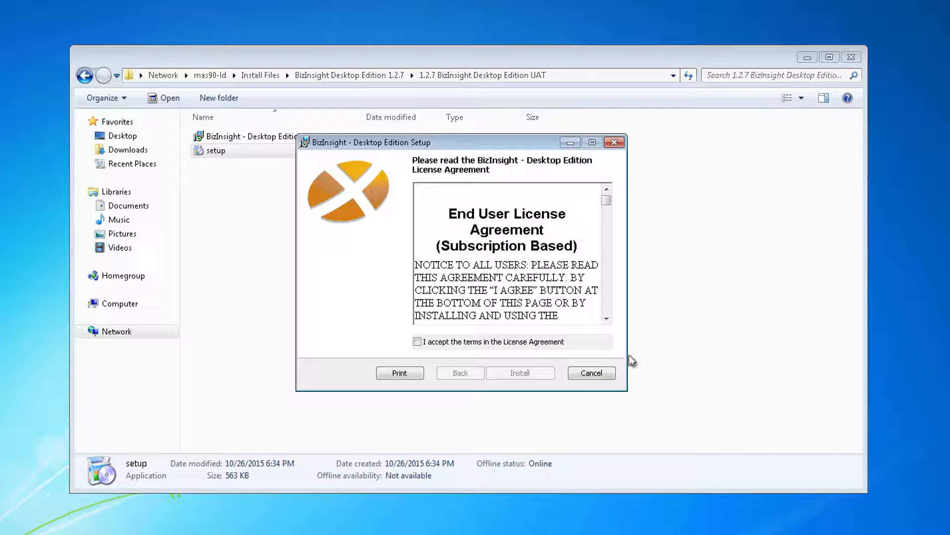
Accept the licence terms, install BizInsight Desktop Edition, and finish the wizard
left_click(515, 342)
left_click(534, 379)
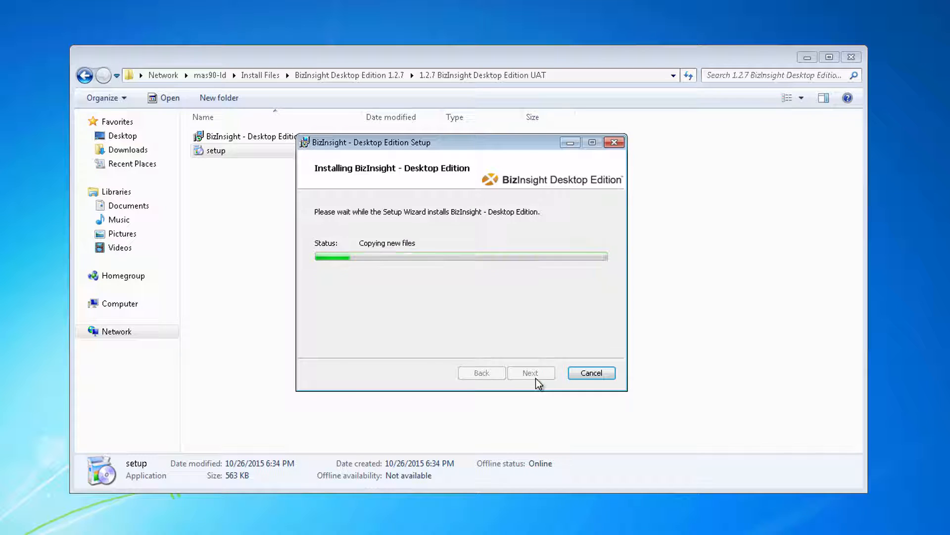
left_click(531, 373)
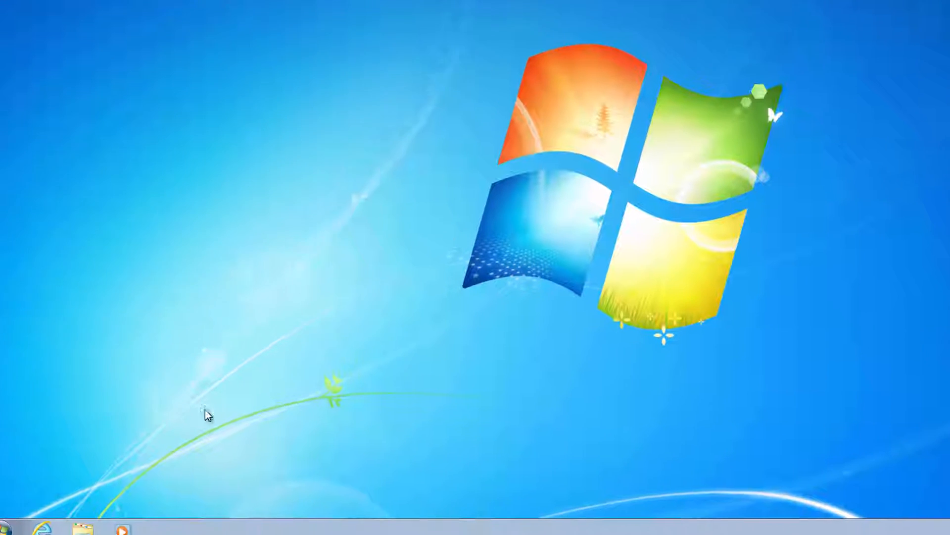
Launch Excel 2013 and create a blank workbook
left_click(17, 521)
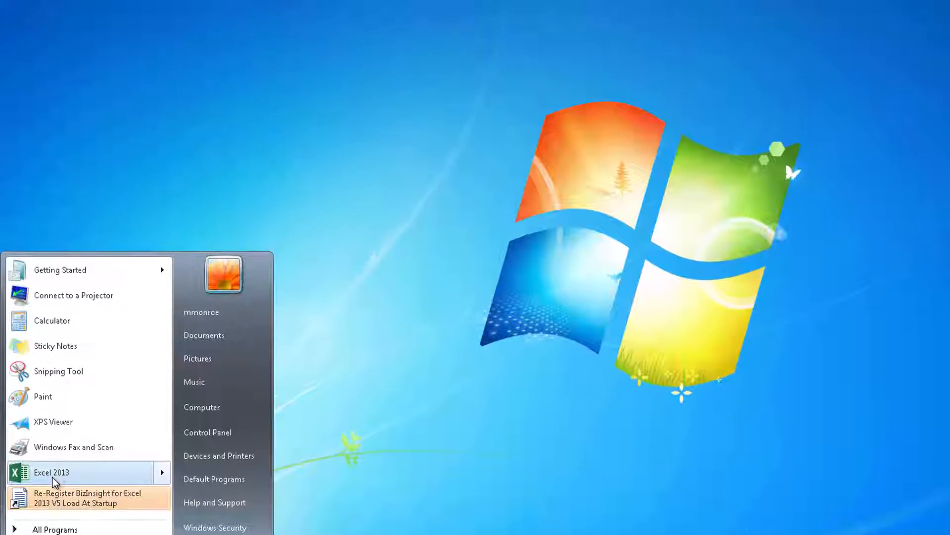
left_click(54, 406)
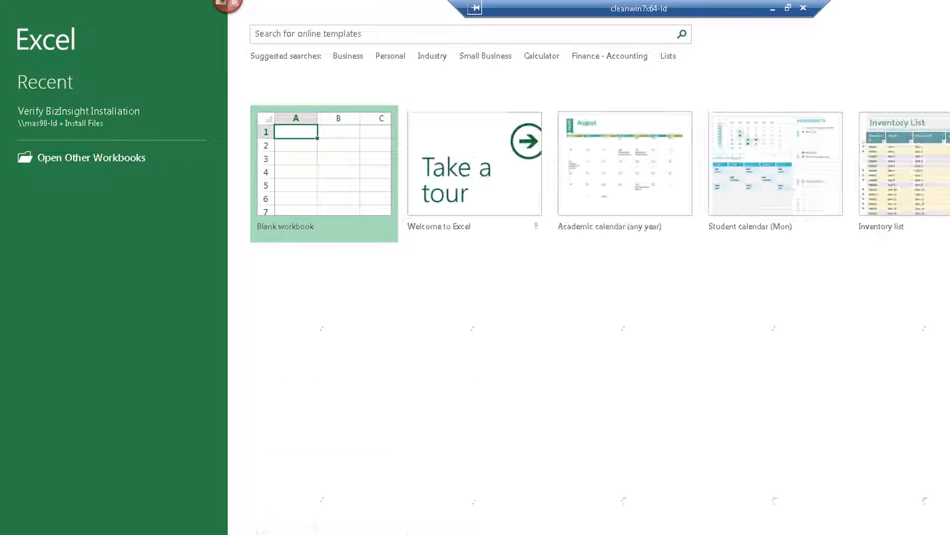
left_click(346, 165)
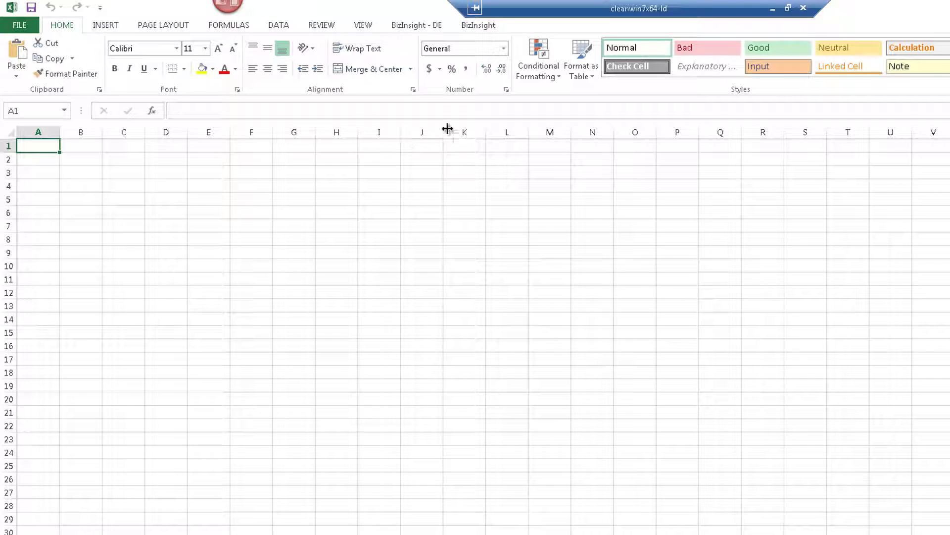
Open the BizInsight - DE licence activation window, then open Windows Explorer
left_click(481, 27)
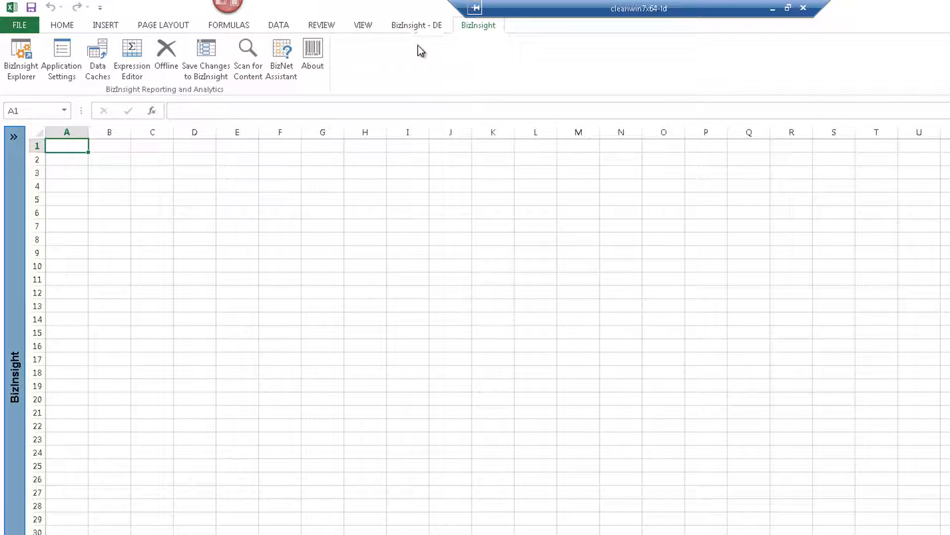
left_click(420, 27)
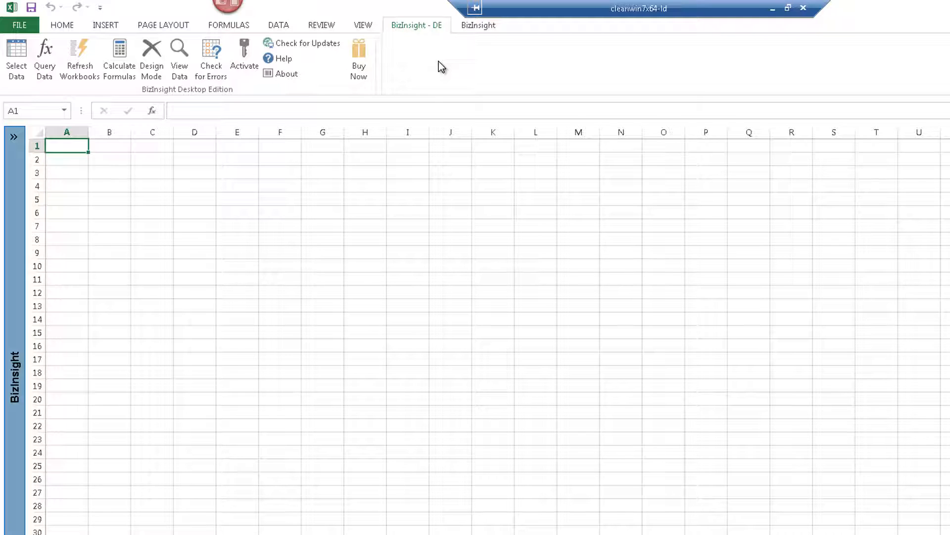
left_click(244, 56)
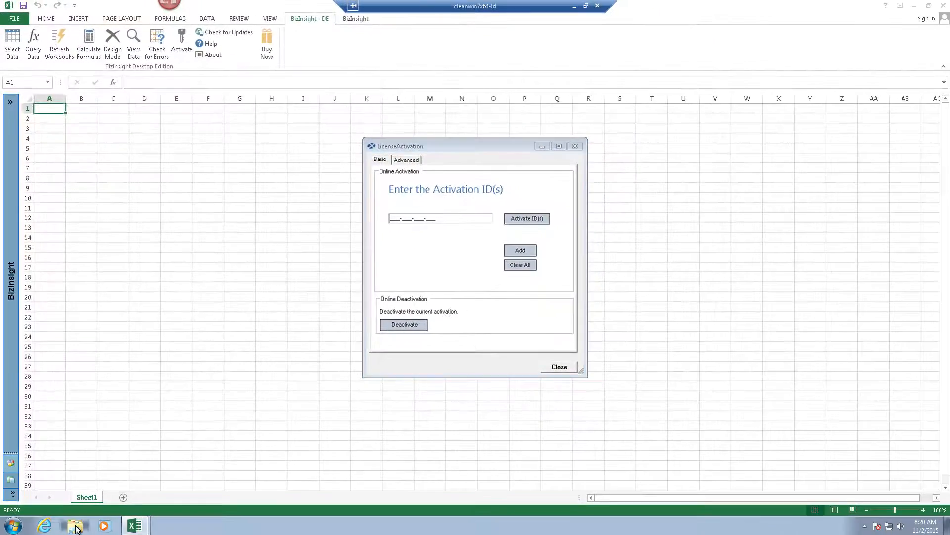
left_click(76, 528)
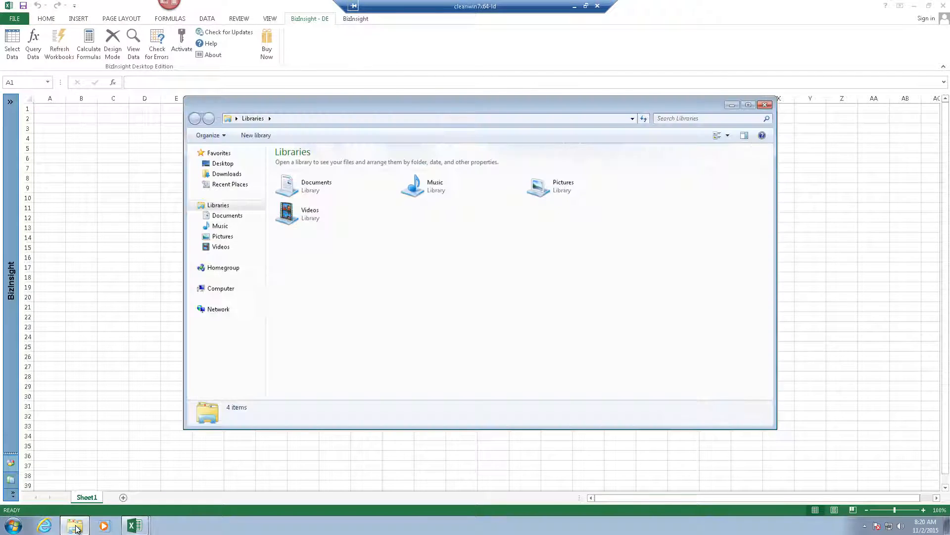
Open the Activation IDs text file in \\mas90-ld\Install Files
left_click(325, 119)
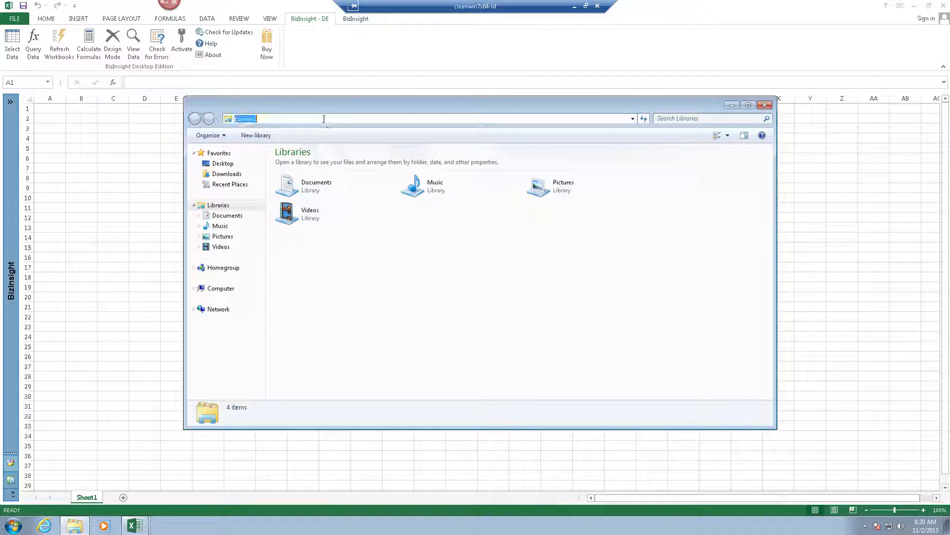
type("\\\\mas90-ld\\")
key("Return")
left_click(556, 168)
double_click(555, 167)
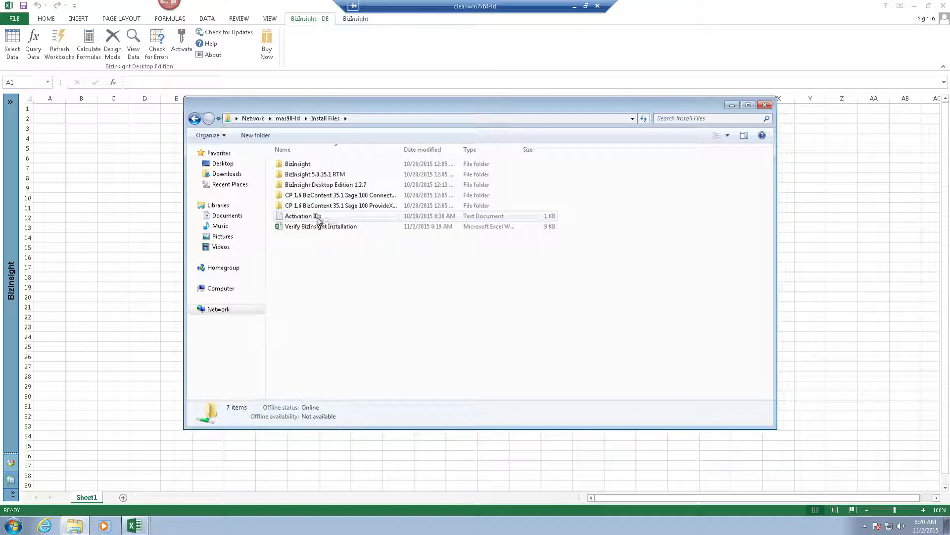
double_click(319, 217)
Copy the Desktop activation ID and close the Activation IDs file
left_click_drag(155, 63, 72, 61)
right_click(99, 62)
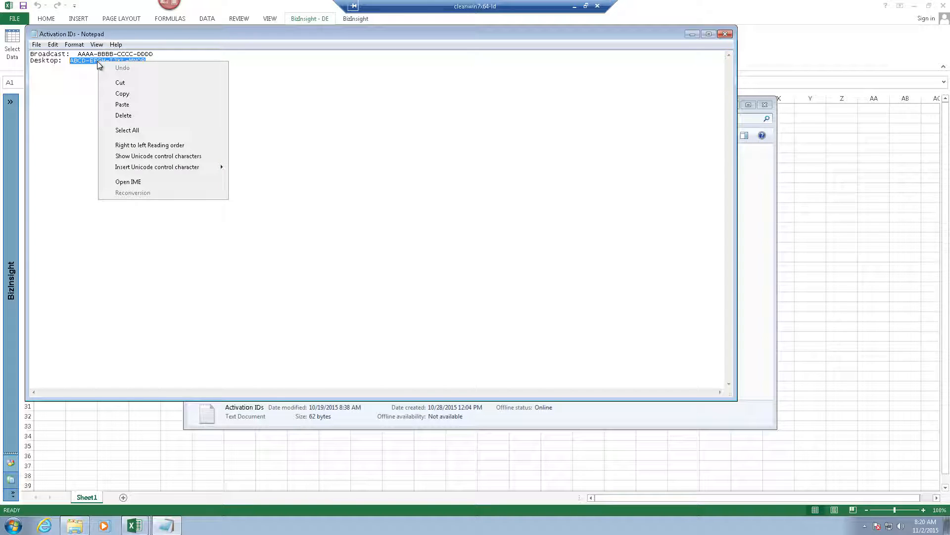
left_click(121, 93)
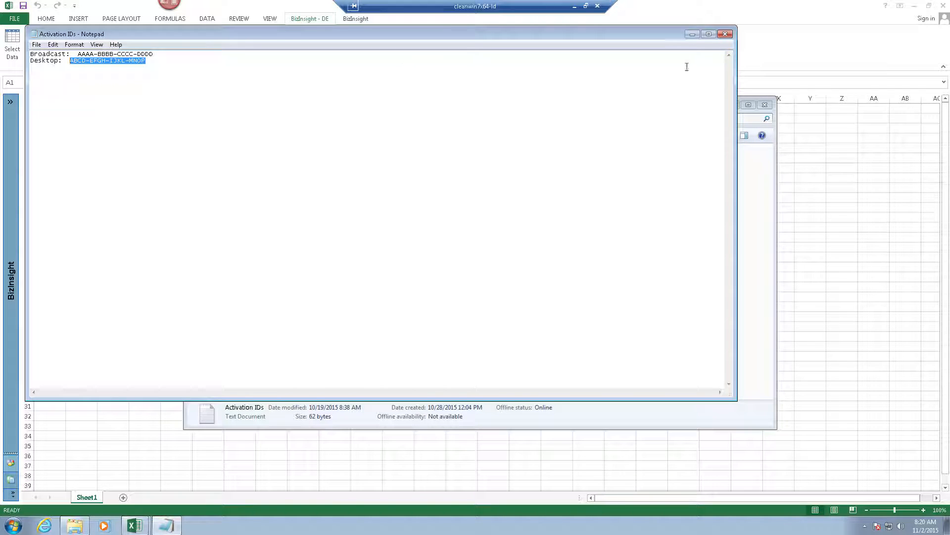
left_click(725, 34)
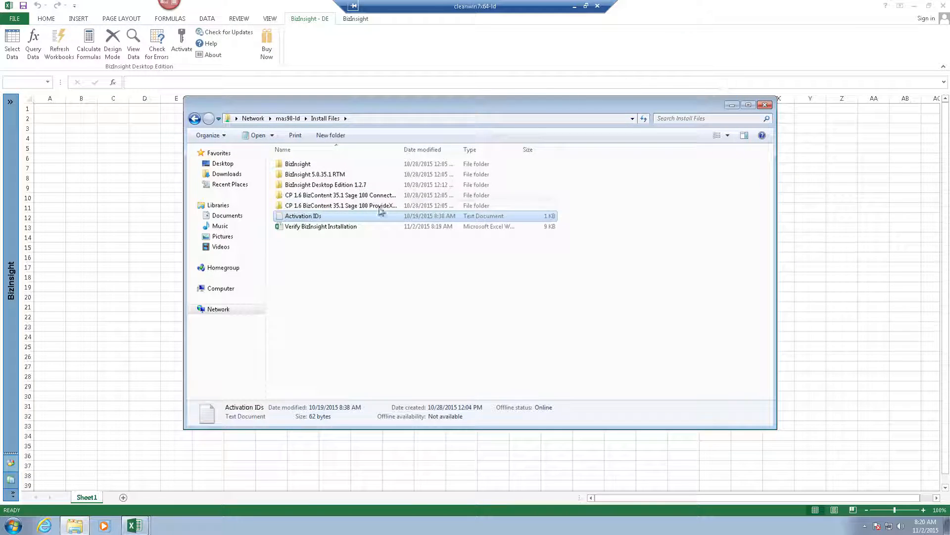
Paste the Desktop activation ID into the activation field, activate it, and close the window
left_click(308, 55)
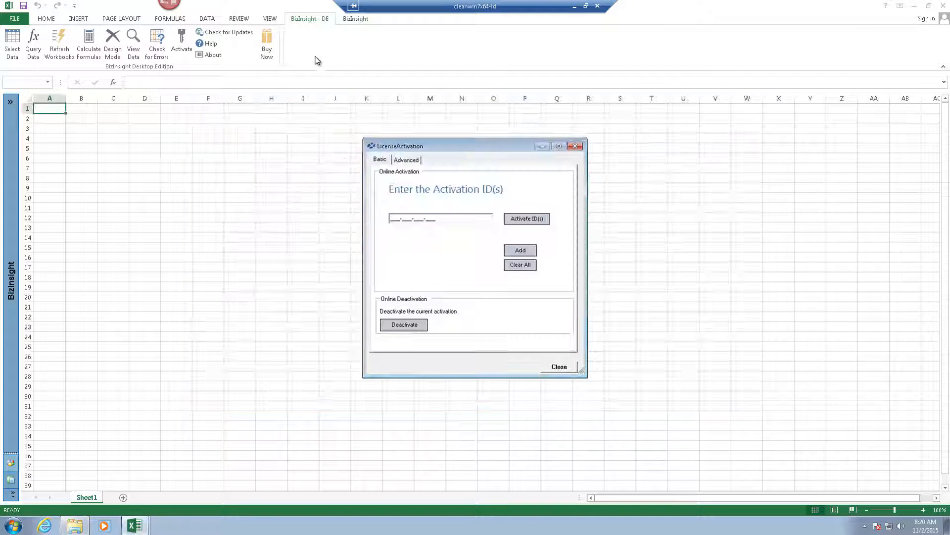
right_click(397, 218)
left_click(425, 259)
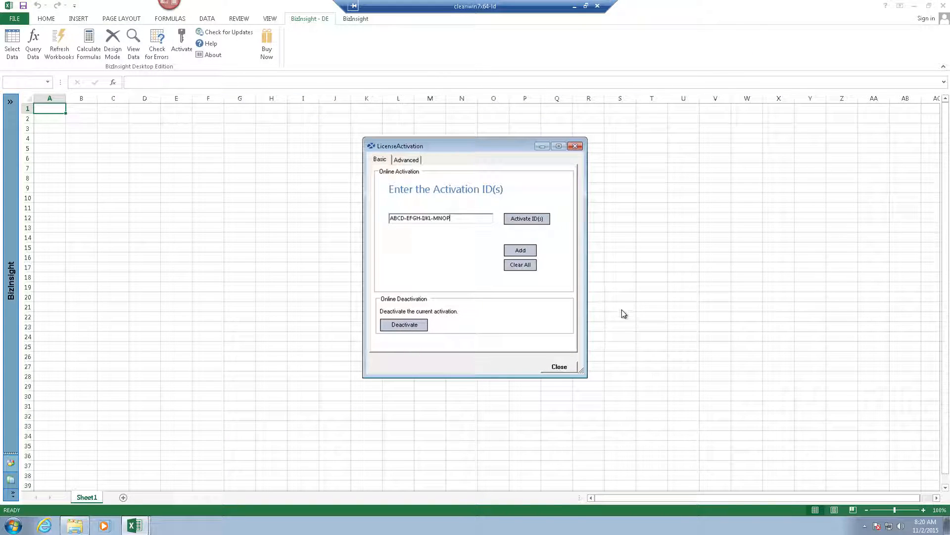
left_click(547, 222)
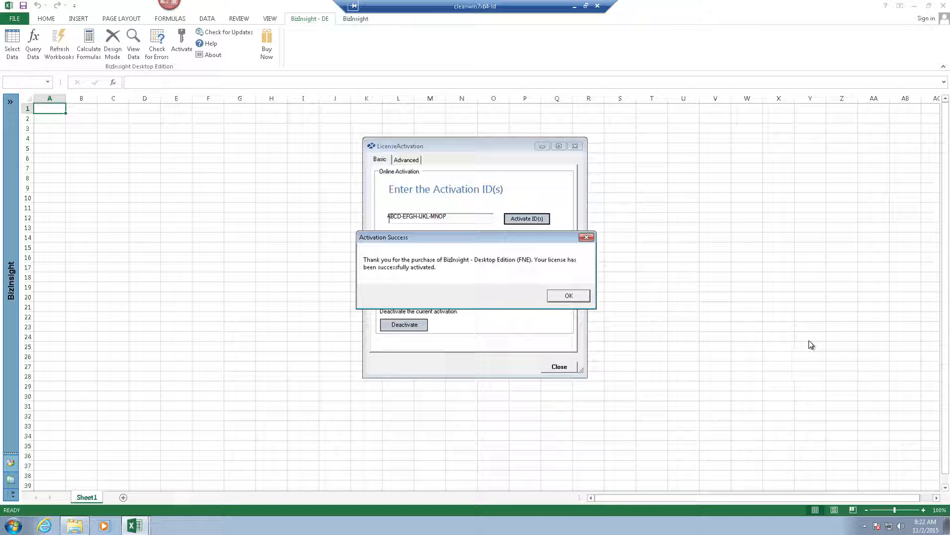
left_click(585, 296)
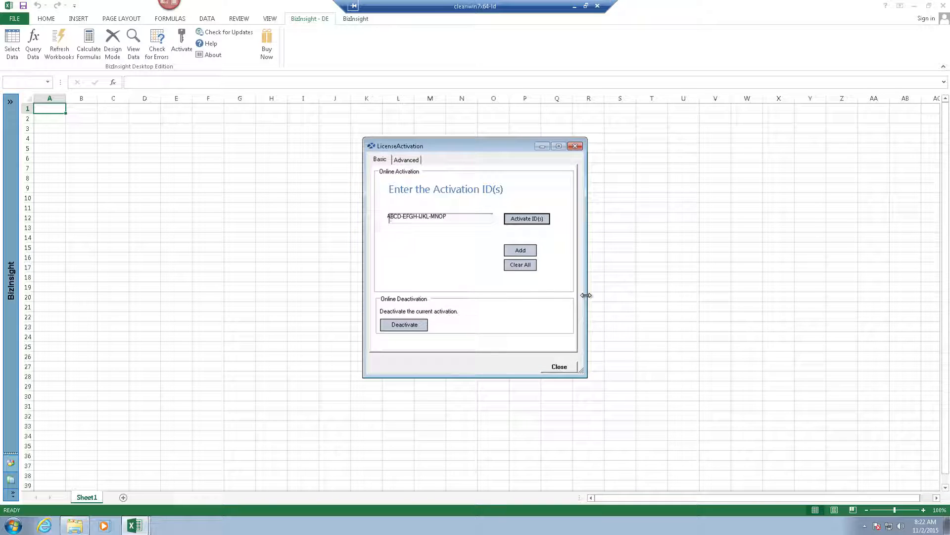
left_click(579, 367)
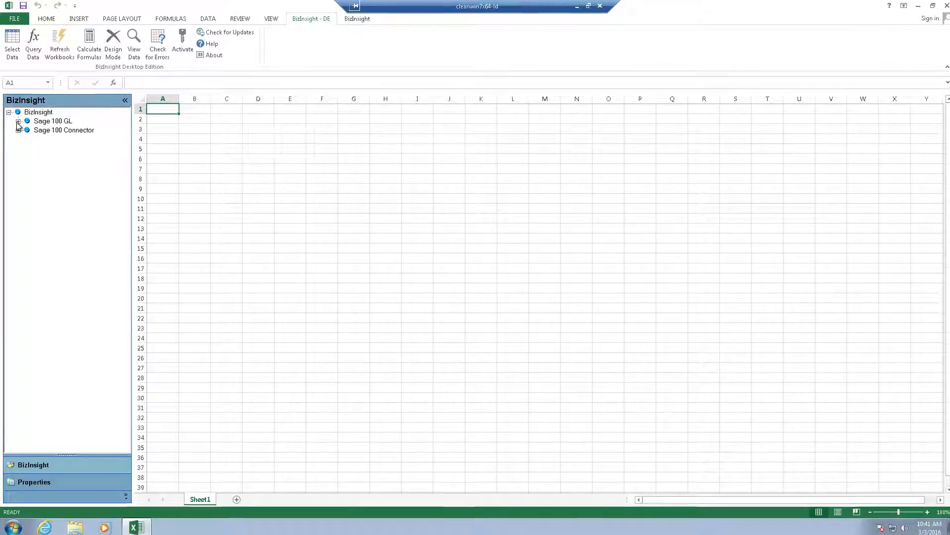
Place the Sage 100 Connector MAS90AR Invoice Detail By Invoice Date report at cell B9
left_click(18, 129)
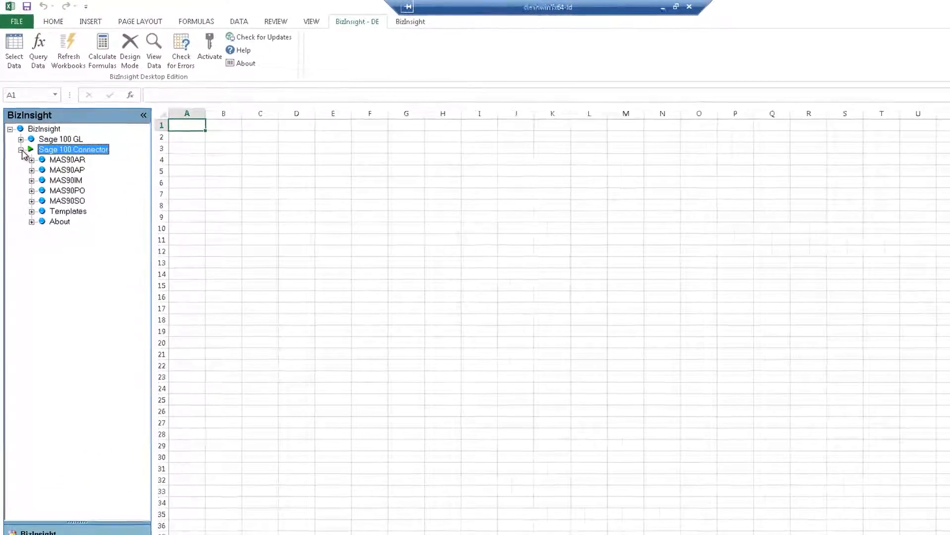
left_click(34, 180)
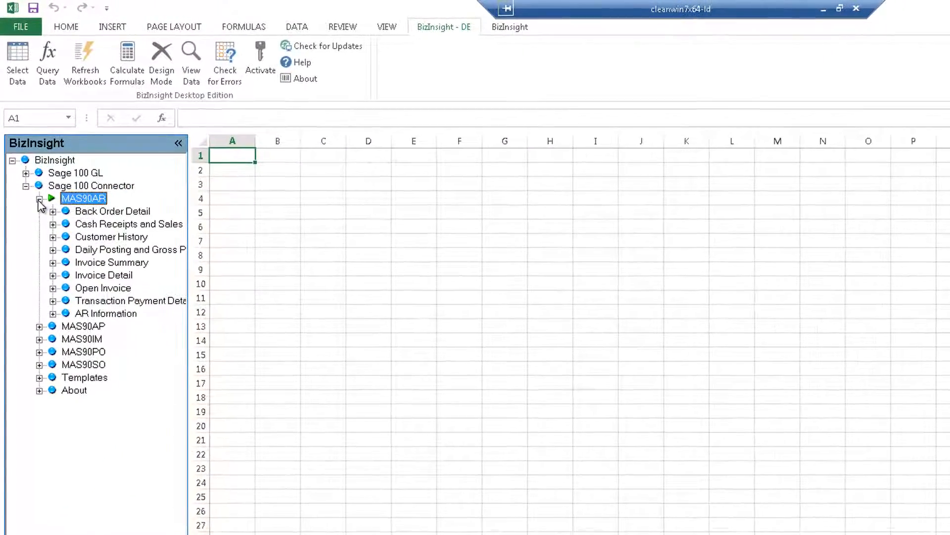
left_click(53, 275)
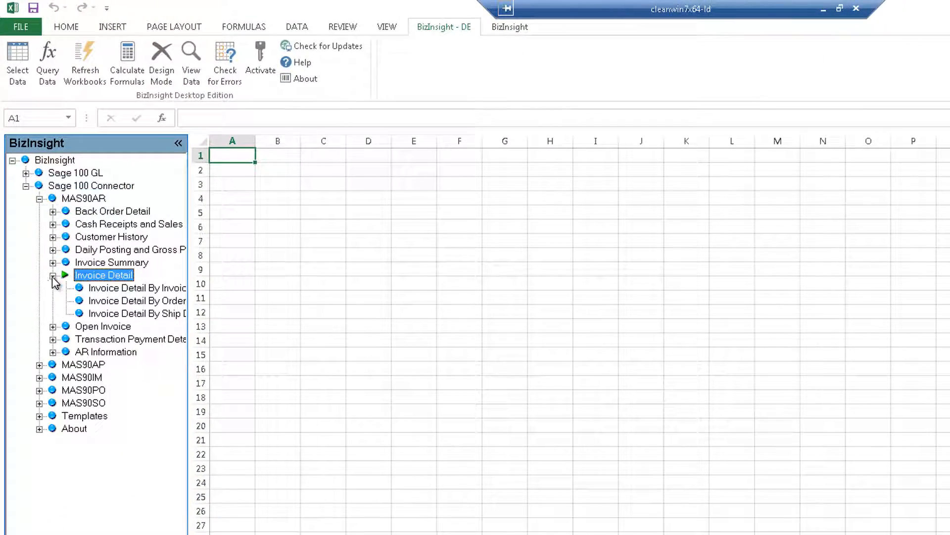
left_click(105, 290)
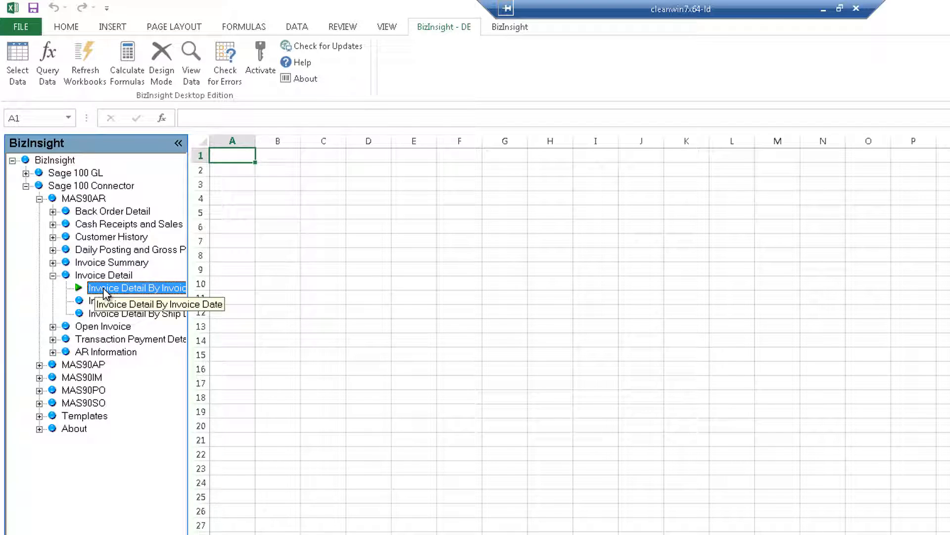
left_click_drag(105, 292, 261, 281)
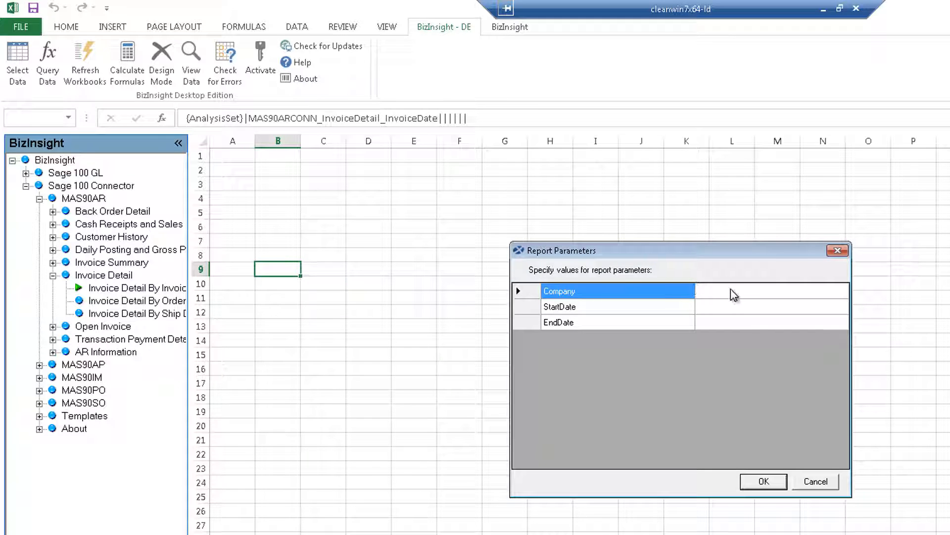
Run the report for company ABC from 5/1/2010 to 5/30/2010
left_click(731, 292)
type("ABC")
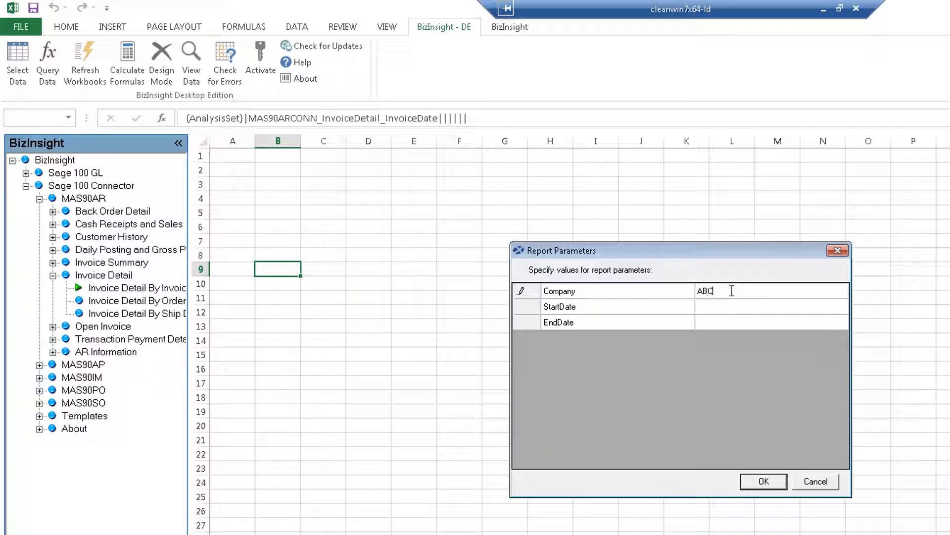
key("Return")
type("5/1/2010")
key("Return")
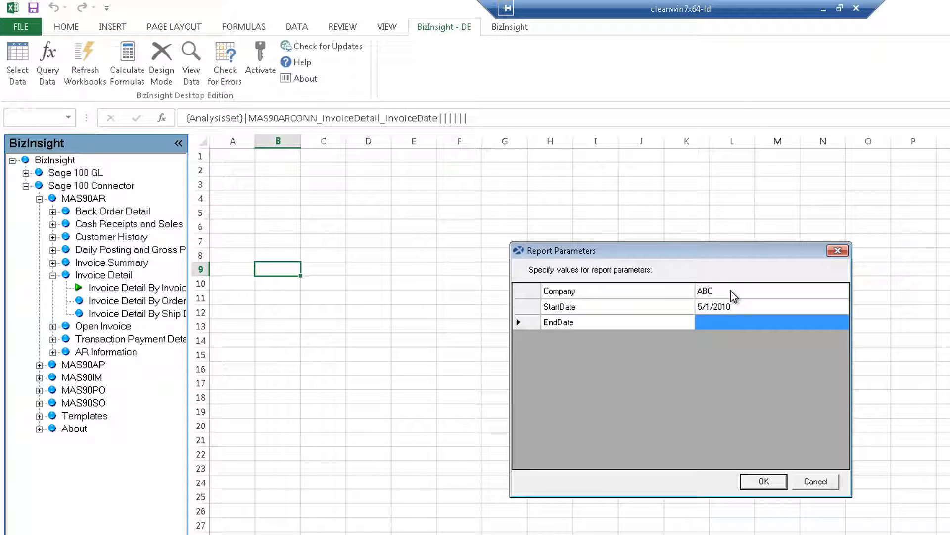
type("5/30/201")
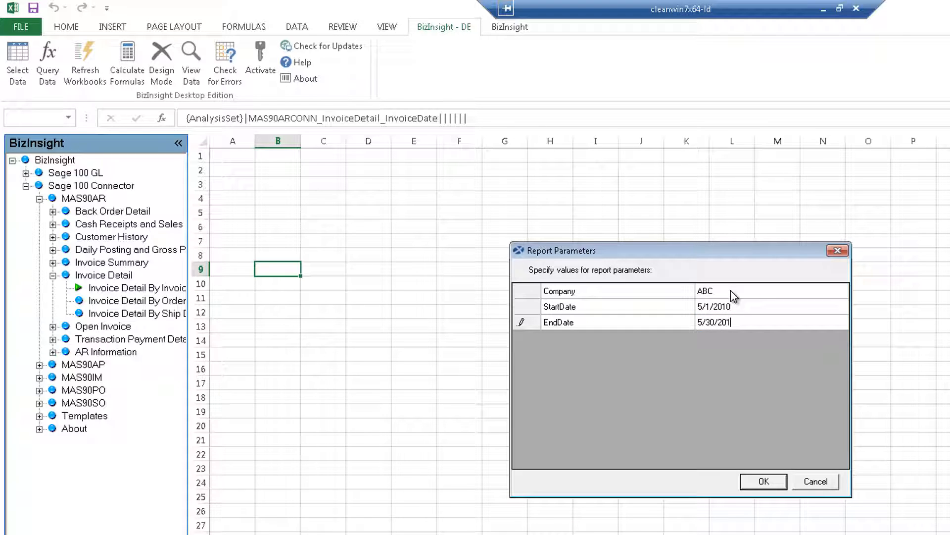
type("0")
left_click(758, 482)
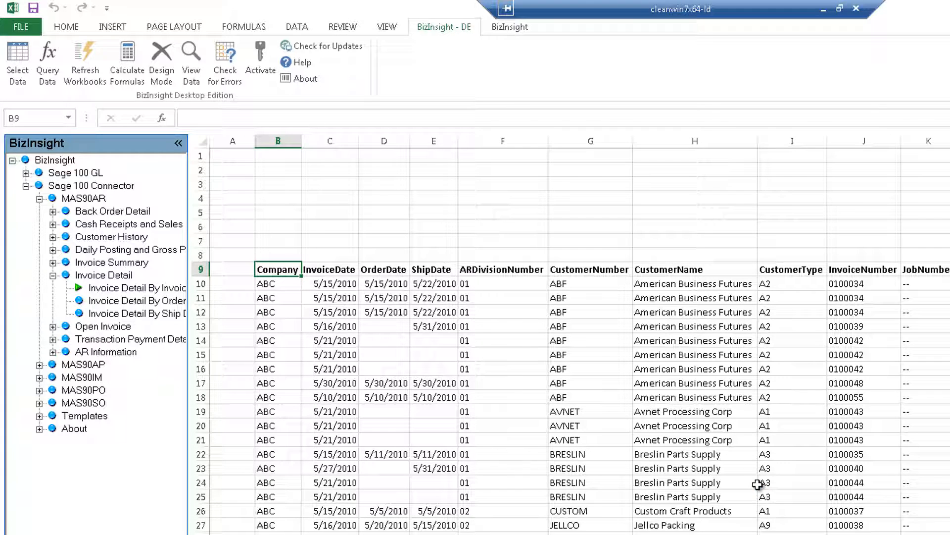
Load the invoice detail range as query data, accepting the column formats
left_click(18, 54)
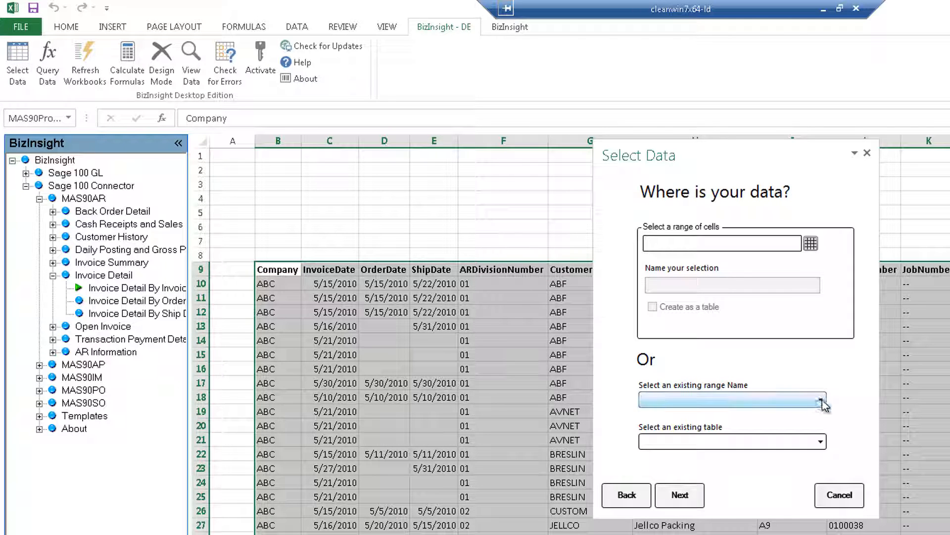
left_click(822, 400)
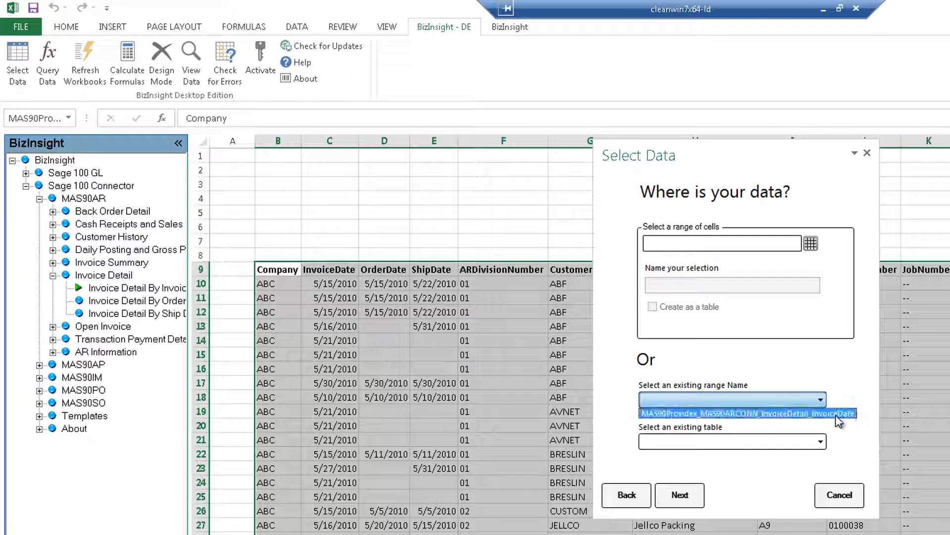
left_click(836, 415)
left_click(689, 491)
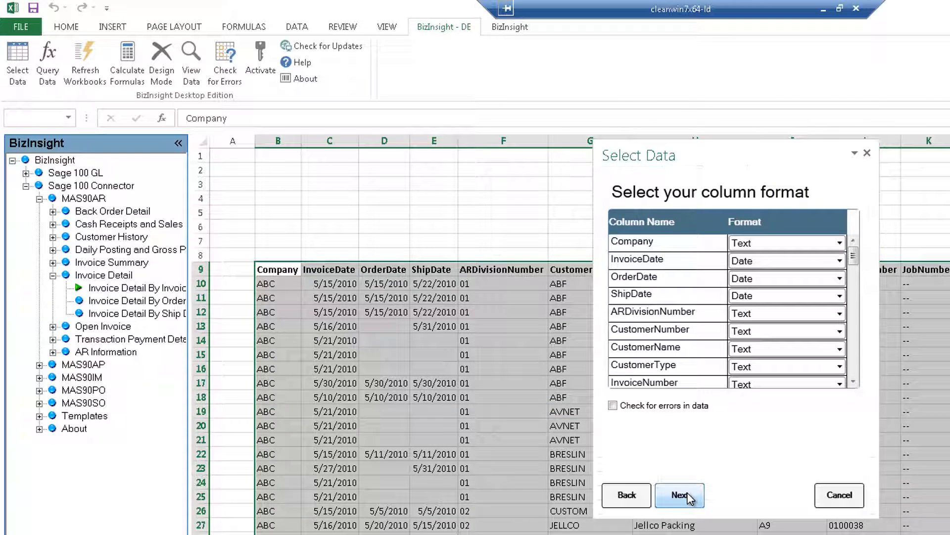
left_click(687, 492)
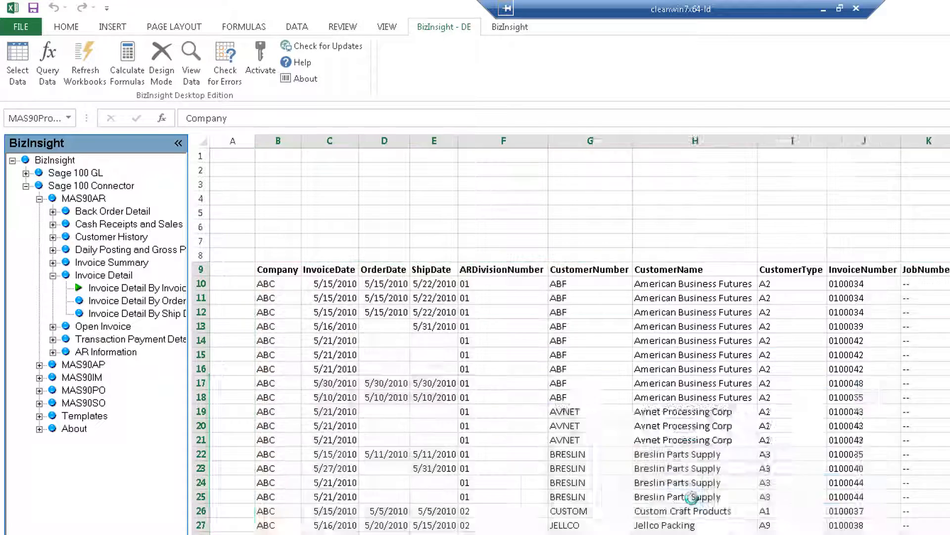
left_click(799, 424)
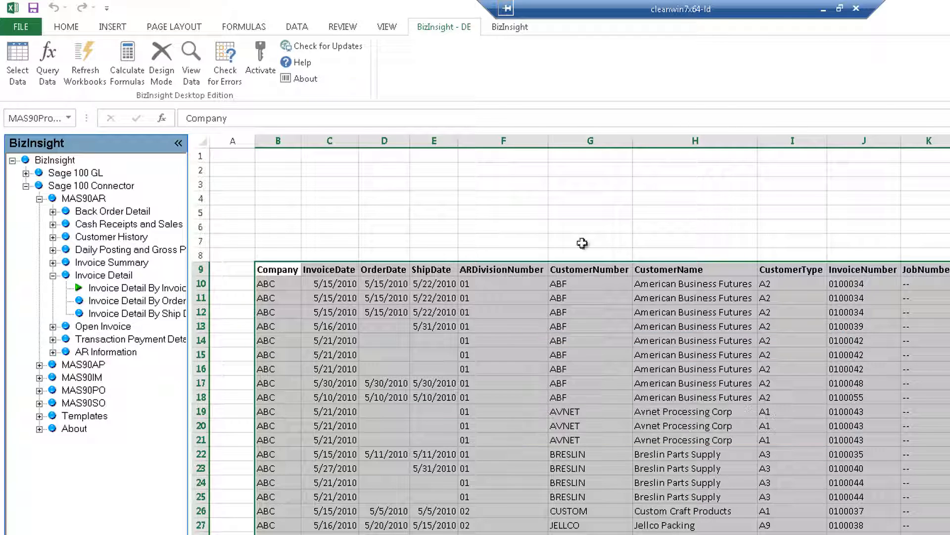
Start a SuperFunction query in B4 summing LineSalesAmount from the invoice detail data set
left_click(297, 201)
left_click(47, 59)
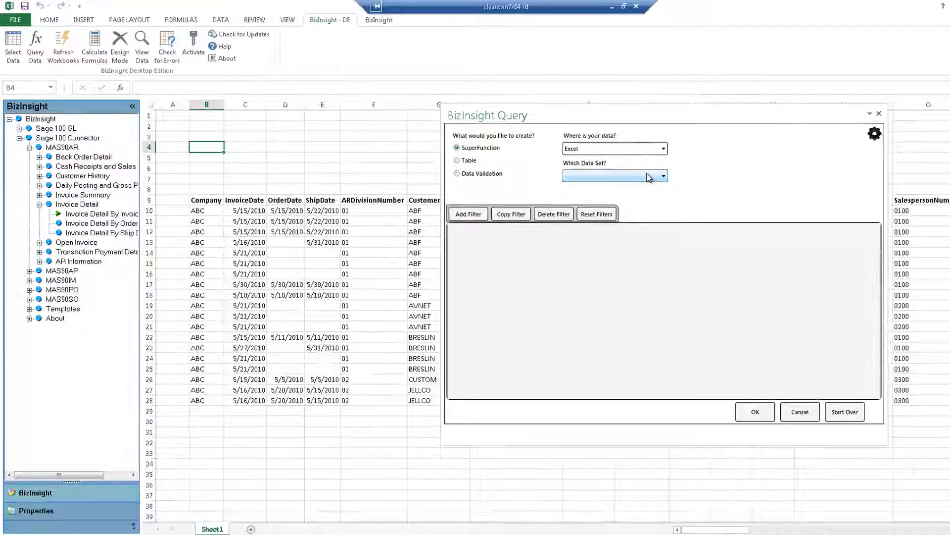
left_click(657, 178)
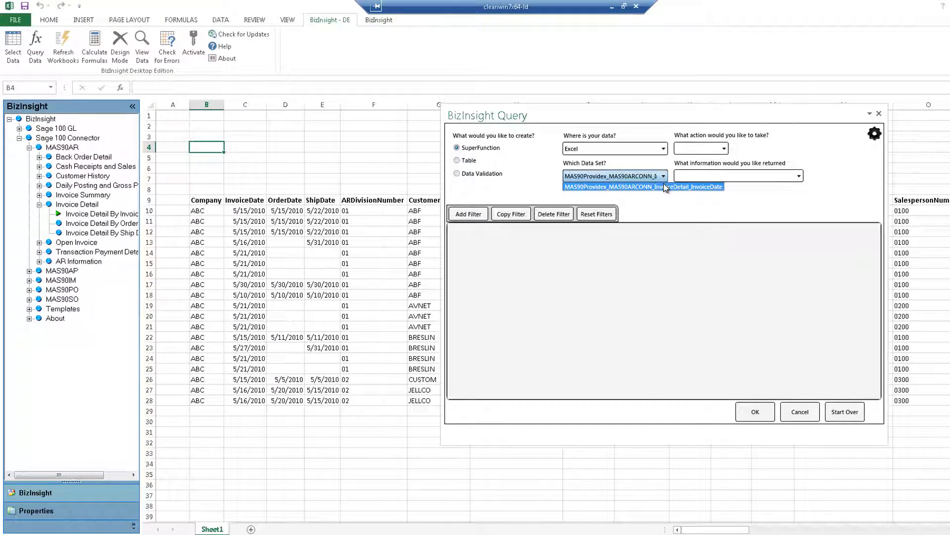
left_click(665, 187)
left_click(725, 148)
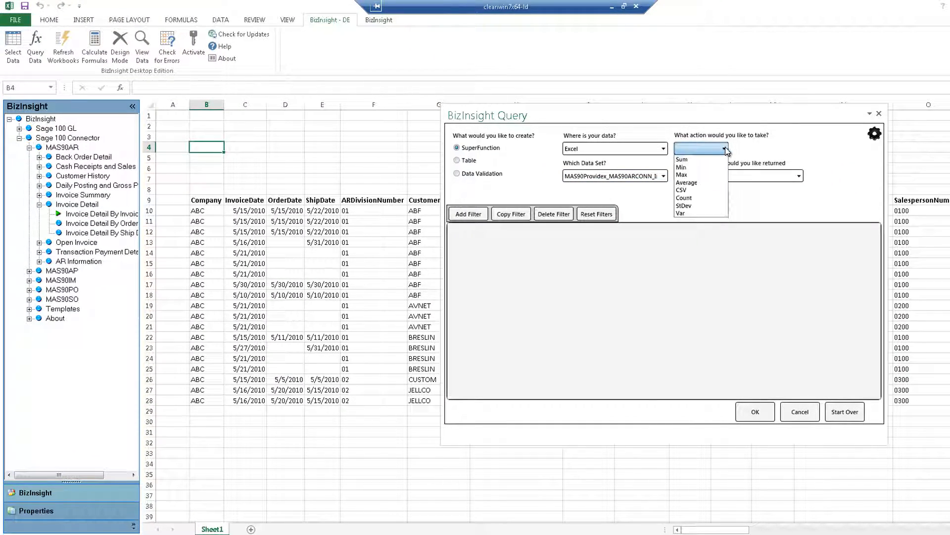
left_click(684, 159)
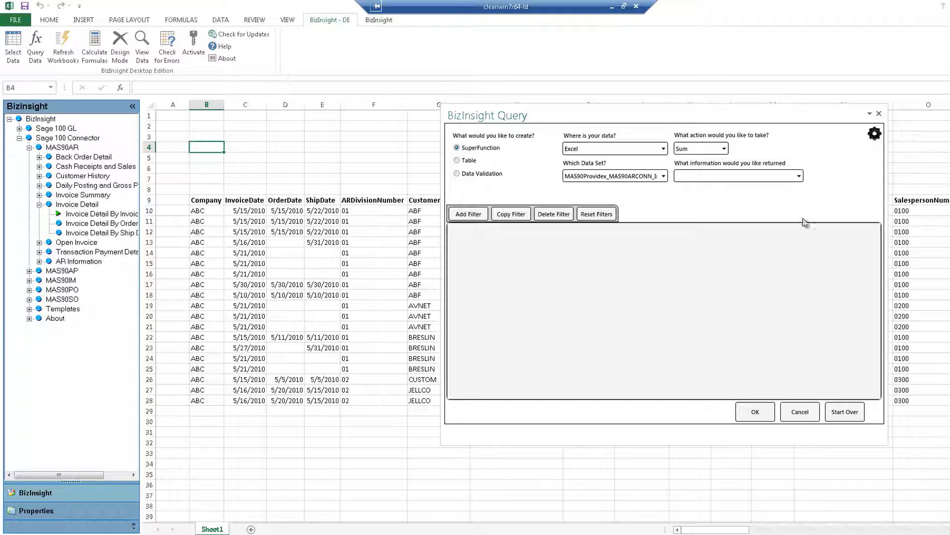
left_click(798, 177)
left_click_drag(796, 240, 798, 281)
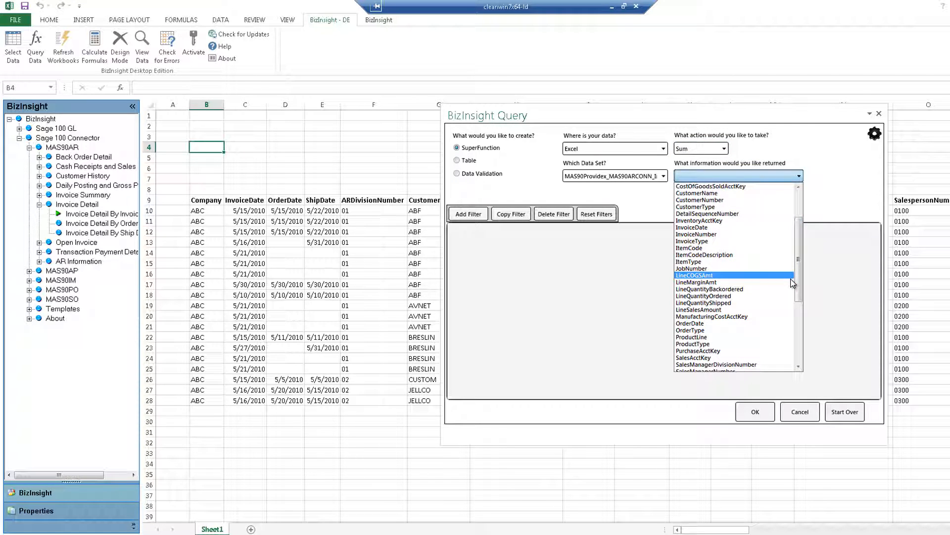
left_click(732, 310)
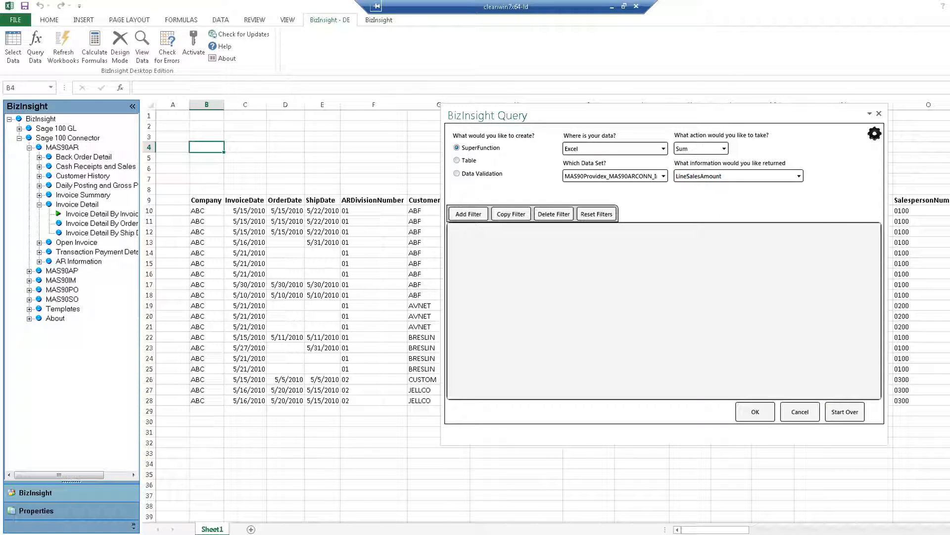
Filter the query to CustomerName = American Business Futures and place it in B4
left_click(469, 214)
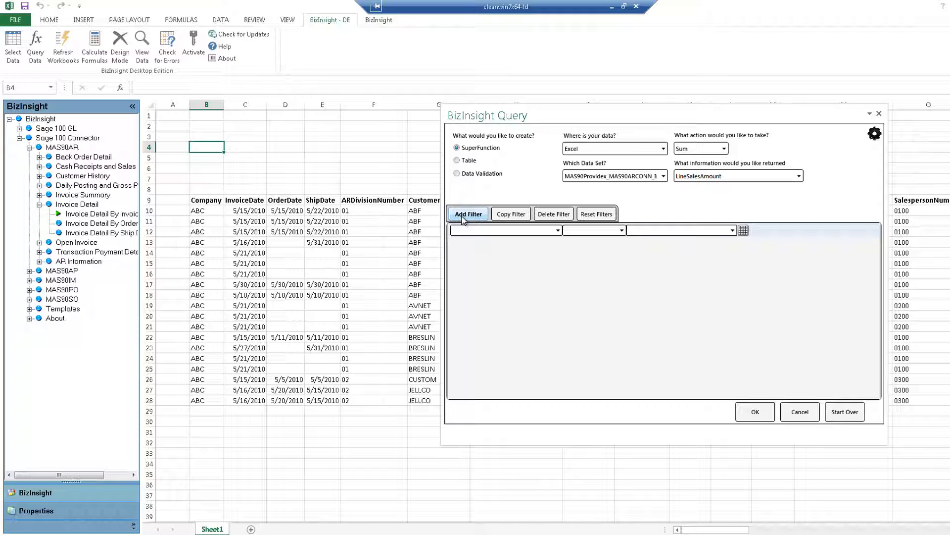
left_click(557, 231)
scroll(500, 267, "down", 1)
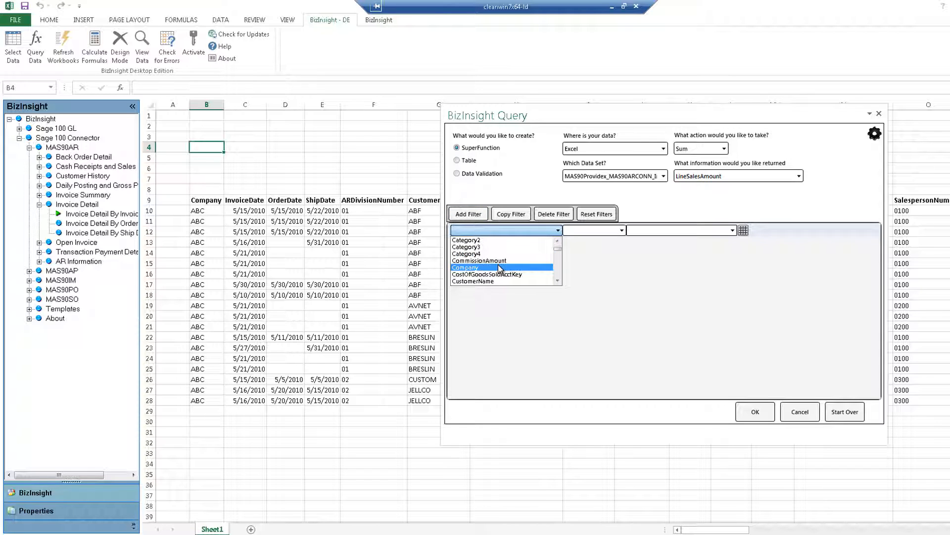
left_click(498, 280)
left_click(619, 231)
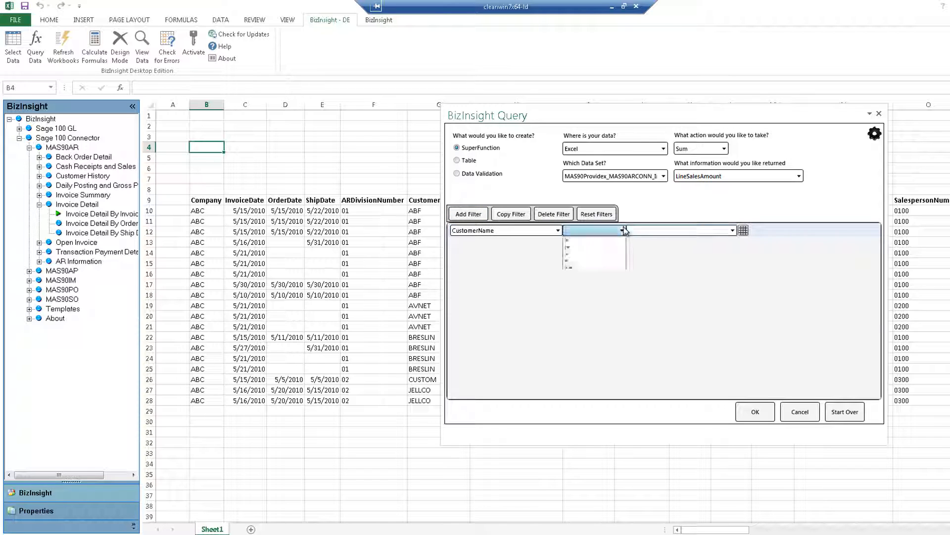
left_click(576, 240)
left_click(732, 231)
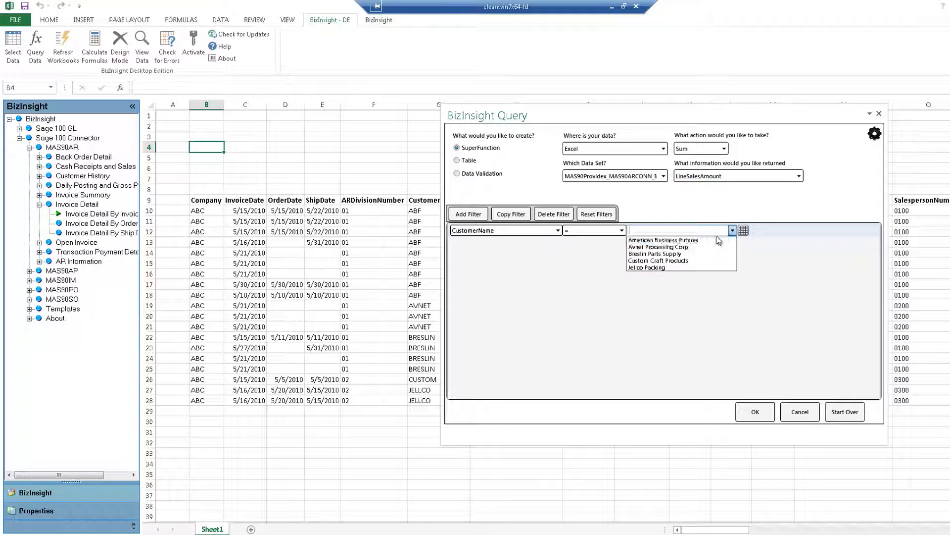
left_click(683, 240)
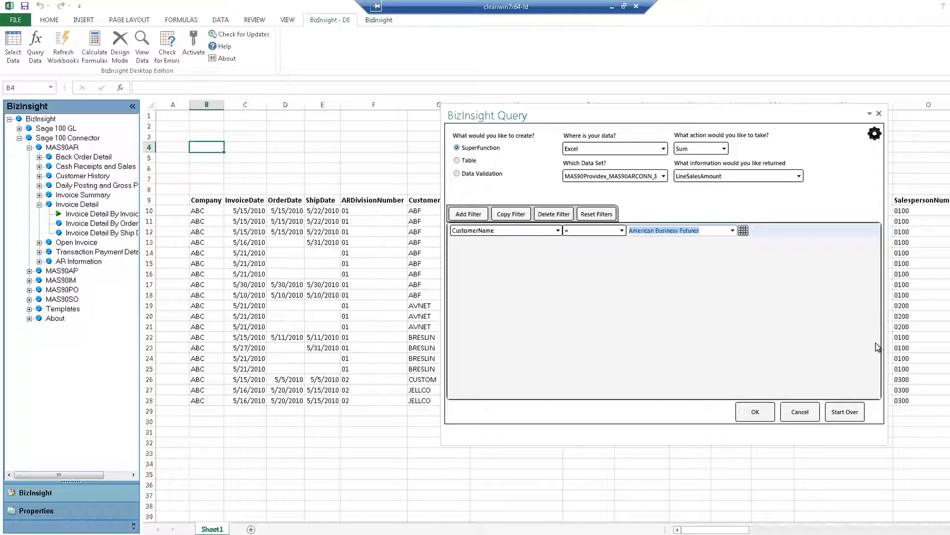
left_click(765, 411)
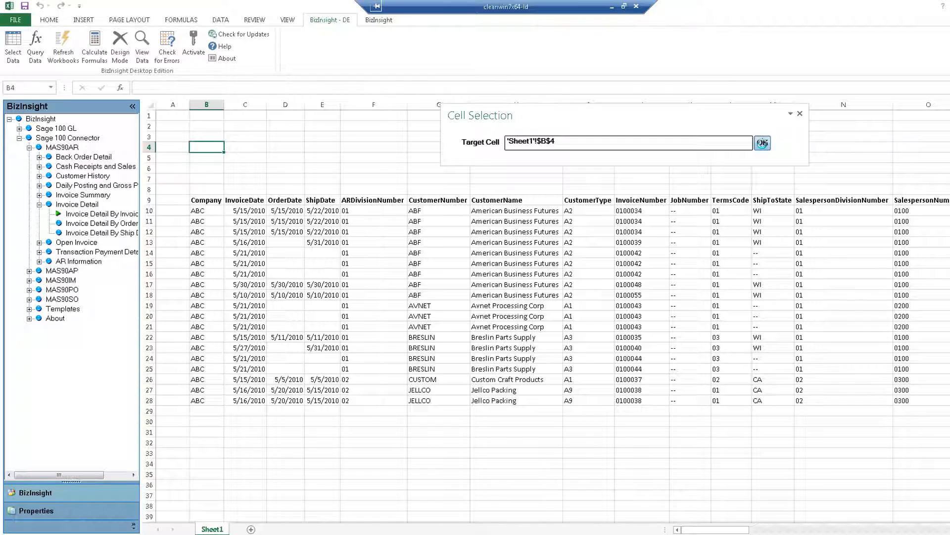
left_click(762, 143)
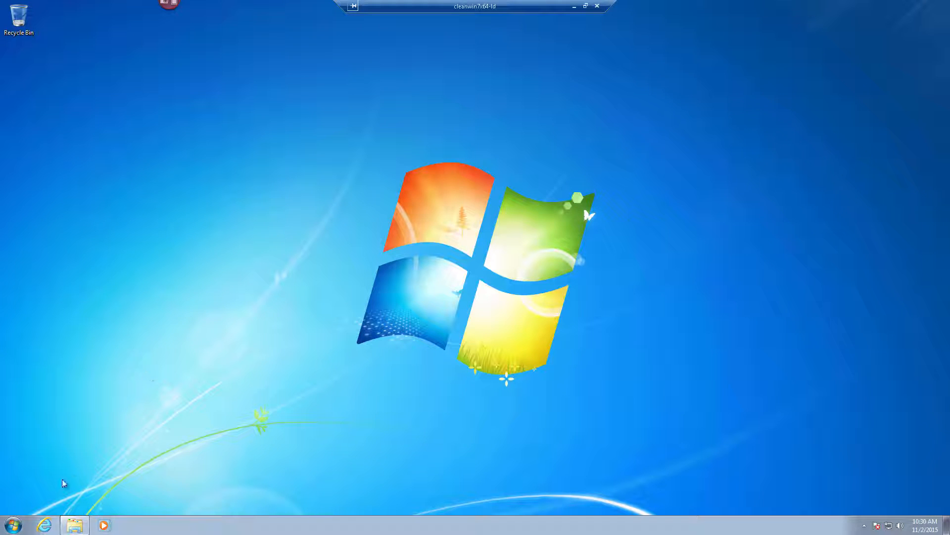
Launch Excel 2013 with a new blank workbook
left_click(14, 524)
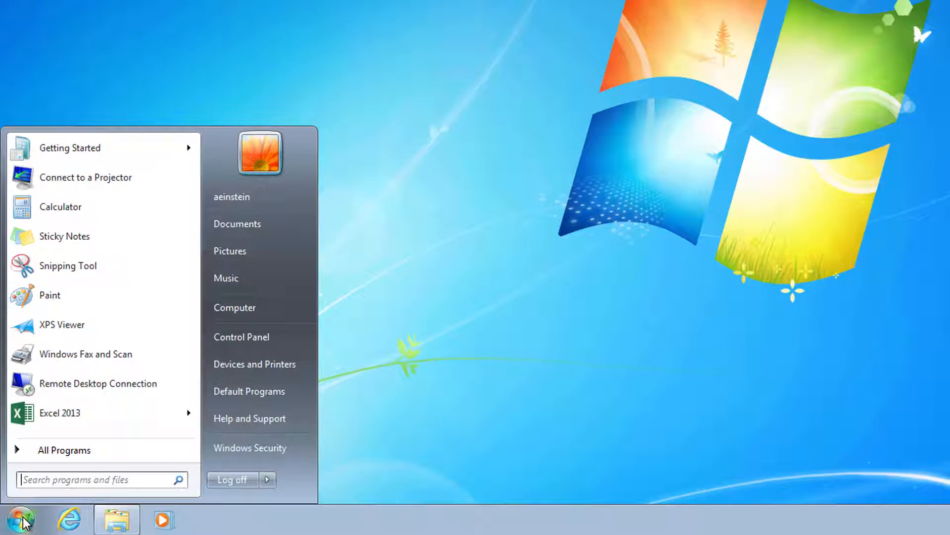
left_click(62, 412)
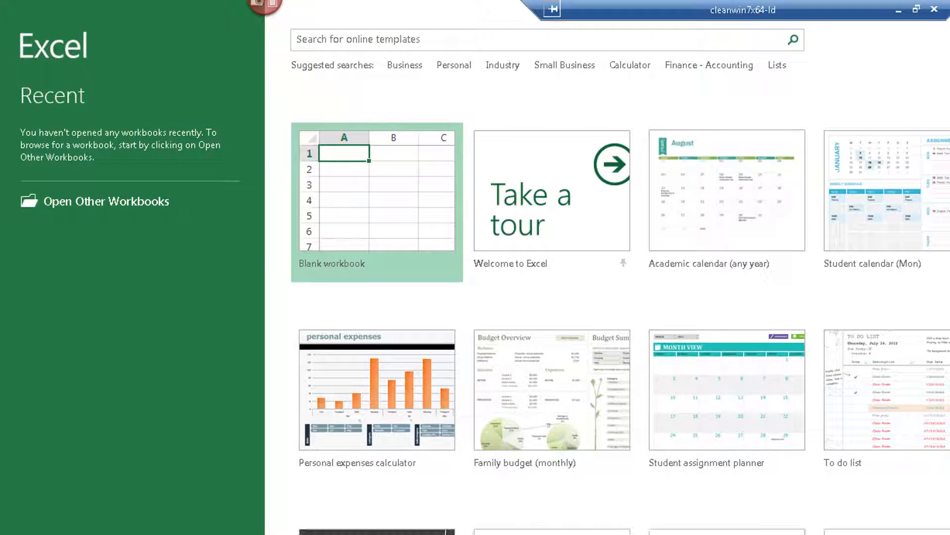
left_click(399, 203)
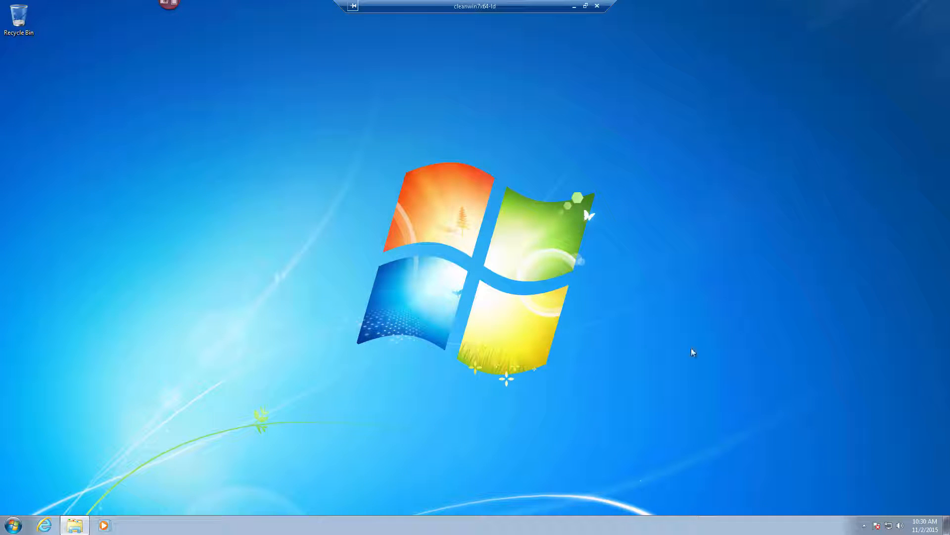
Open the C:\BizInsight\reg5 folder in Windows Explorer
left_click(73, 525)
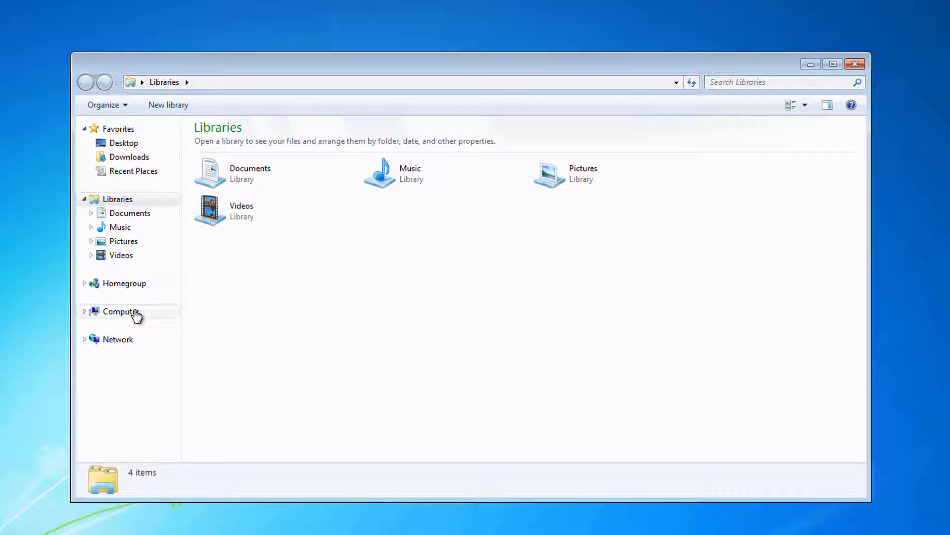
left_click(132, 315)
double_click(280, 156)
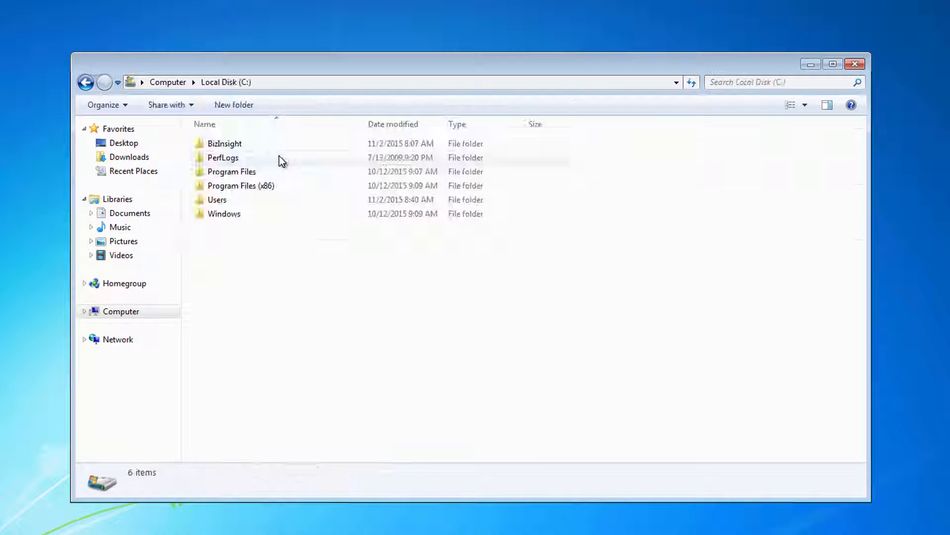
double_click(260, 144)
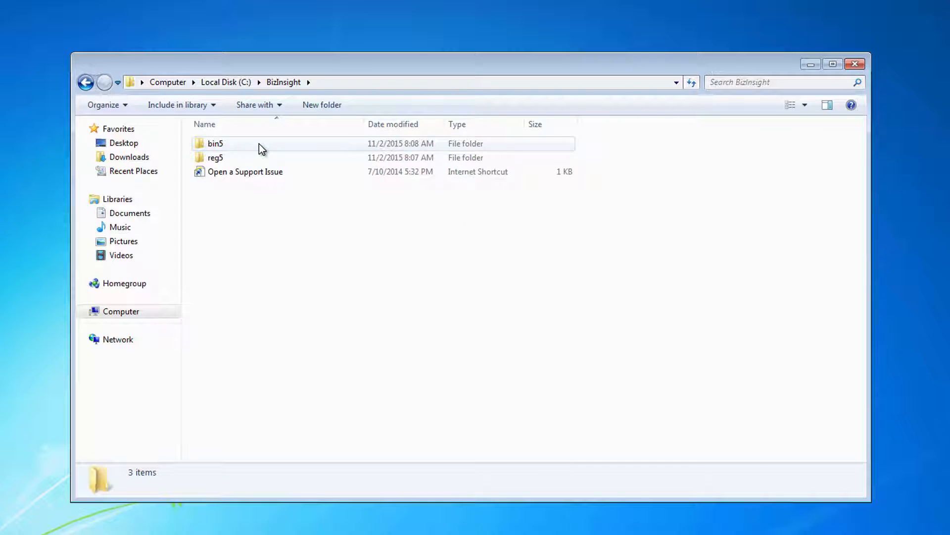
double_click(260, 157)
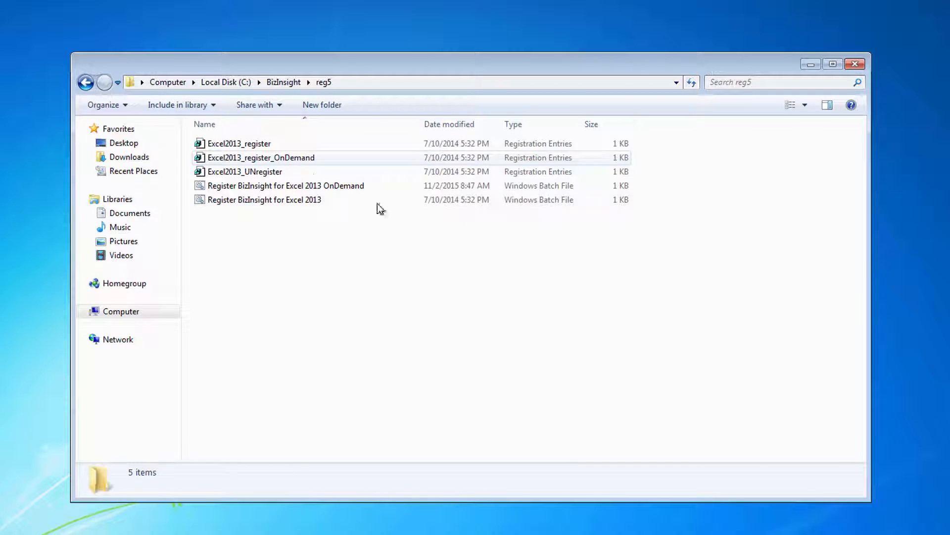
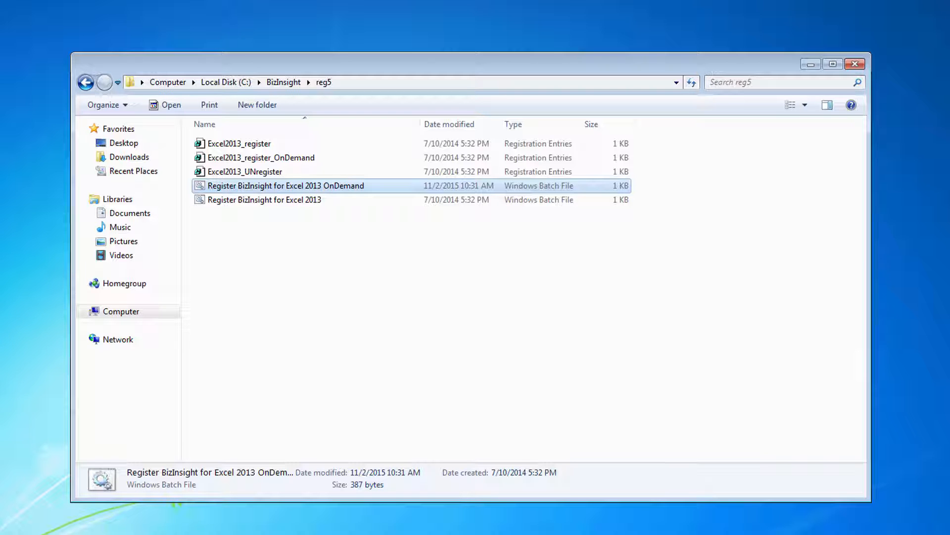
Open the OnDemand batch file in Notepad and copy the C:\BizInsight\reg5 folder path
right_click(336, 183)
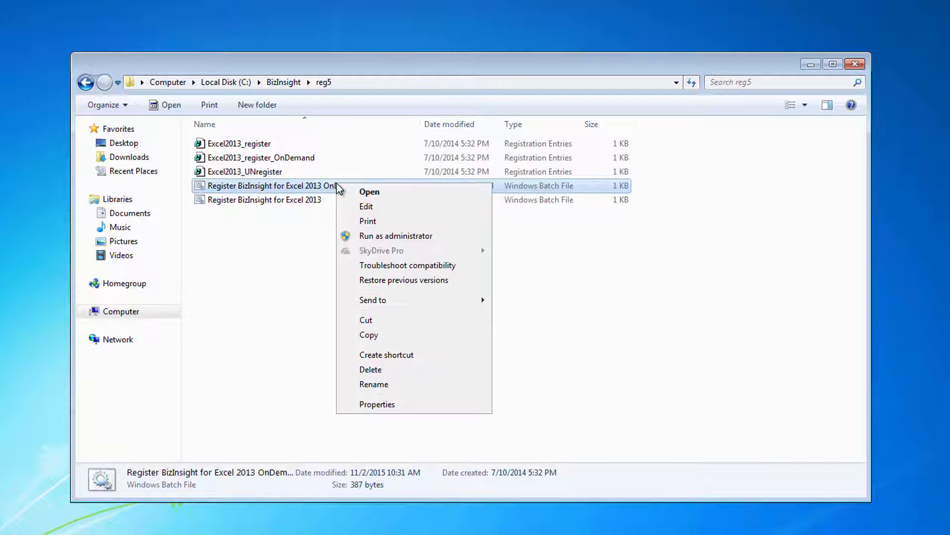
left_click(366, 206)
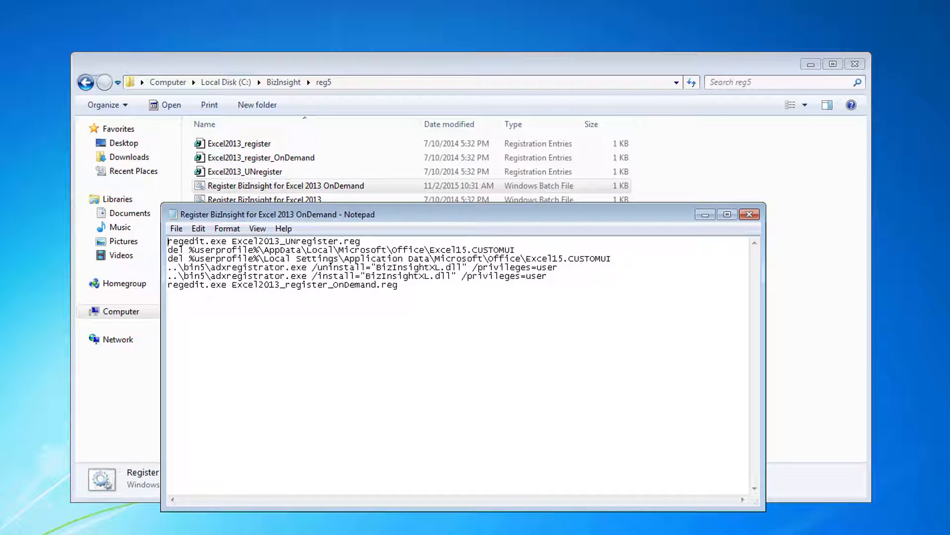
left_click(369, 86)
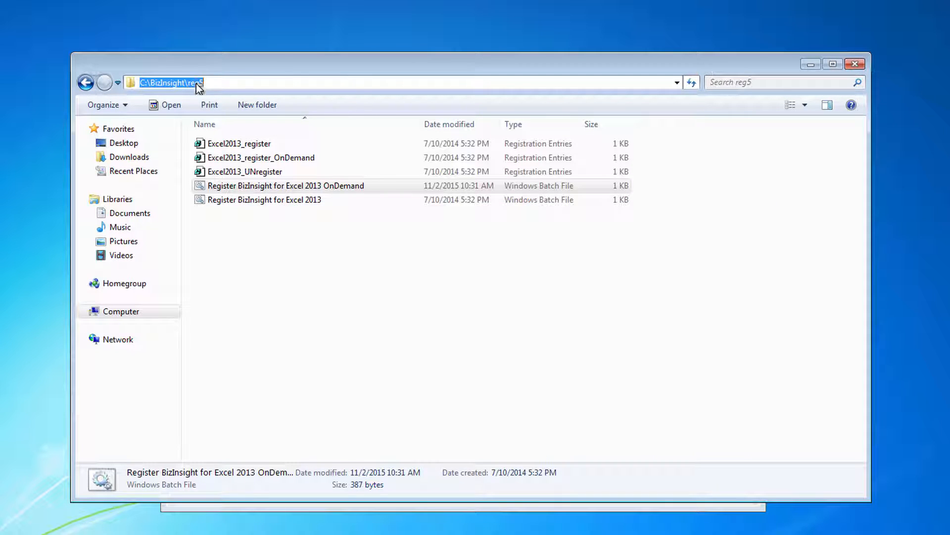
right_click(196, 83)
left_click(229, 128)
Prefix the unregister and OnDemand register .reg file names with C:\BizInsight\reg5\
left_click(427, 508)
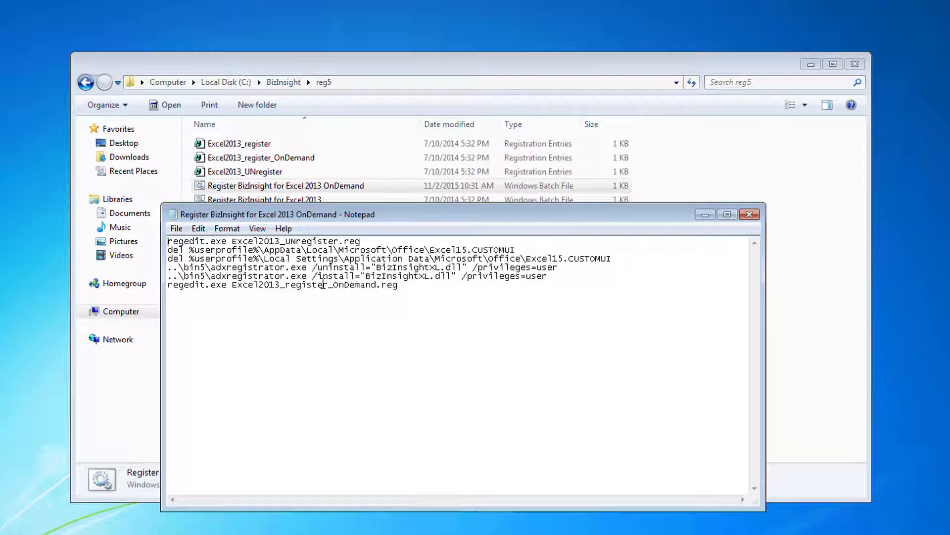
right_click(232, 242)
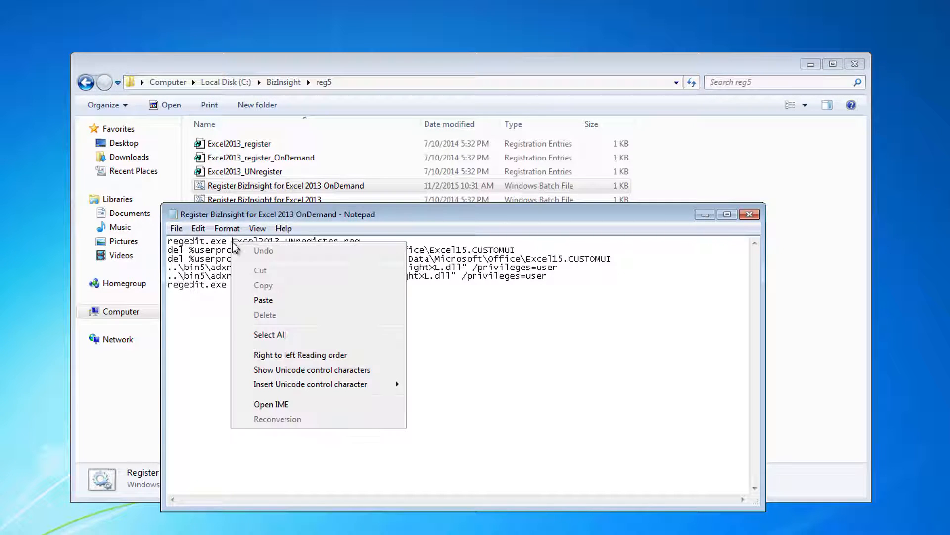
left_click(263, 300)
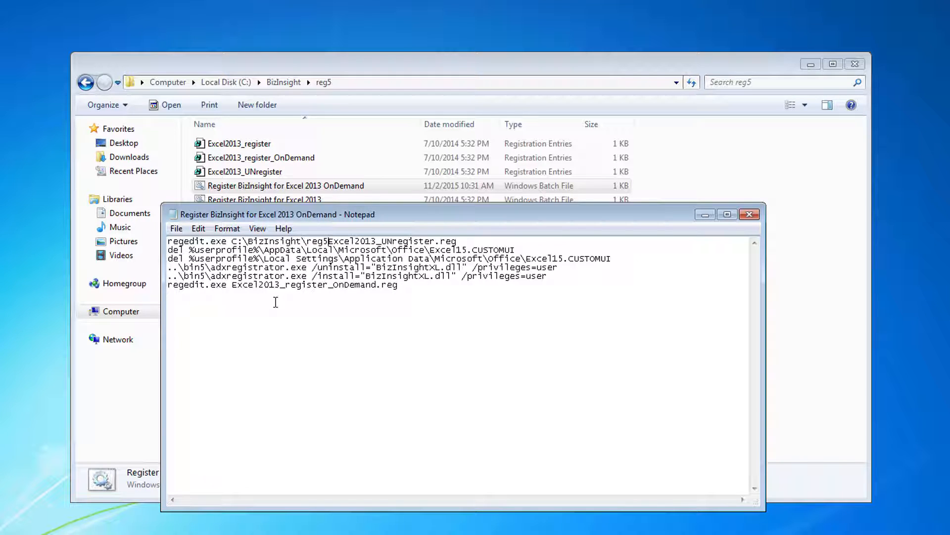
type("\\")
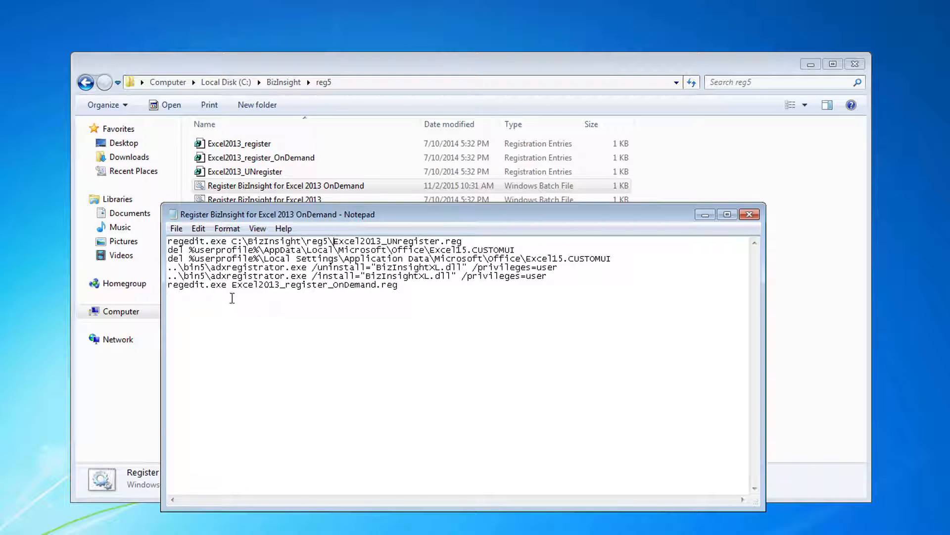
left_click(232, 286)
right_click(232, 285)
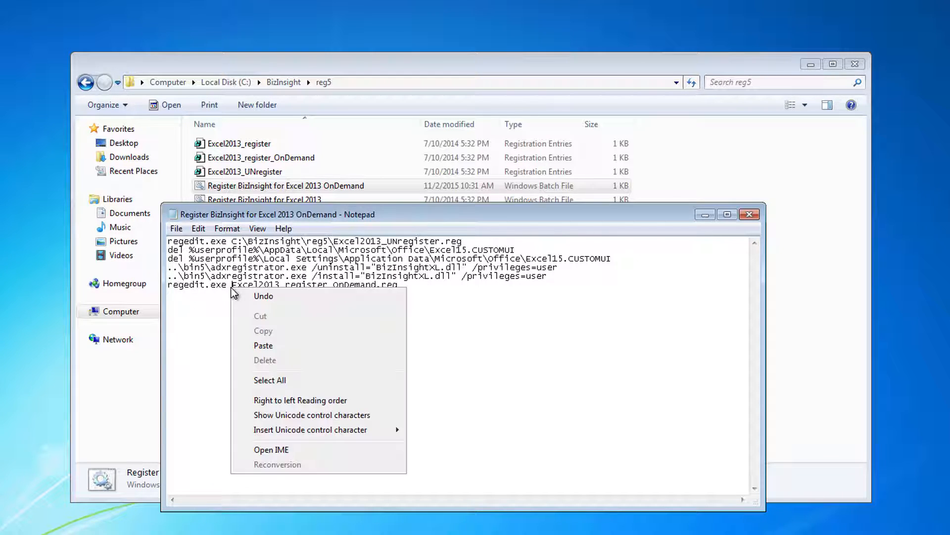
left_click(260, 346)
type("\\BizInsight\\reg5\\")
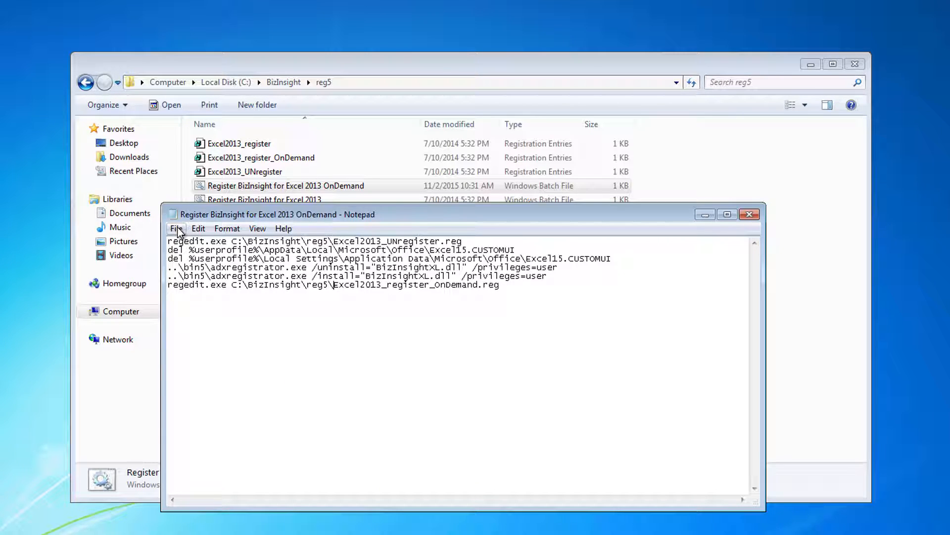
Save the edited batch file and close Notepad
left_click(177, 228)
left_click(209, 274)
left_click(749, 214)
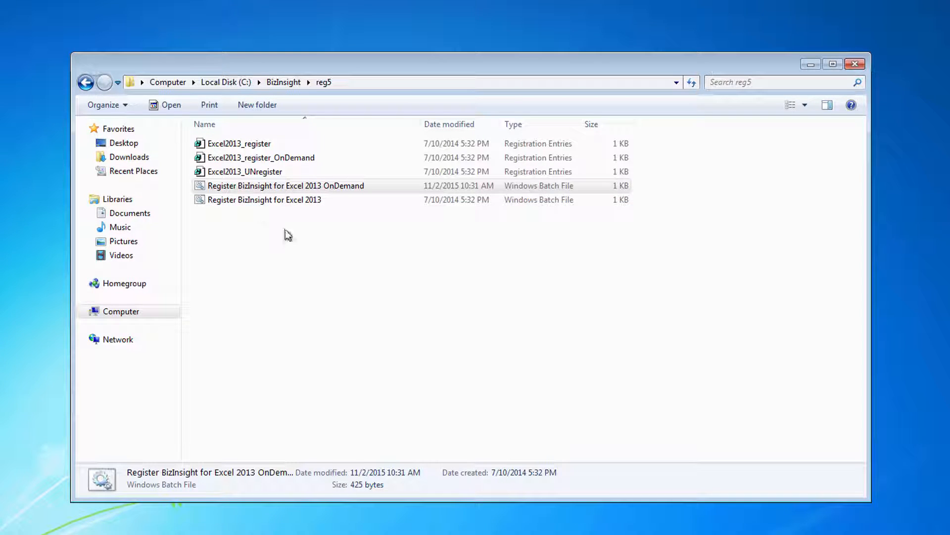
Run the OnDemand batch file, approving both registry imports, then minimize the reg5 folder
double_click(231, 186)
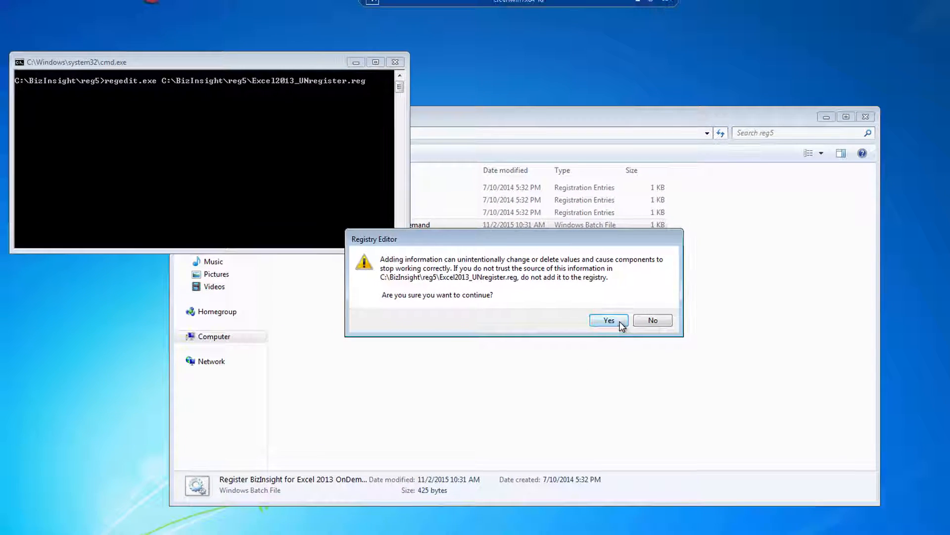
left_click(587, 306)
left_click(644, 307)
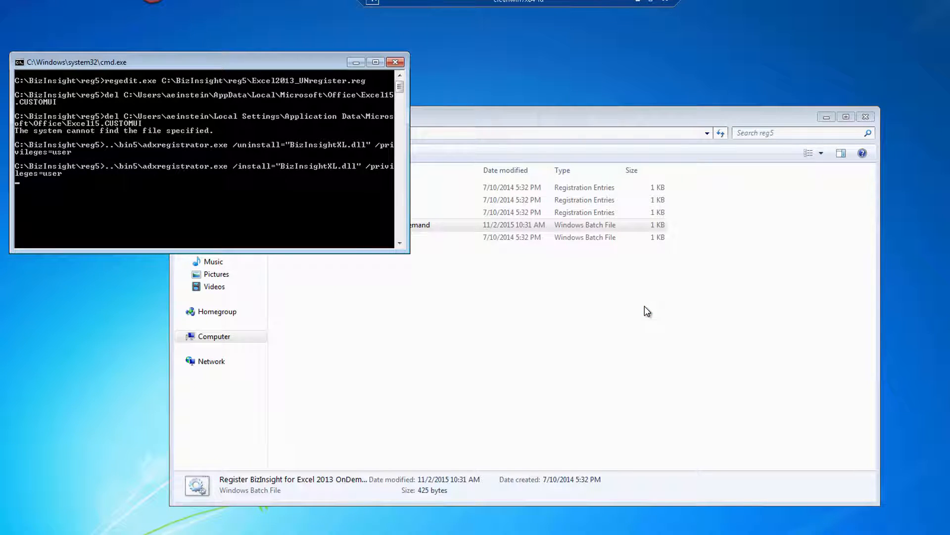
left_click(614, 319)
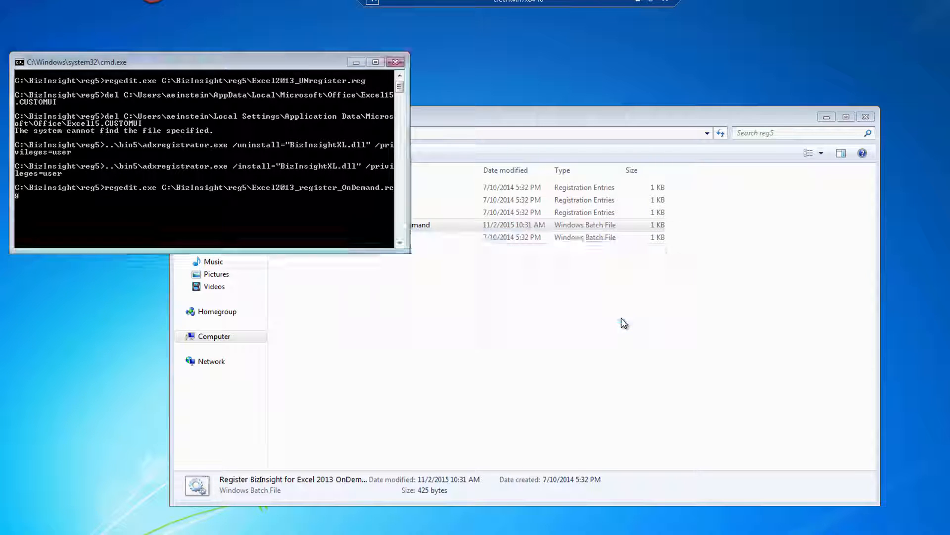
left_click(653, 306)
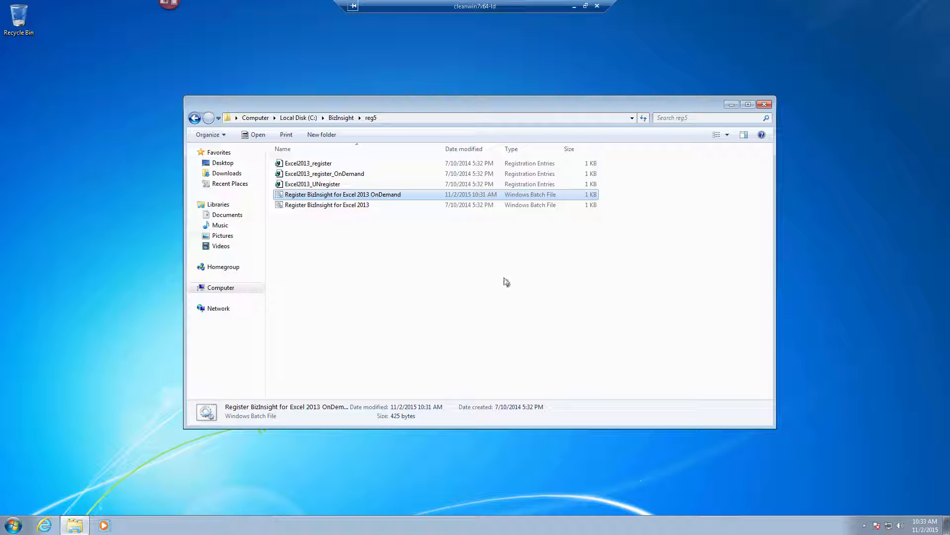
left_click(728, 105)
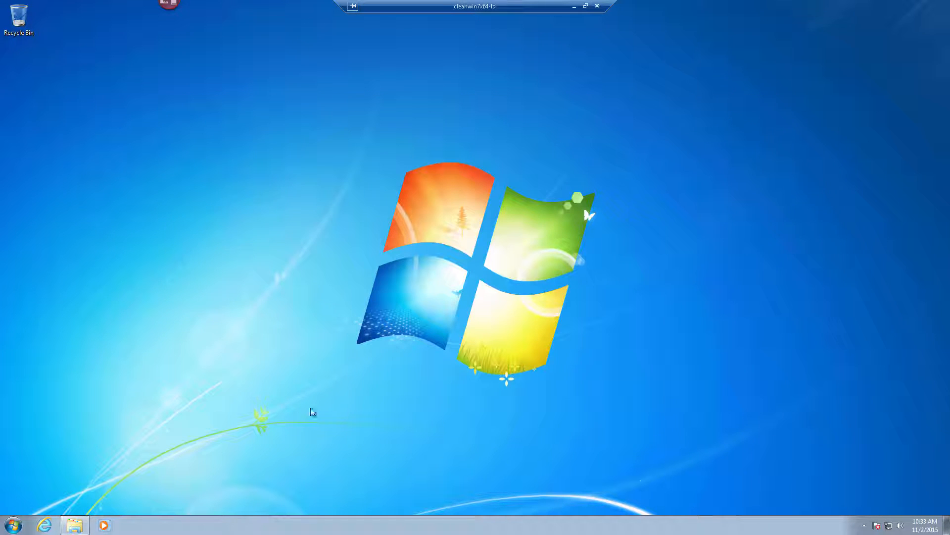
Launch Excel 2013 with a blank workbook and run BizInsight Scan for Content, keeping current settings
left_click(13, 525)
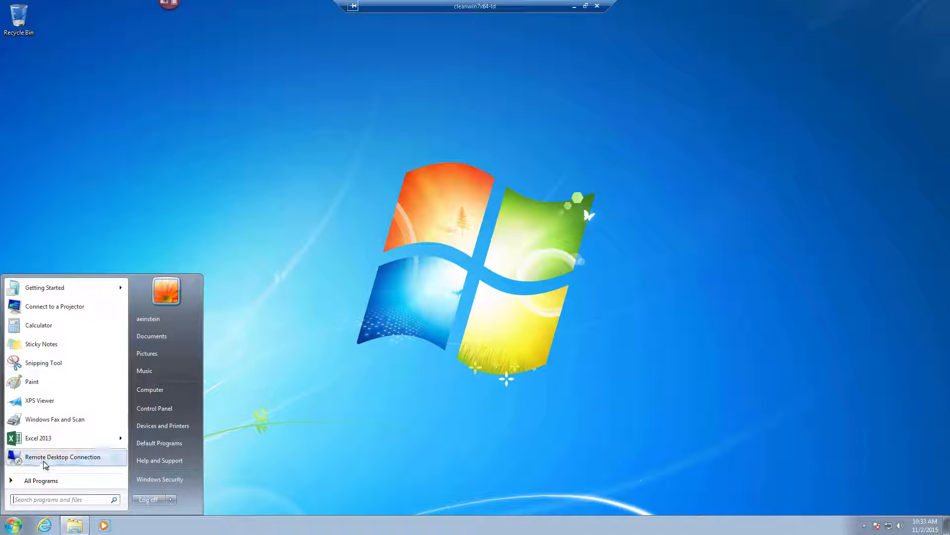
left_click(39, 439)
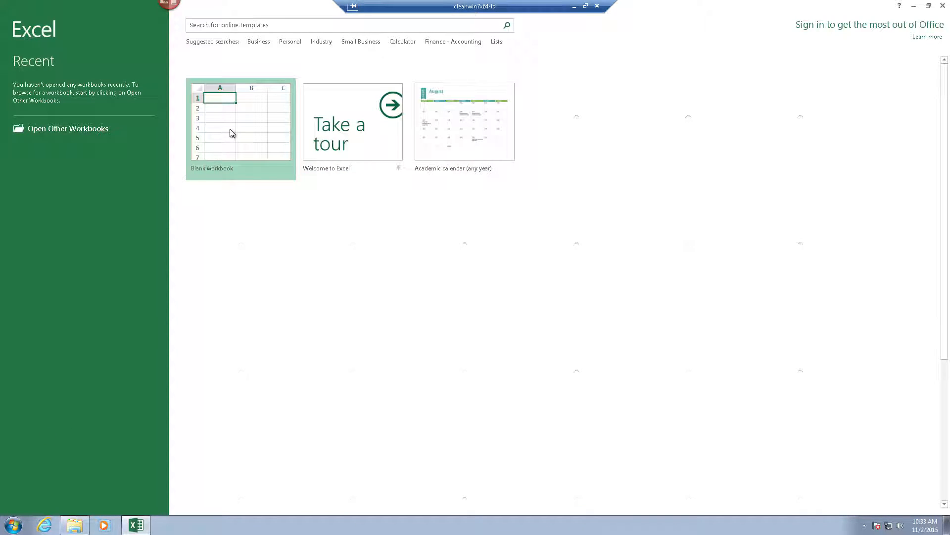
left_click(231, 133)
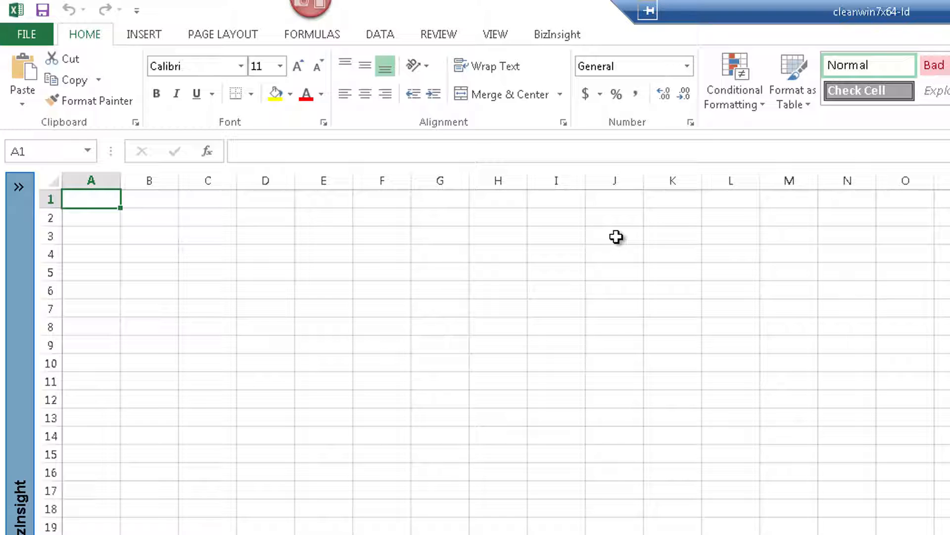
left_click(565, 38)
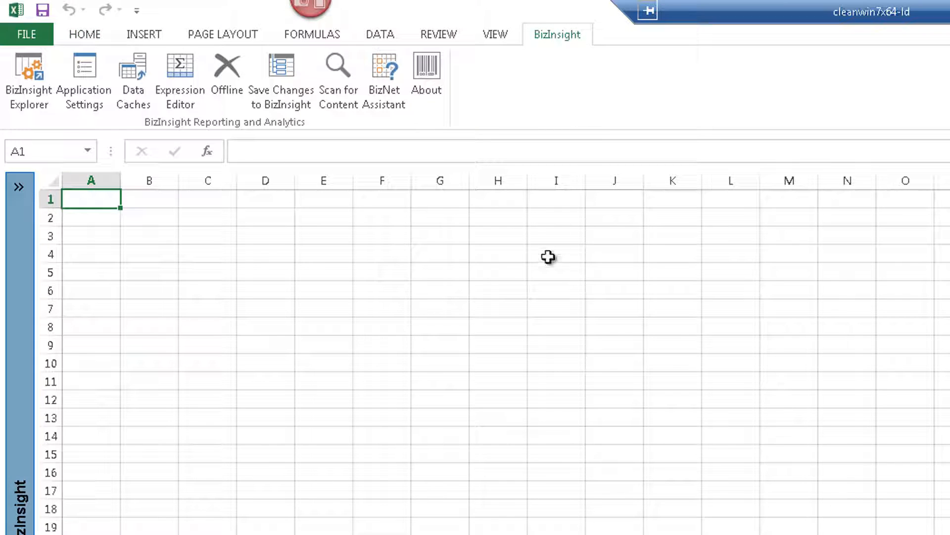
left_click(351, 111)
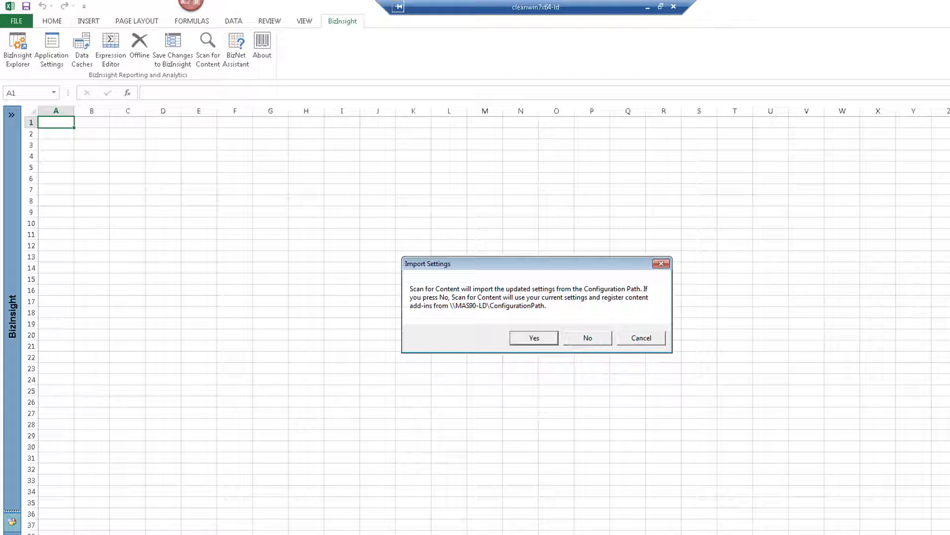
left_click(585, 340)
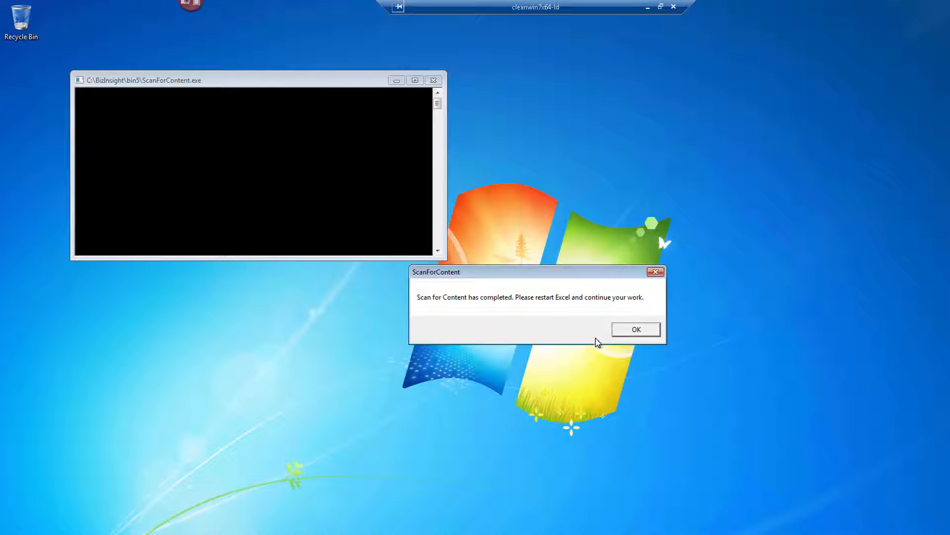
Acknowledge the scan completion, relaunch Excel 2013, and open the BizInsight Explorer pane
left_click(634, 329)
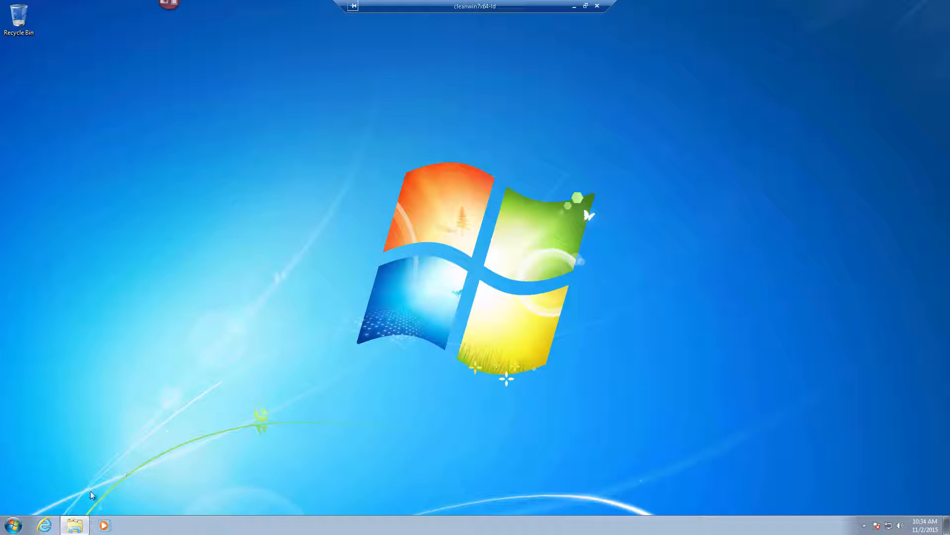
left_click(13, 526)
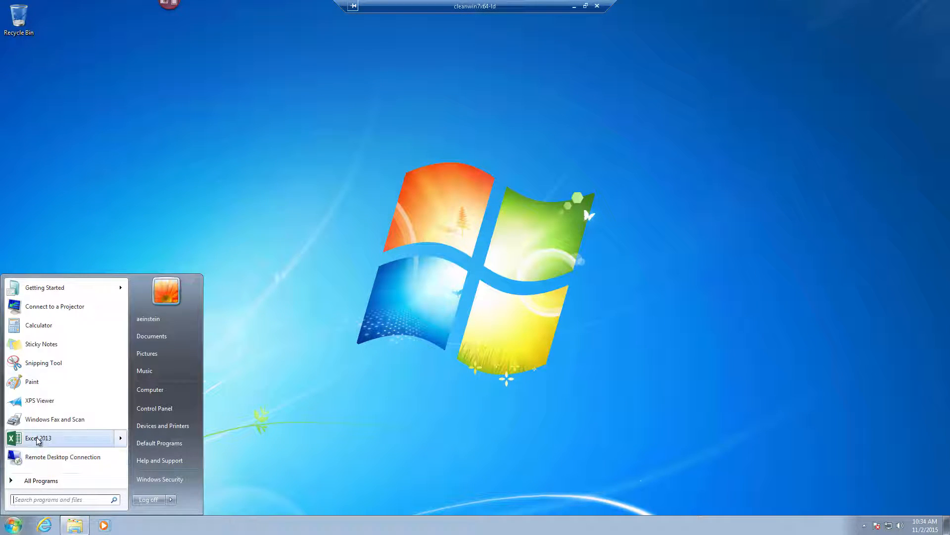
left_click(37, 438)
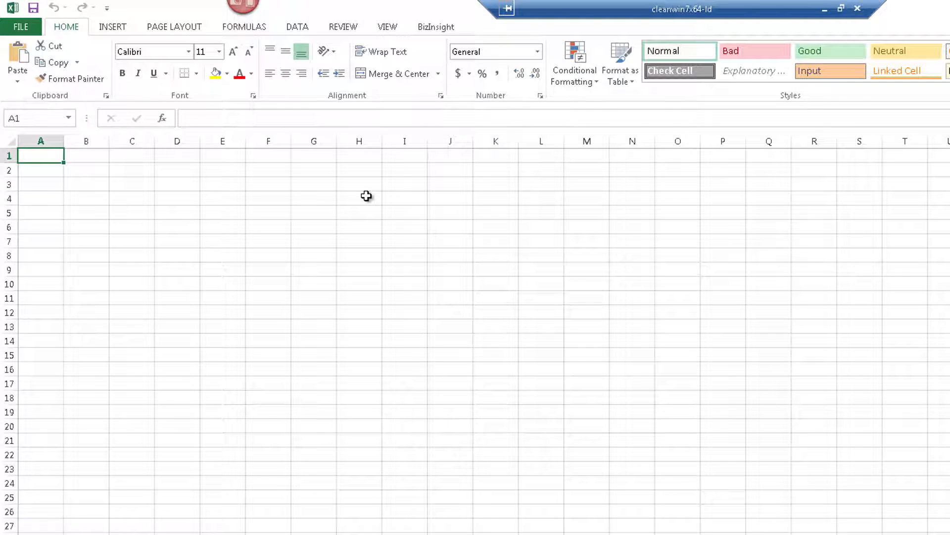
left_click(431, 28)
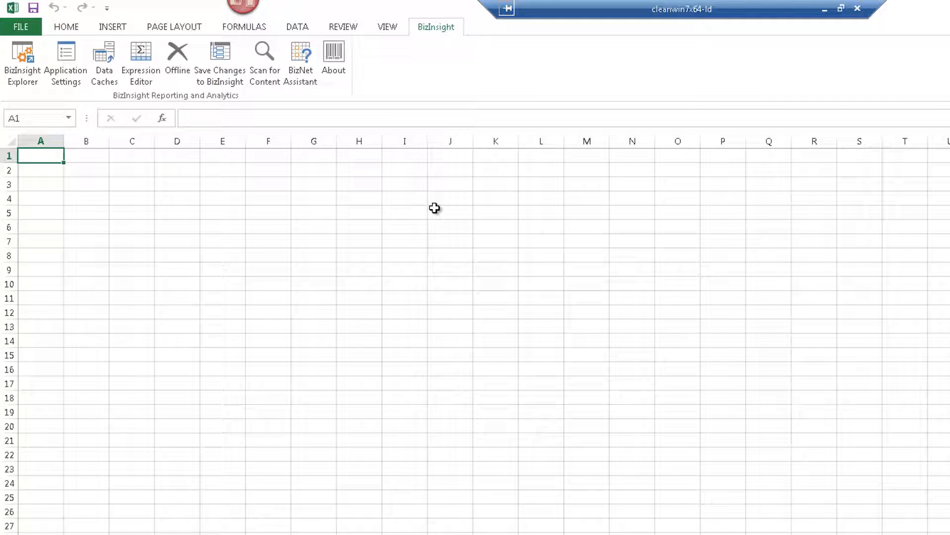
left_click(23, 64)
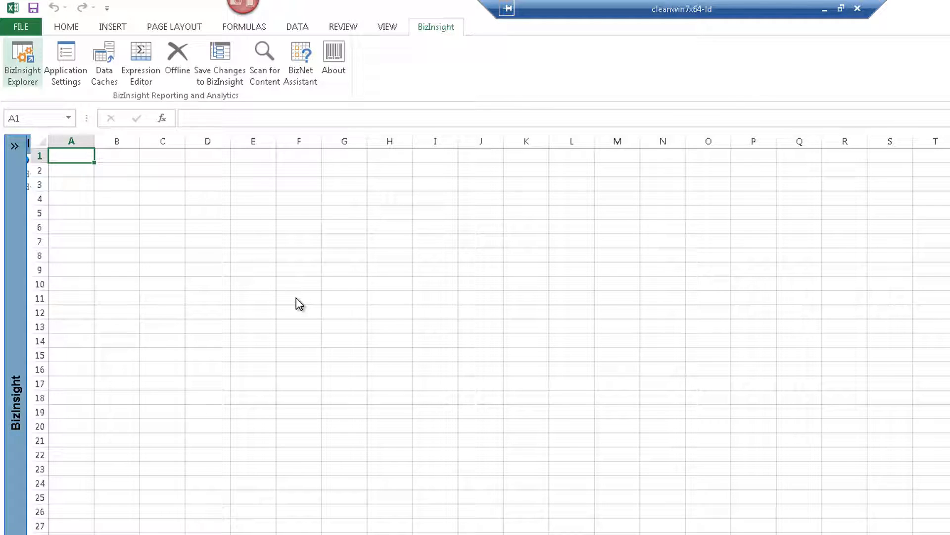
Enter ABC, 2009, 1 and 1* in cells B3 through B6
left_click(118, 188)
type("ABC")
key("Return")
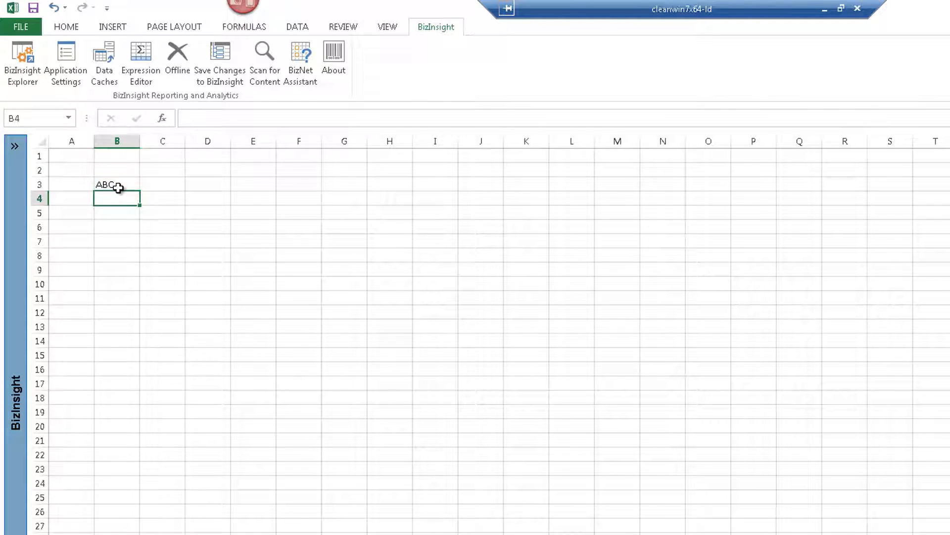
type("2009")
key("Return")
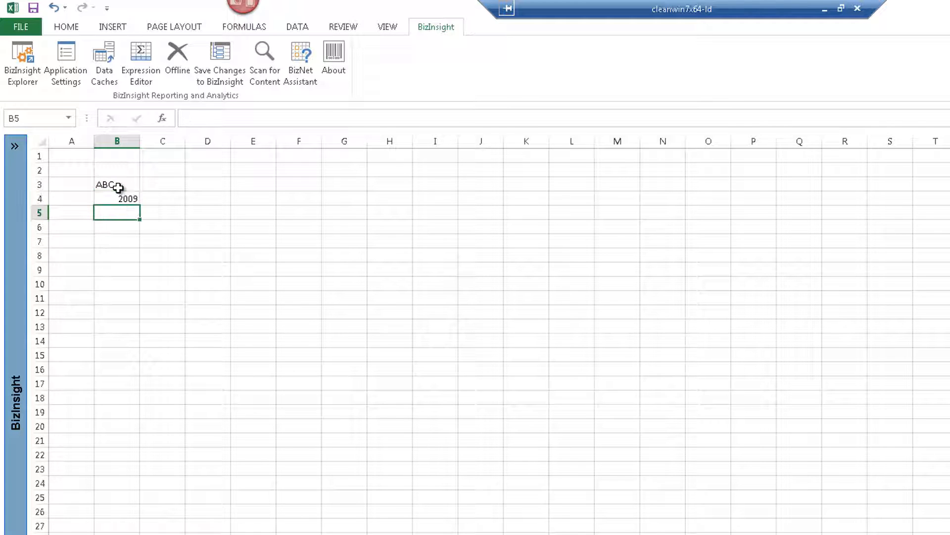
type("1")
key("Return")
type("1")
type("*")
key("Return")
key("Return")
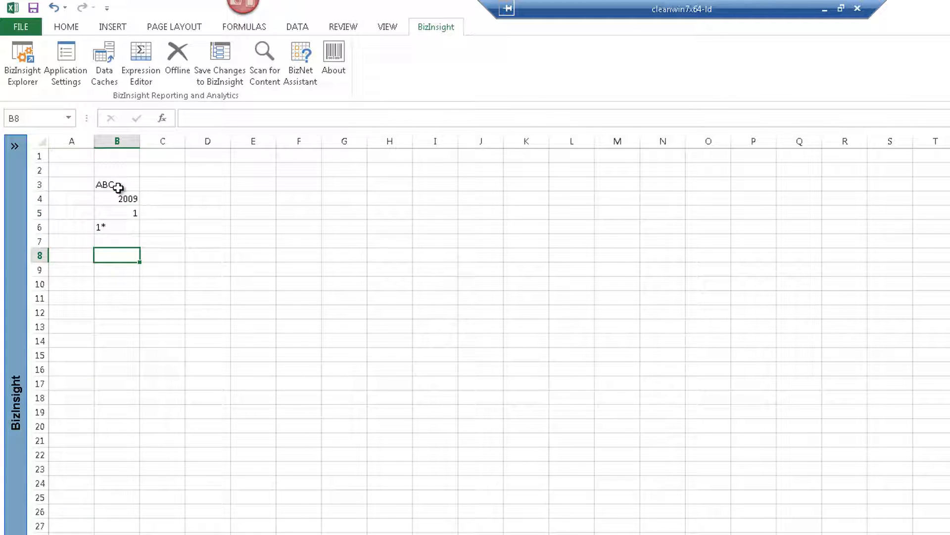
Drag Sage 100 GL's Balances Month-to-Date Net Balance function into cell B8
mouse_move(15, 221)
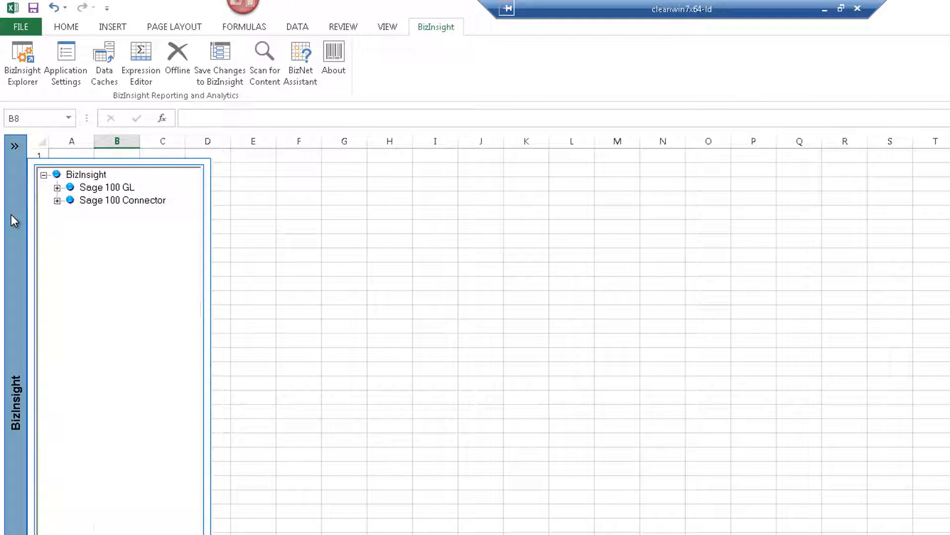
left_click(57, 188)
left_click(71, 201)
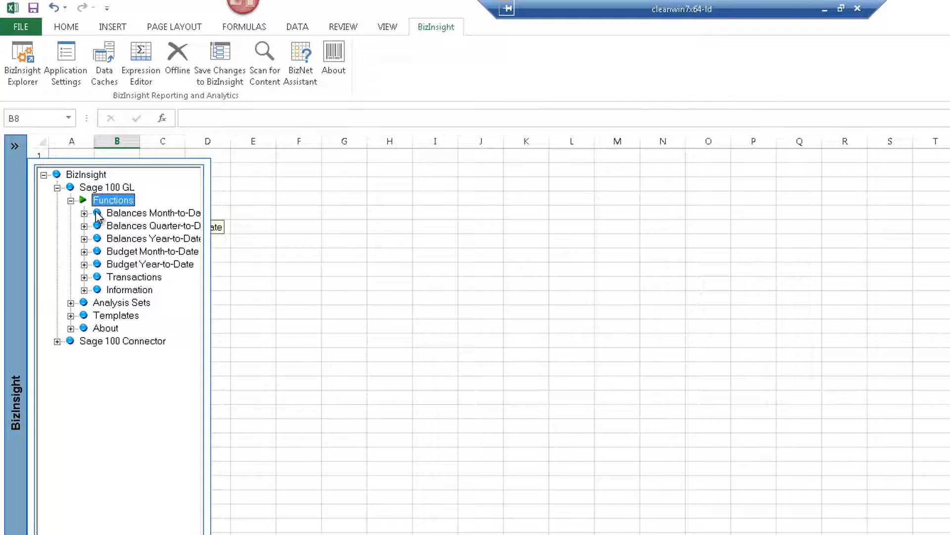
left_click(85, 213)
left_click(141, 226)
left_click_drag(141, 226, 123, 257)
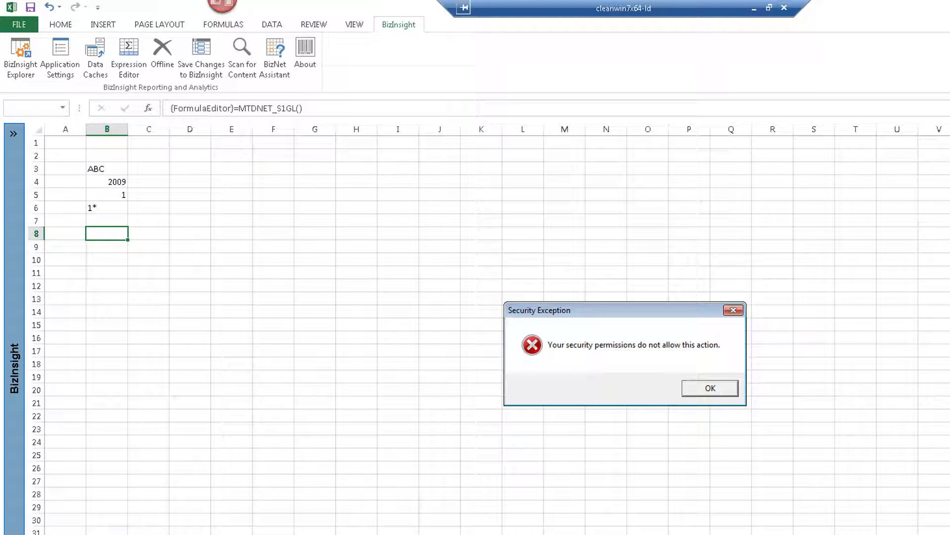
Dismiss the Security Exception and review the About BizInsightXL box showing Viewer access rights
left_click(725, 390)
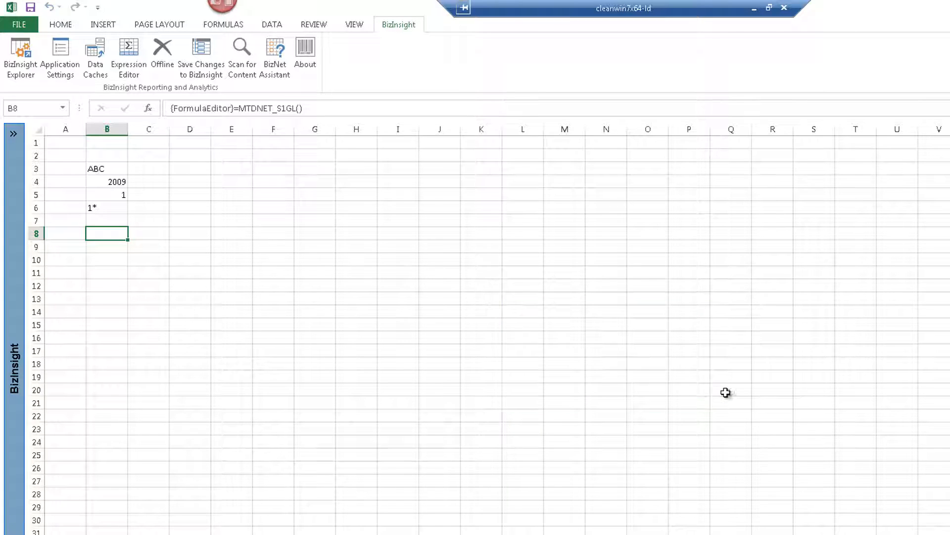
left_click(312, 66)
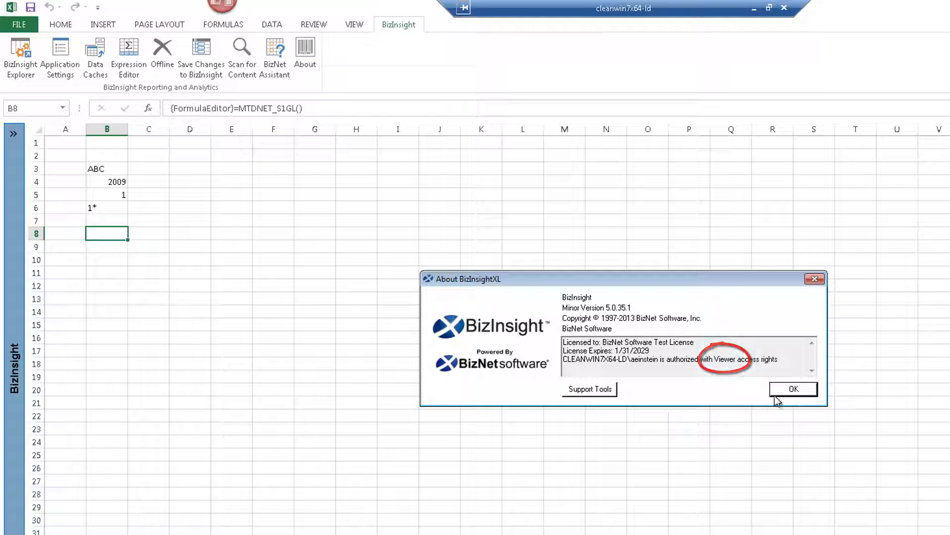
left_click(794, 391)
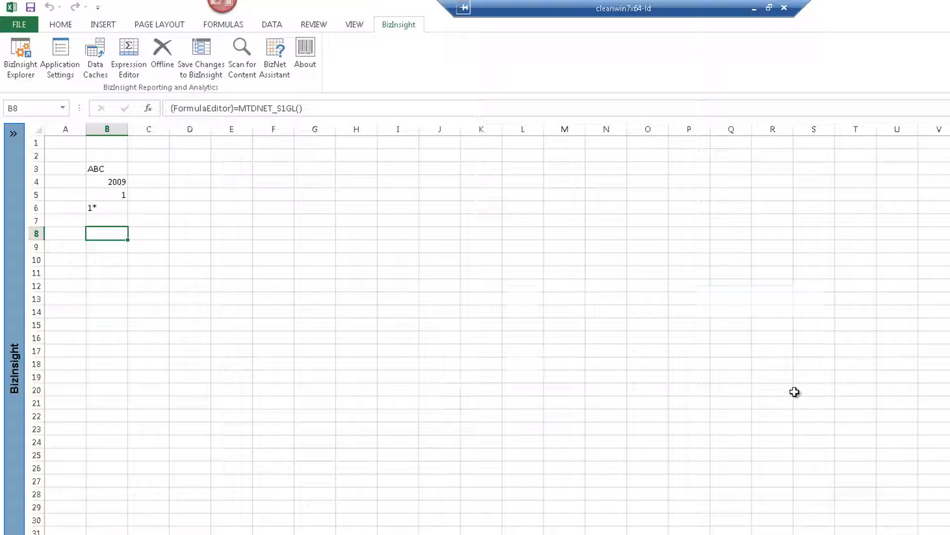
Close the test workbook without saving
left_click(20, 24)
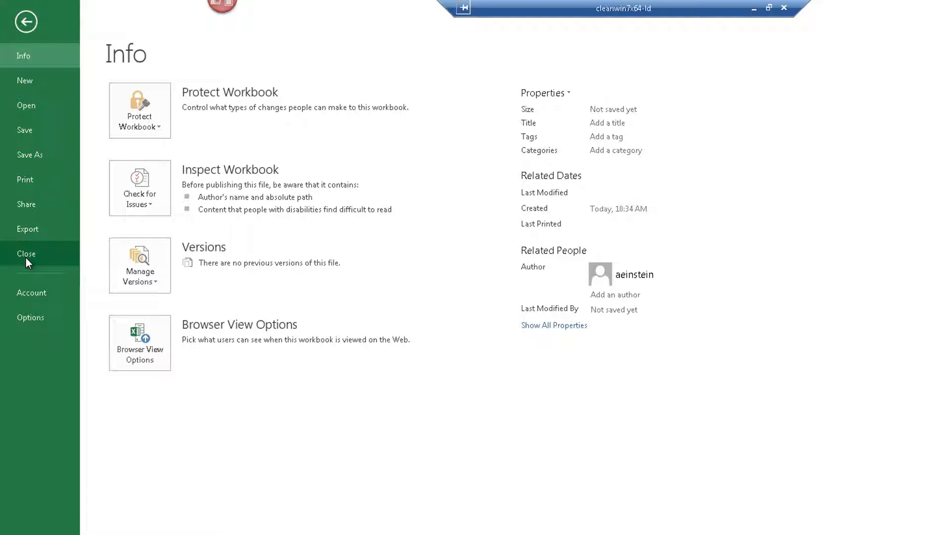
left_click(26, 254)
left_click(615, 362)
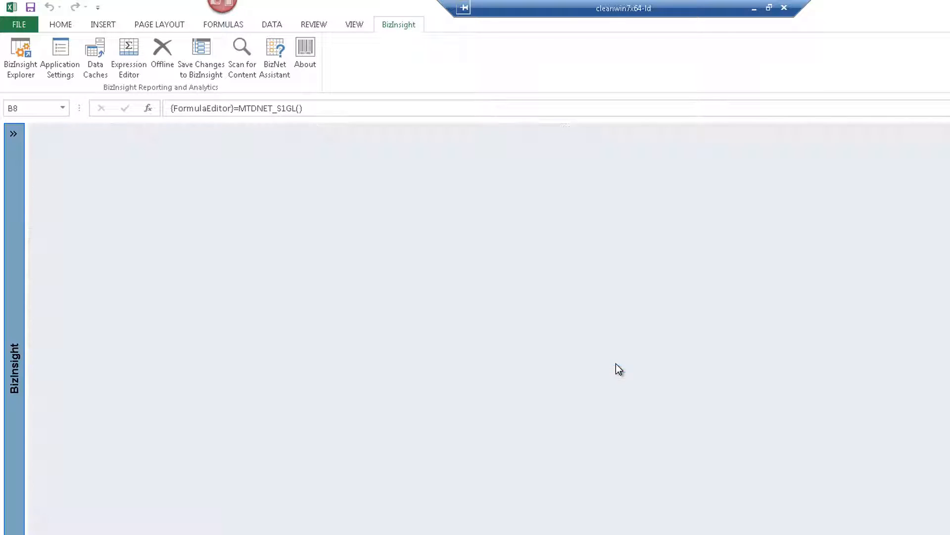
Open Verify BizInsight Installation from \\mas90-ld's Install Files share
left_click(18, 25)
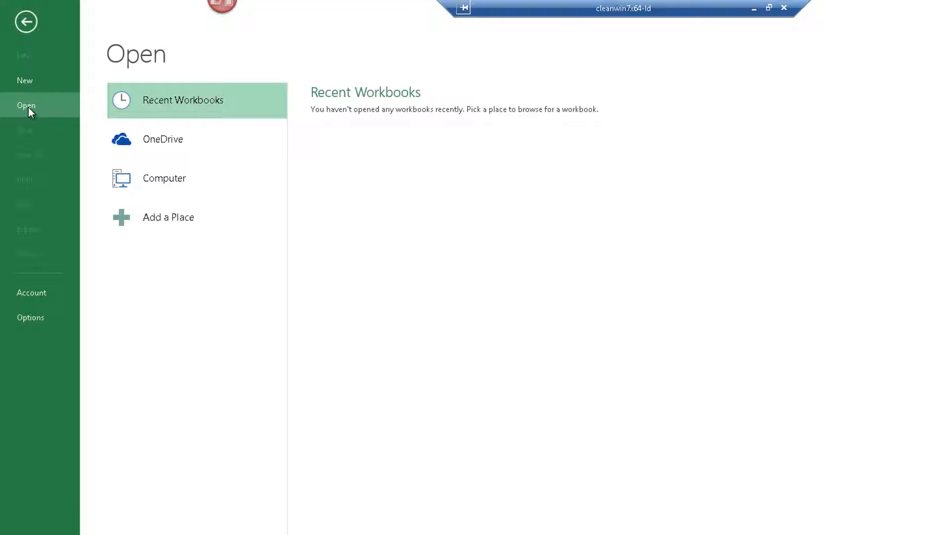
left_click(164, 186)
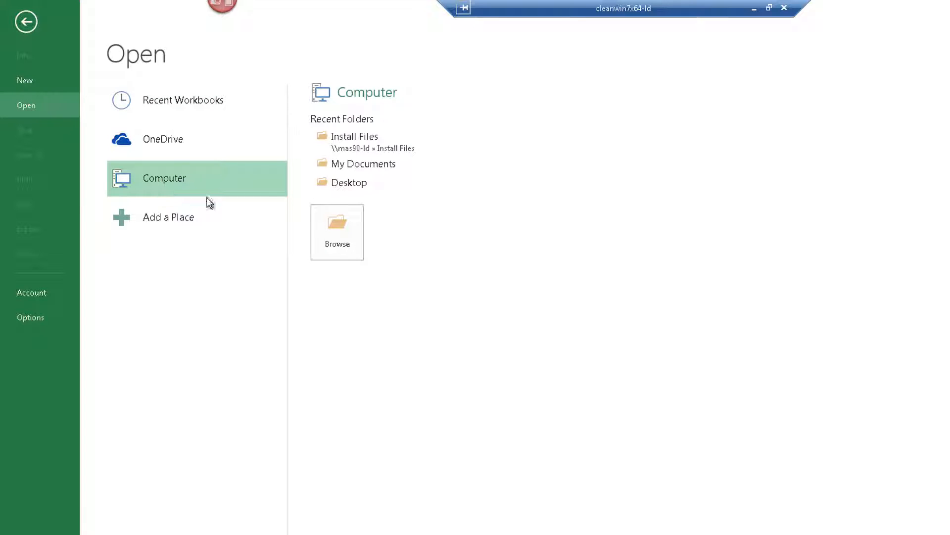
left_click(338, 236)
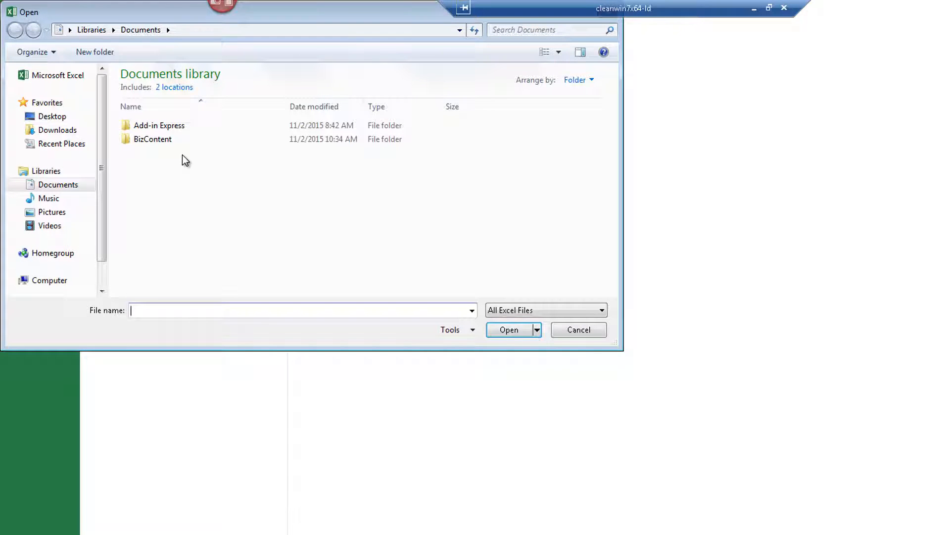
left_click(214, 34)
type("\\\\mas90-ld\\")
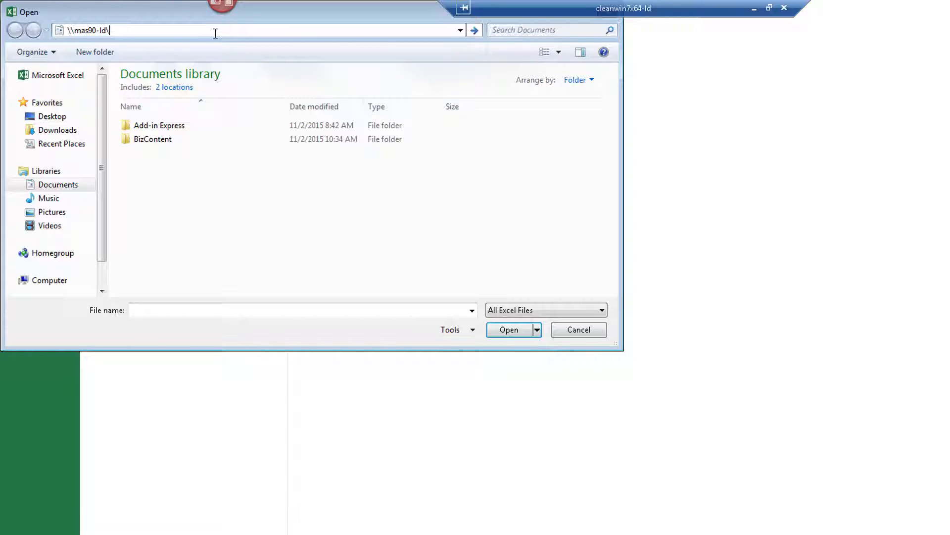
key("Return")
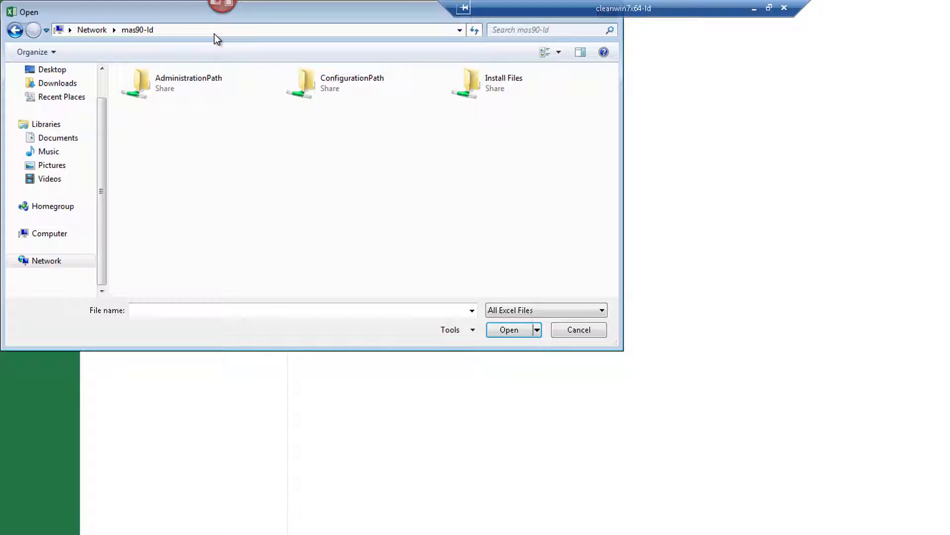
double_click(478, 88)
left_click(198, 158)
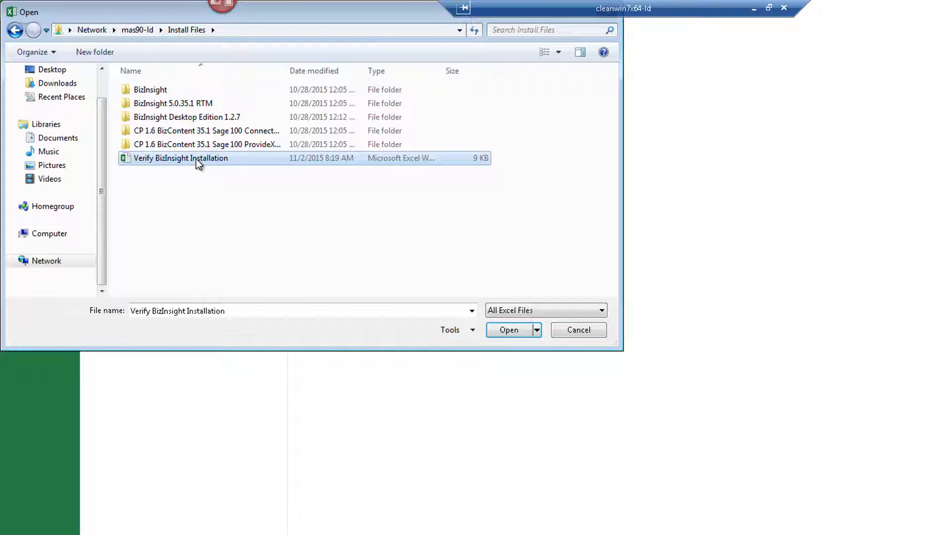
left_click(505, 335)
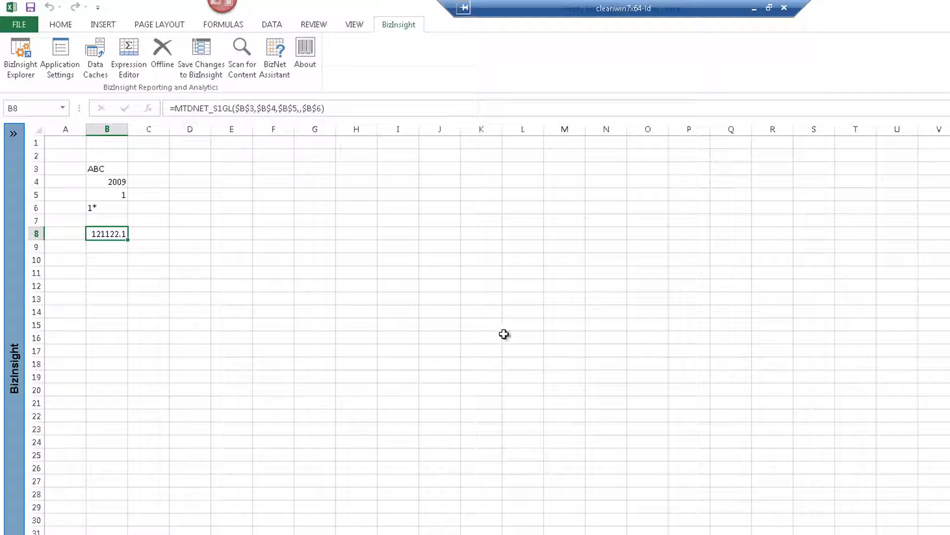
Run BizNet Refresh from cell D8 and acknowledge the refresh message
left_click(182, 233)
right_click(182, 233)
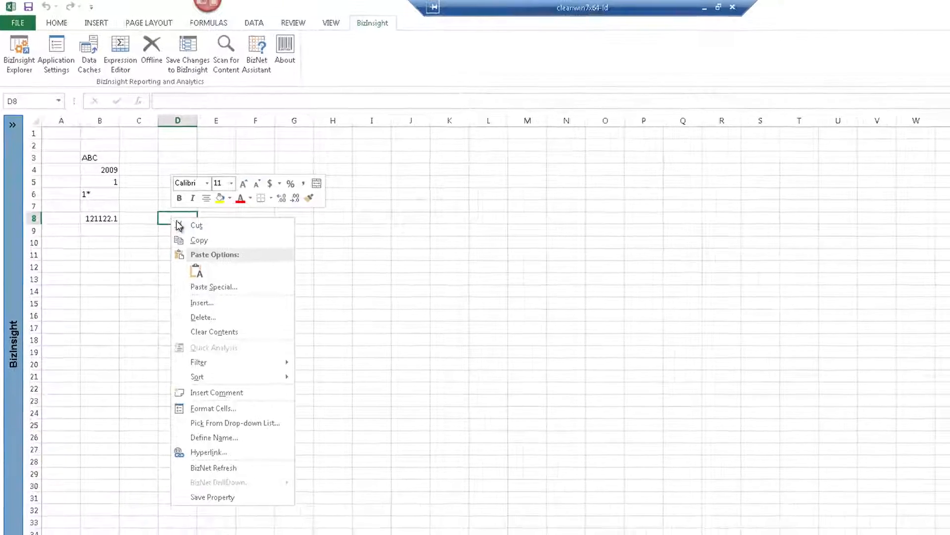
left_click(245, 501)
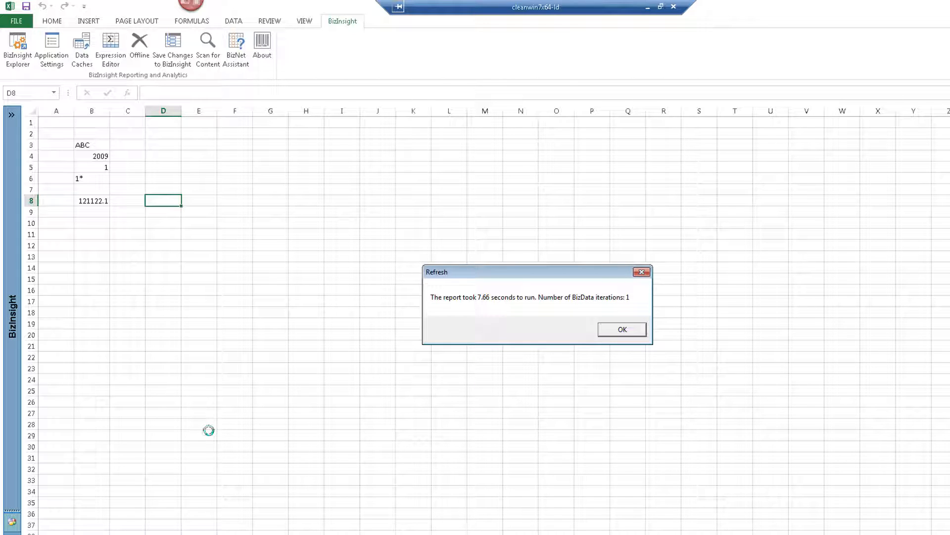
left_click(637, 333)
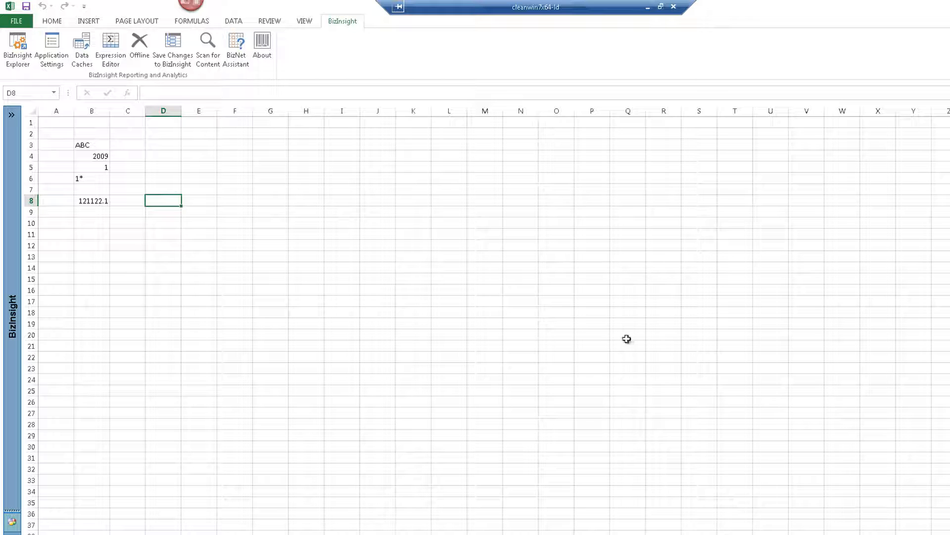
Close the Verify workbook without saving changes
left_click(13, 21)
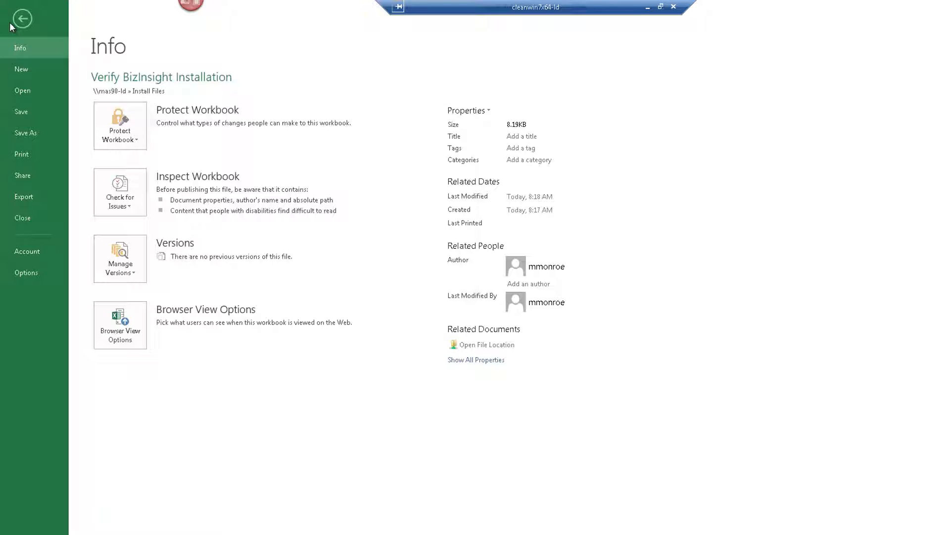
left_click(24, 220)
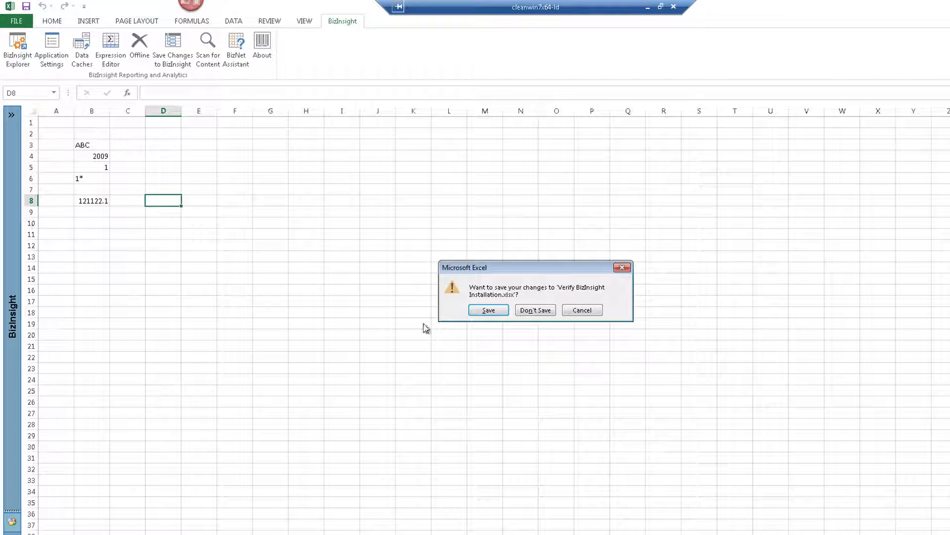
left_click(542, 312)
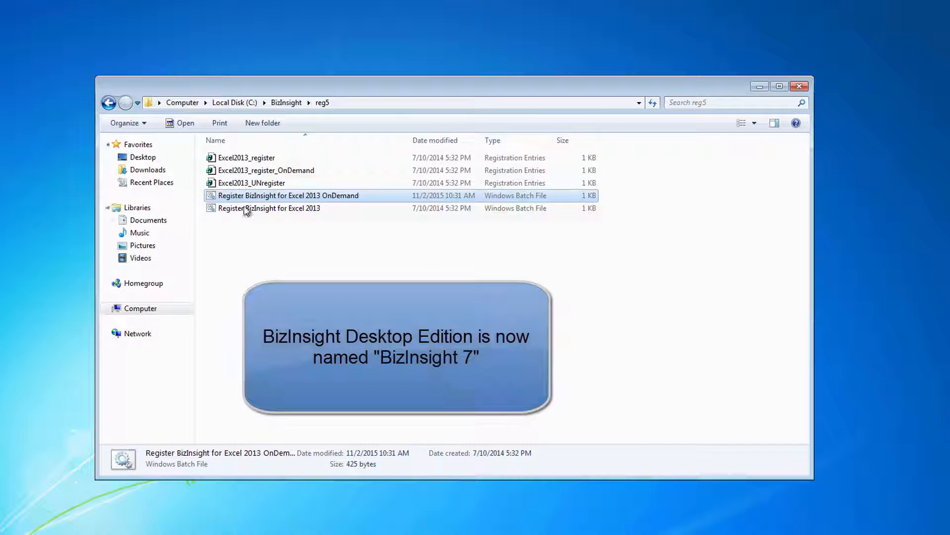
Browse to \\mas90-ld Install Files > BizInsight Desktop Edition 1.2.7 > UAT folder
left_click(347, 102)
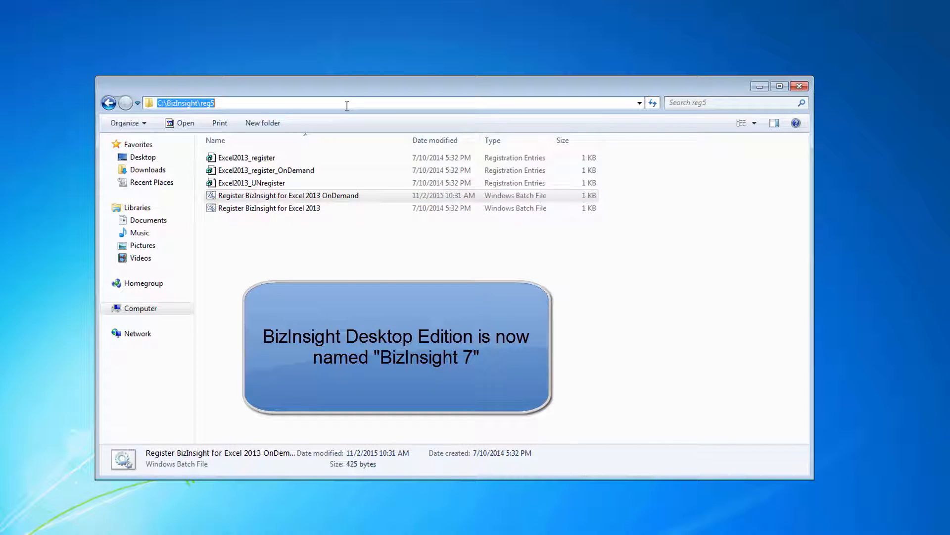
type("\\\\mas90-ld")
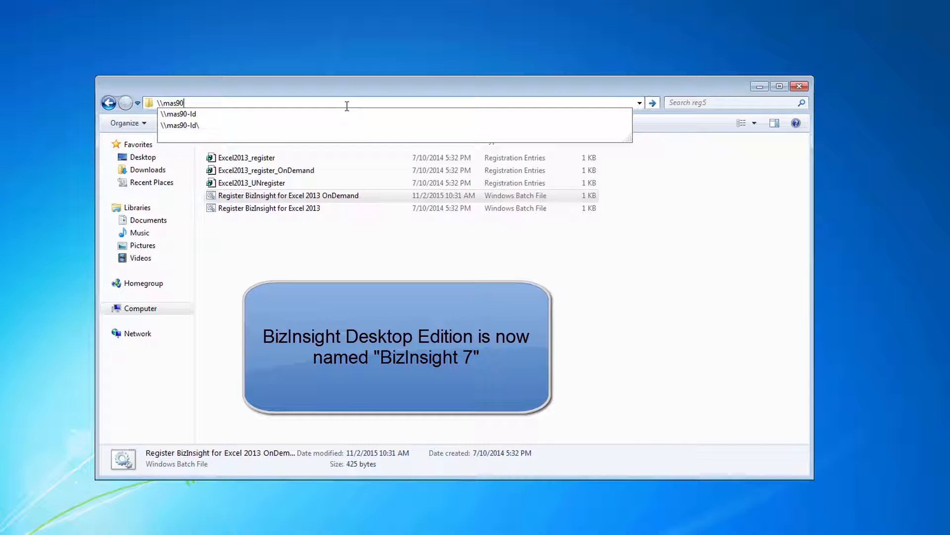
key("Return")
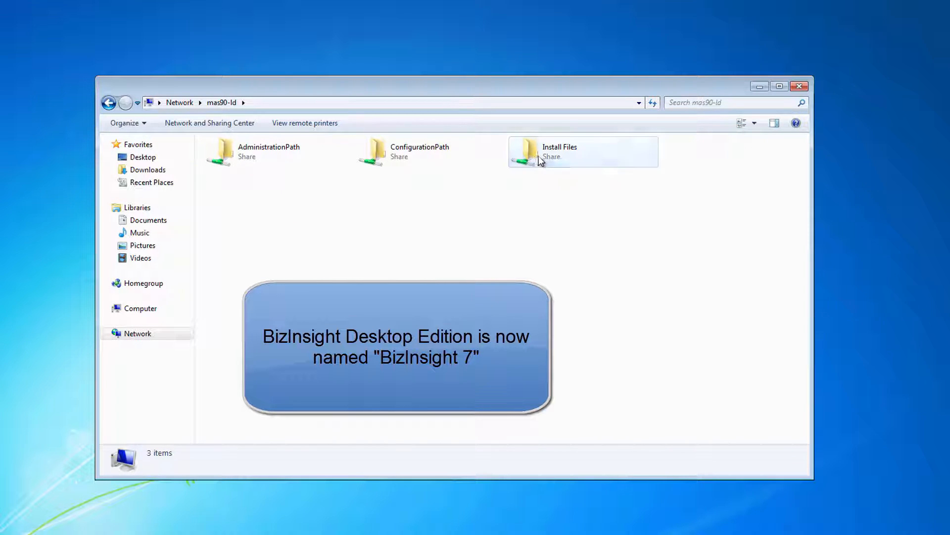
double_click(537, 158)
double_click(292, 183)
double_click(256, 164)
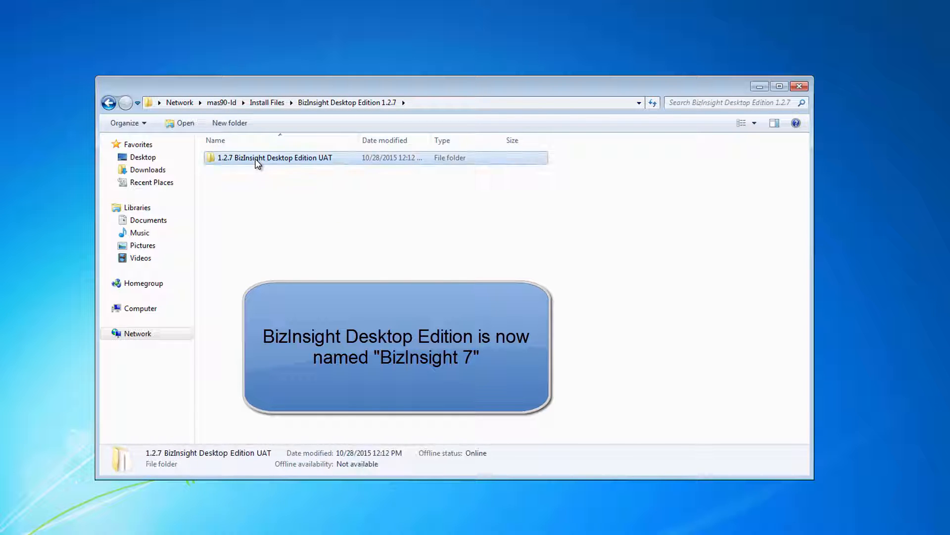
Install BizNet API and BizInsight Desktop Edition 1.2.7, supplying the administrator password, then minimize the folder
left_click(229, 171)
double_click(228, 171)
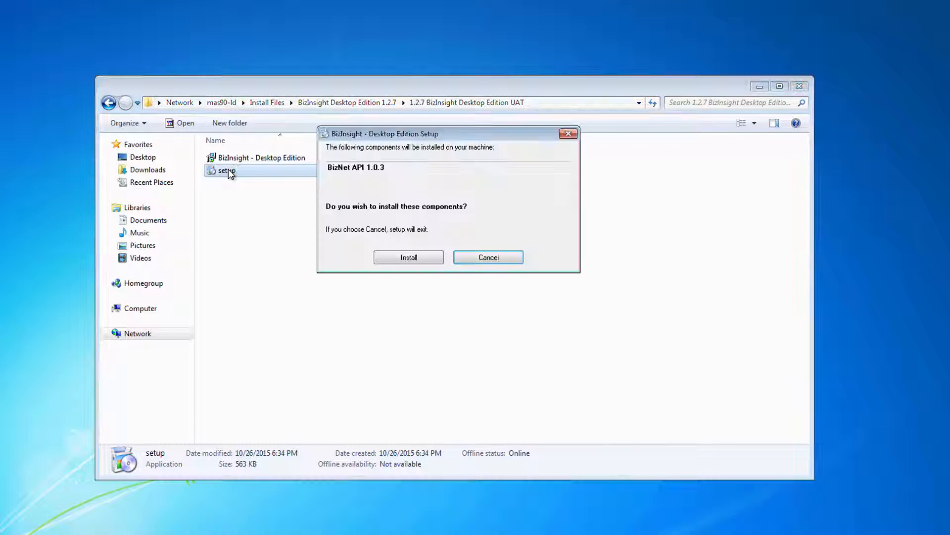
left_click(407, 257)
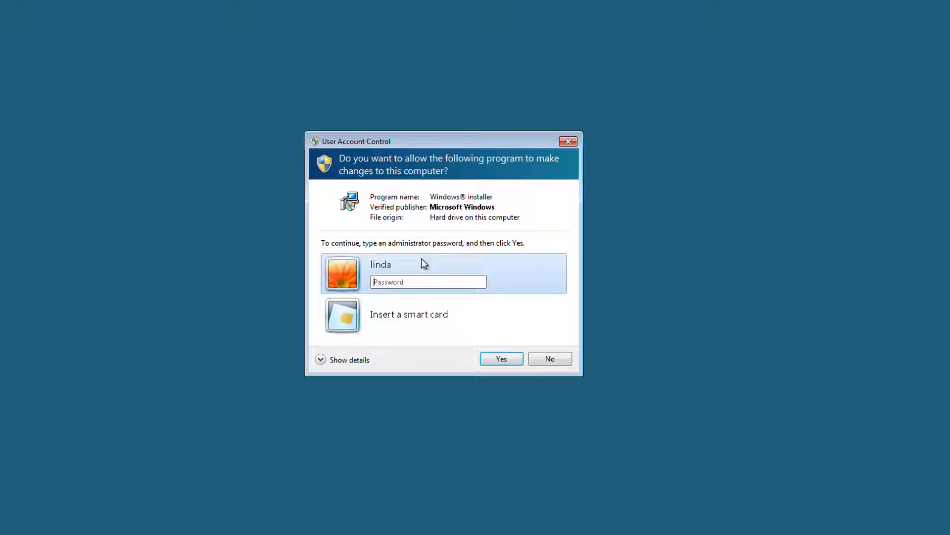
type("•••••")
left_click(501, 358)
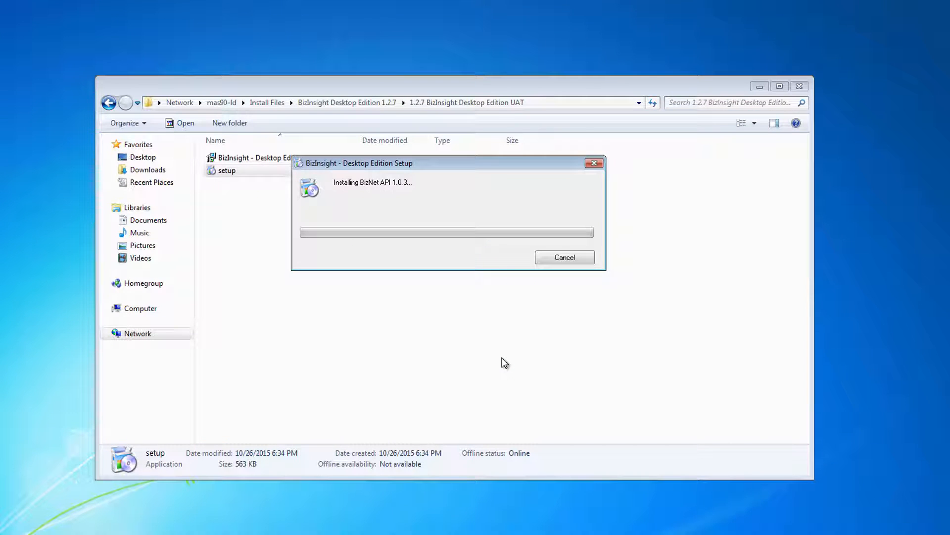
left_click(456, 344)
left_click(526, 374)
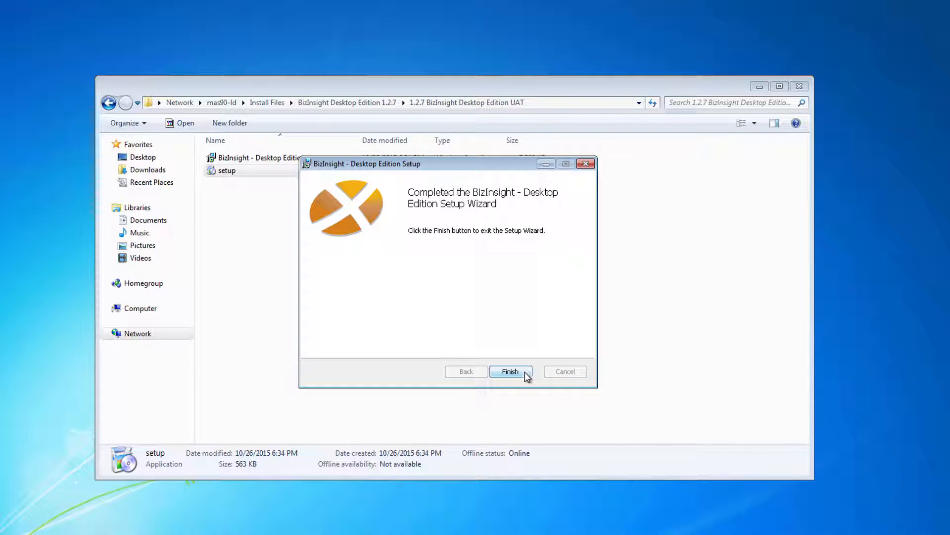
left_click(526, 372)
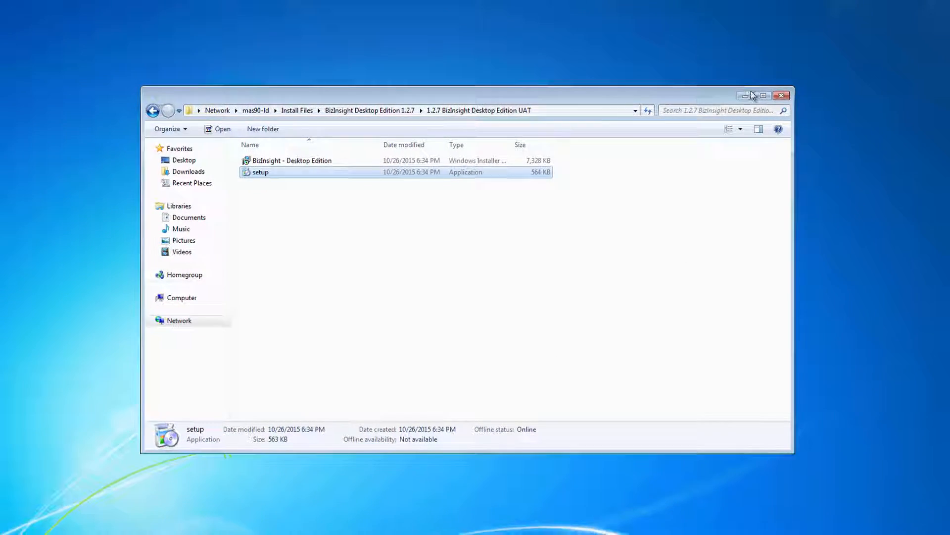
left_click(752, 92)
Start Excel 2013 from the Start menu and open a blank workbook
left_click(13, 525)
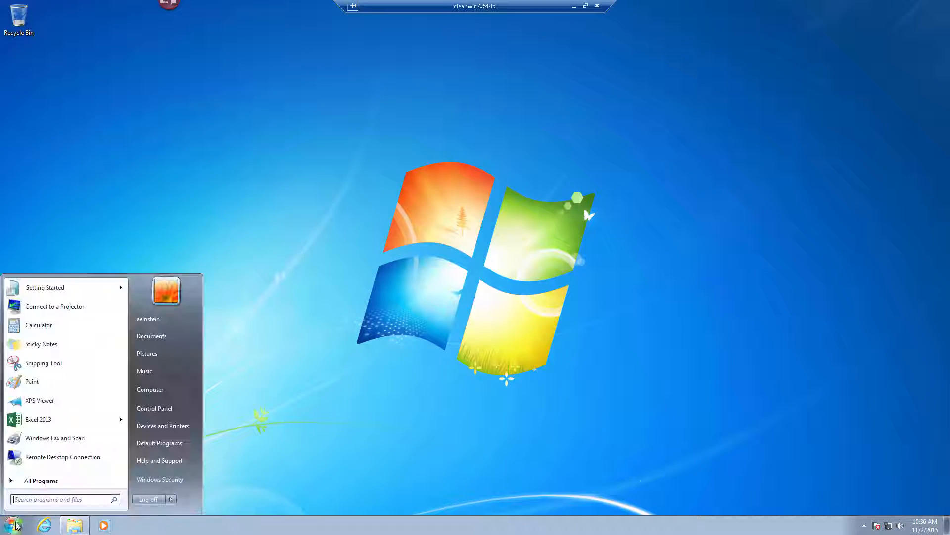
left_click(54, 420)
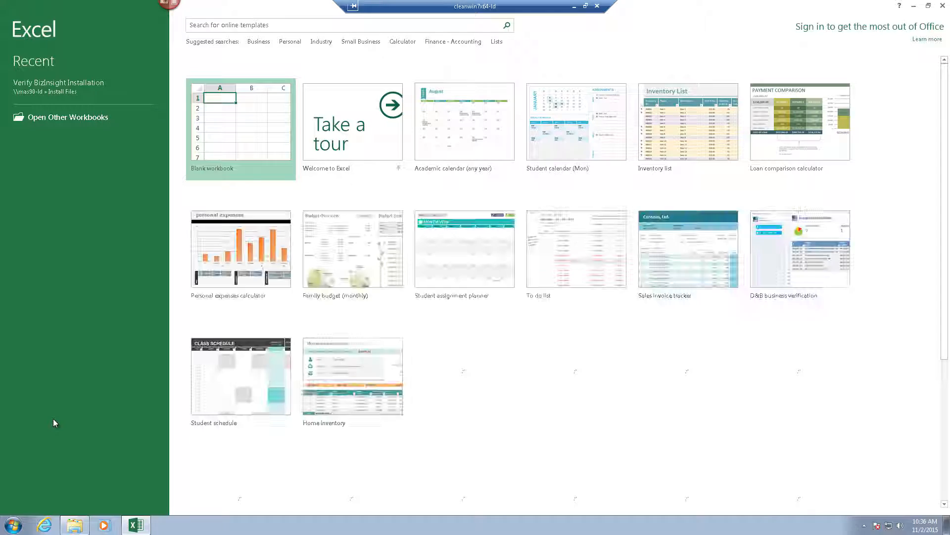
left_click(239, 135)
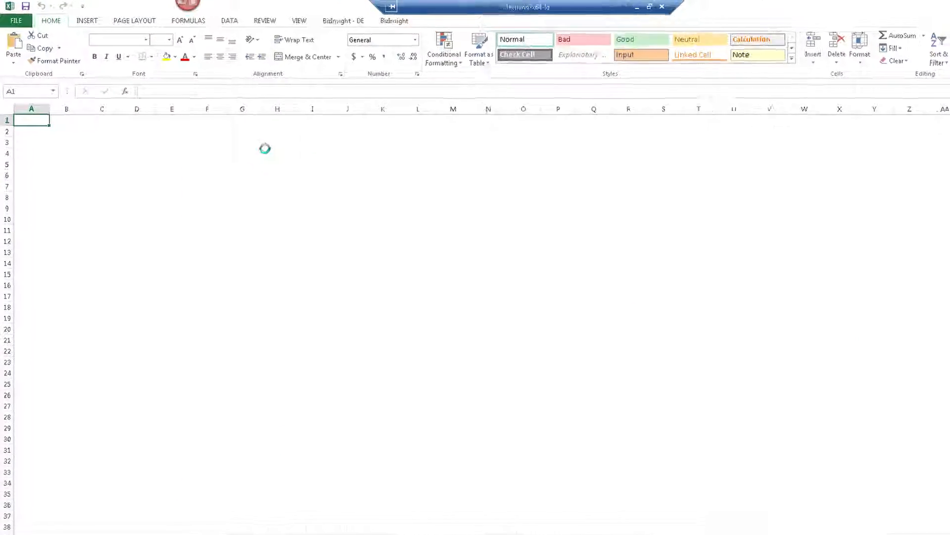